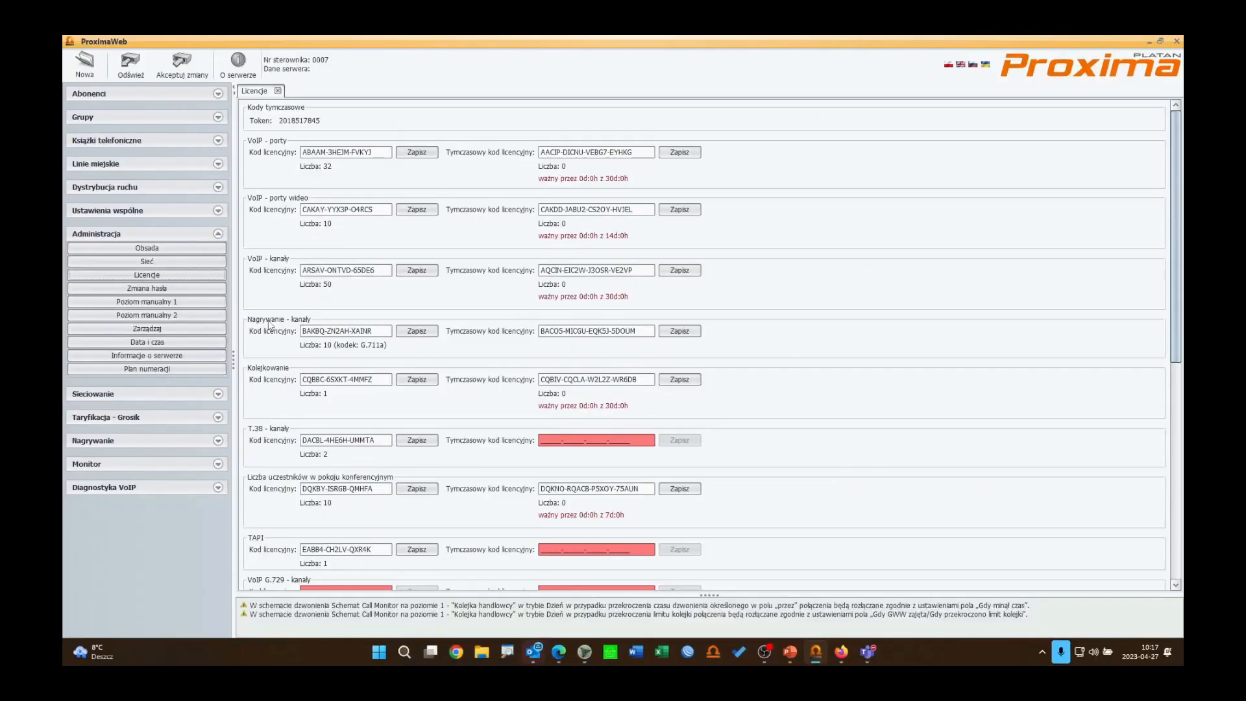
Step: Open the SD card status view in the recording section and examine the card's state and capacity
click(164, 441)
click(164, 482)
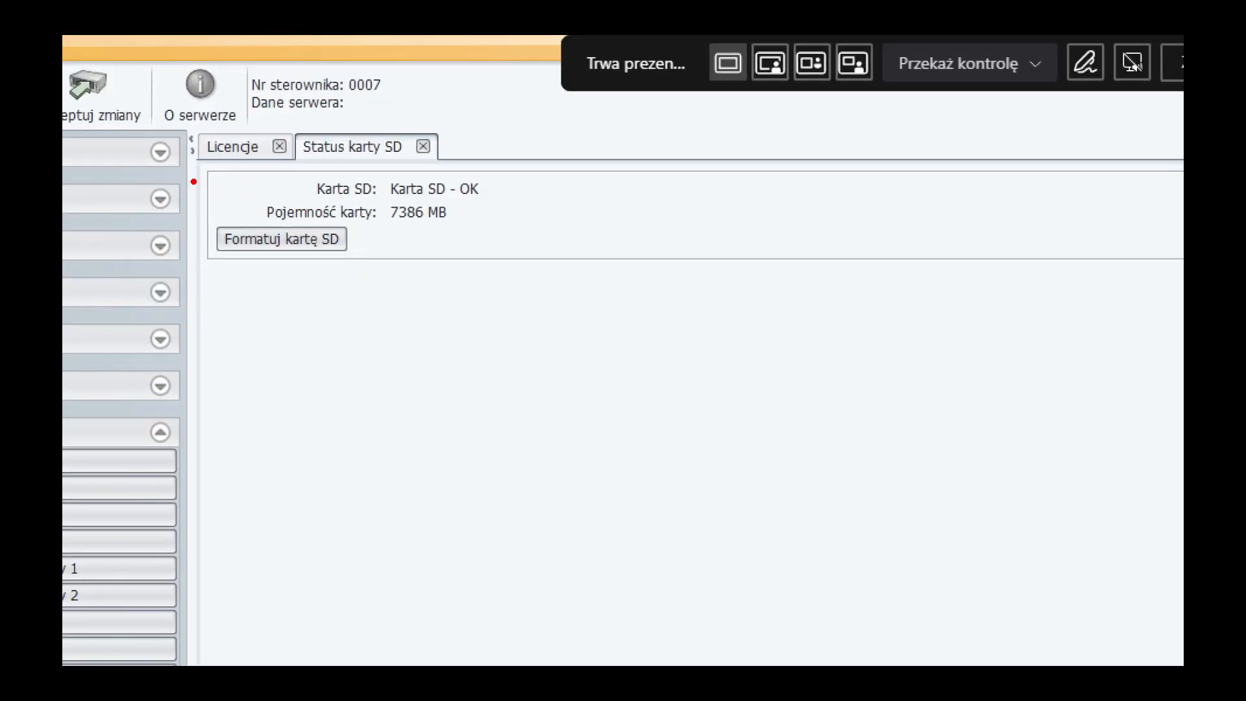
drag(193, 162, 565, 281)
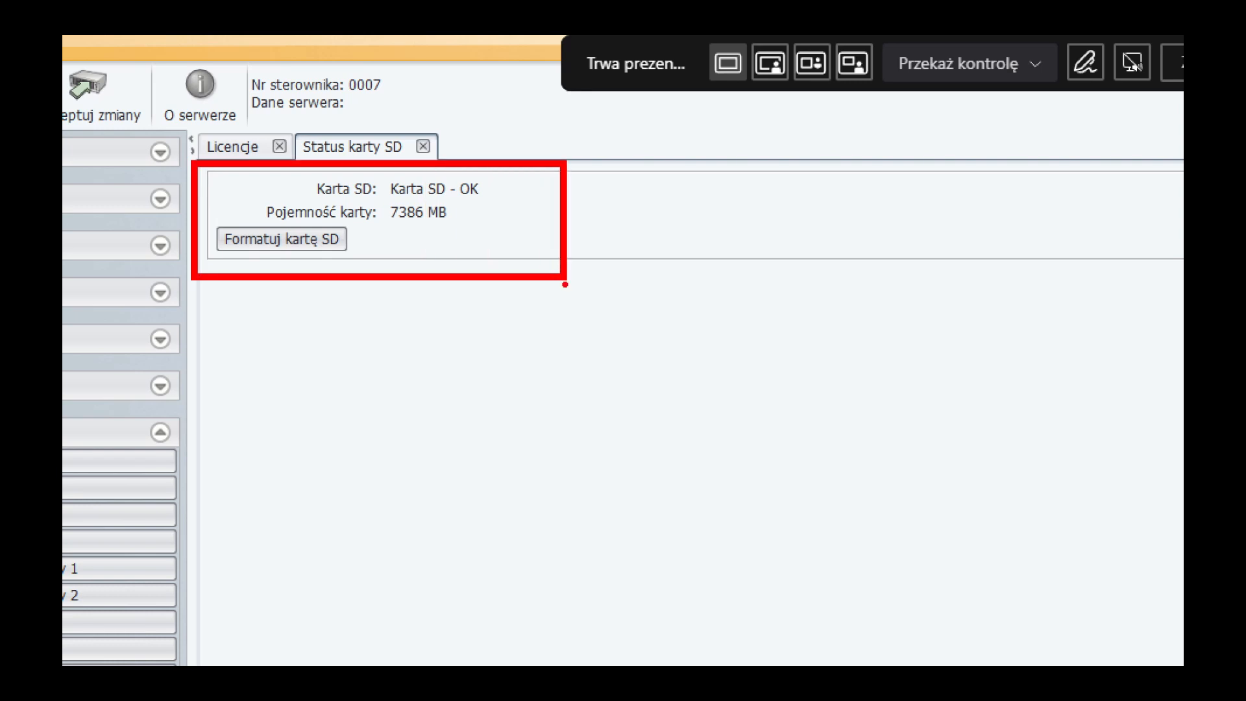
drag(358, 237, 535, 236)
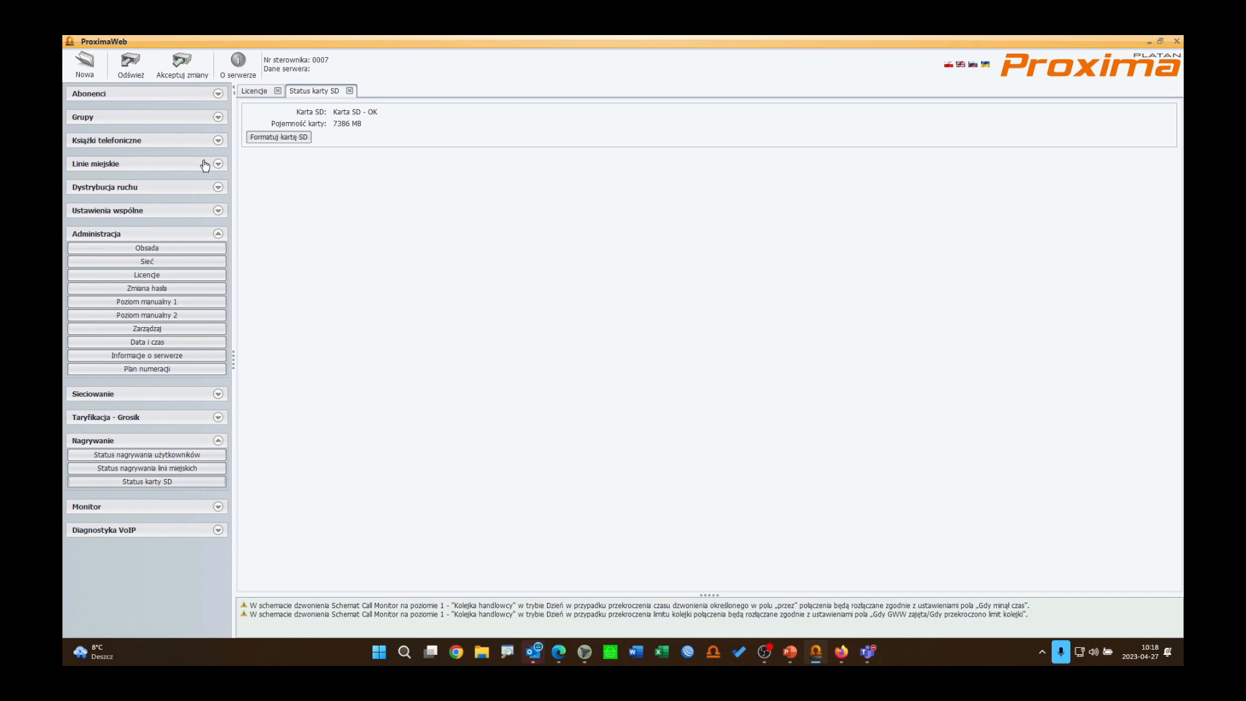
Step: Open the subscriber service class "Klasa główna" for editing and examine its recording settings
click(127, 99)
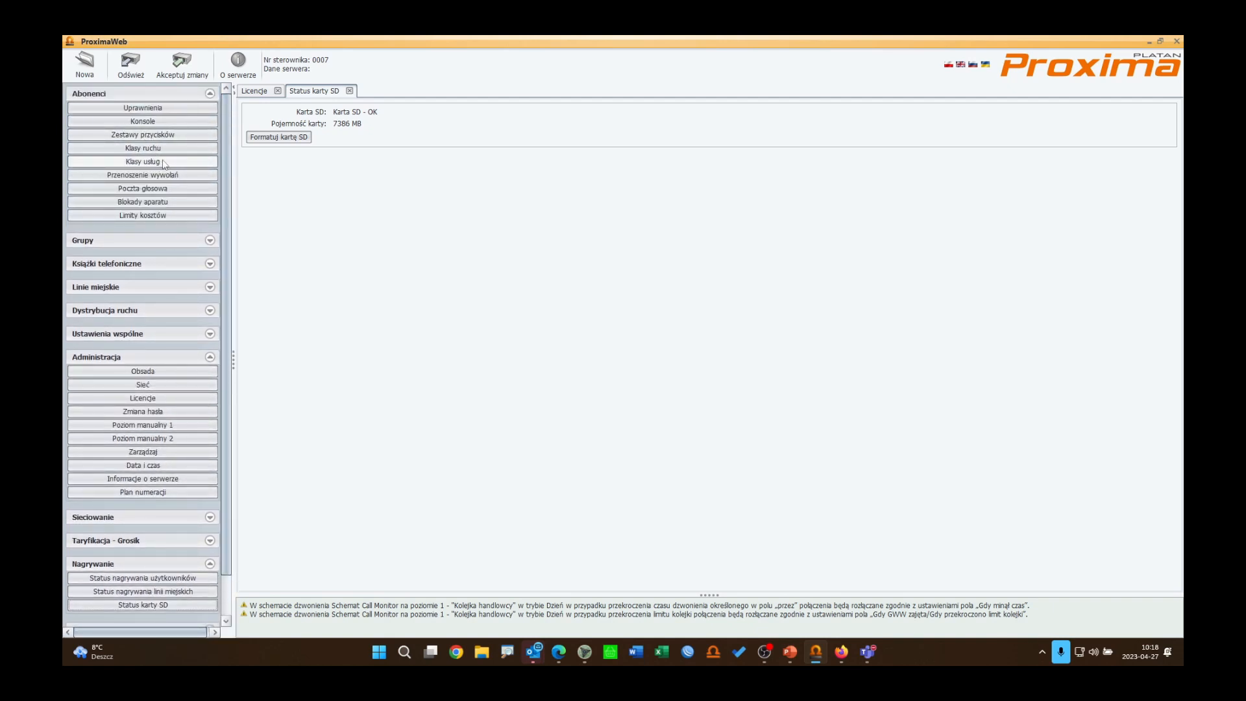
click(162, 162)
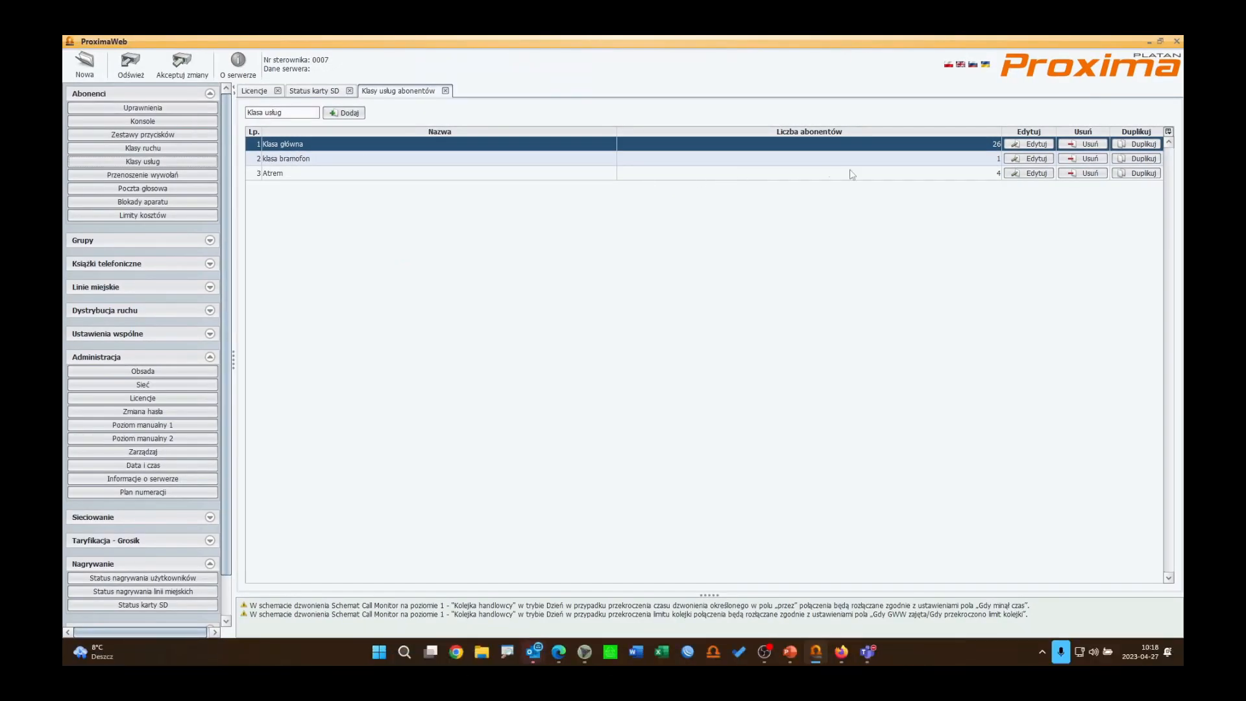
click(1033, 146)
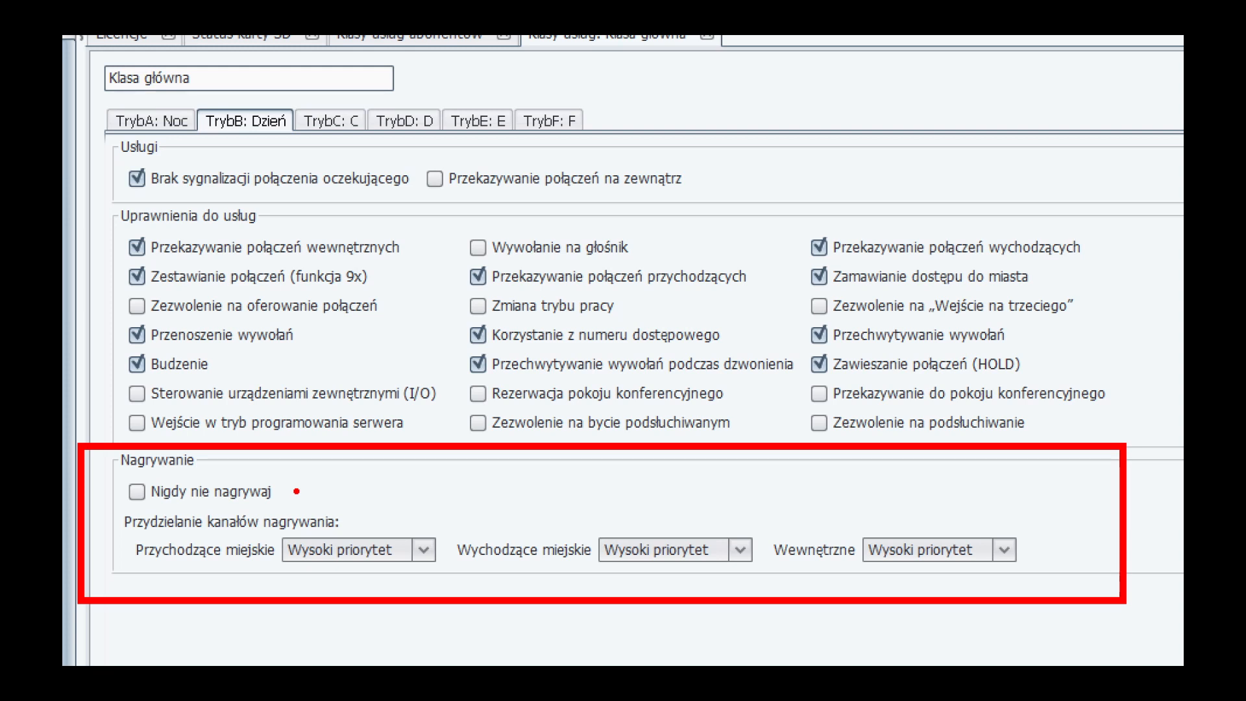
drag(296, 491, 434, 492)
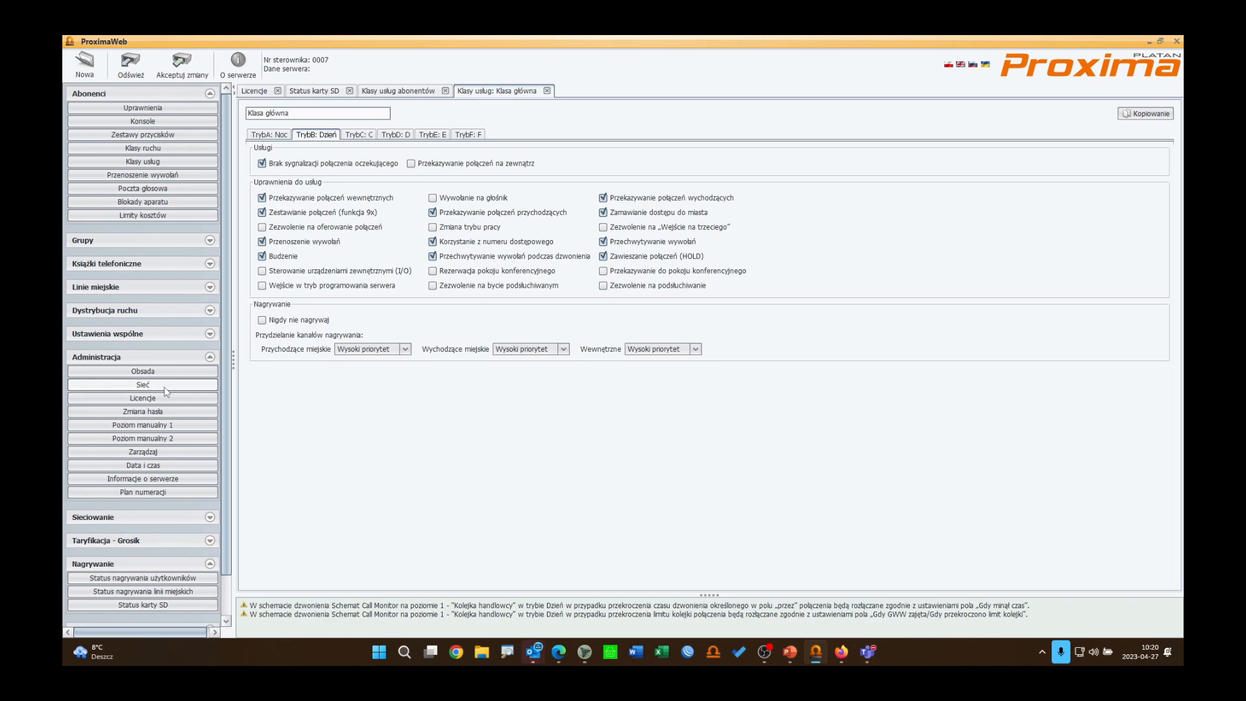
Step: Open the network settings and then the password change page to review the server's passwords
click(142, 385)
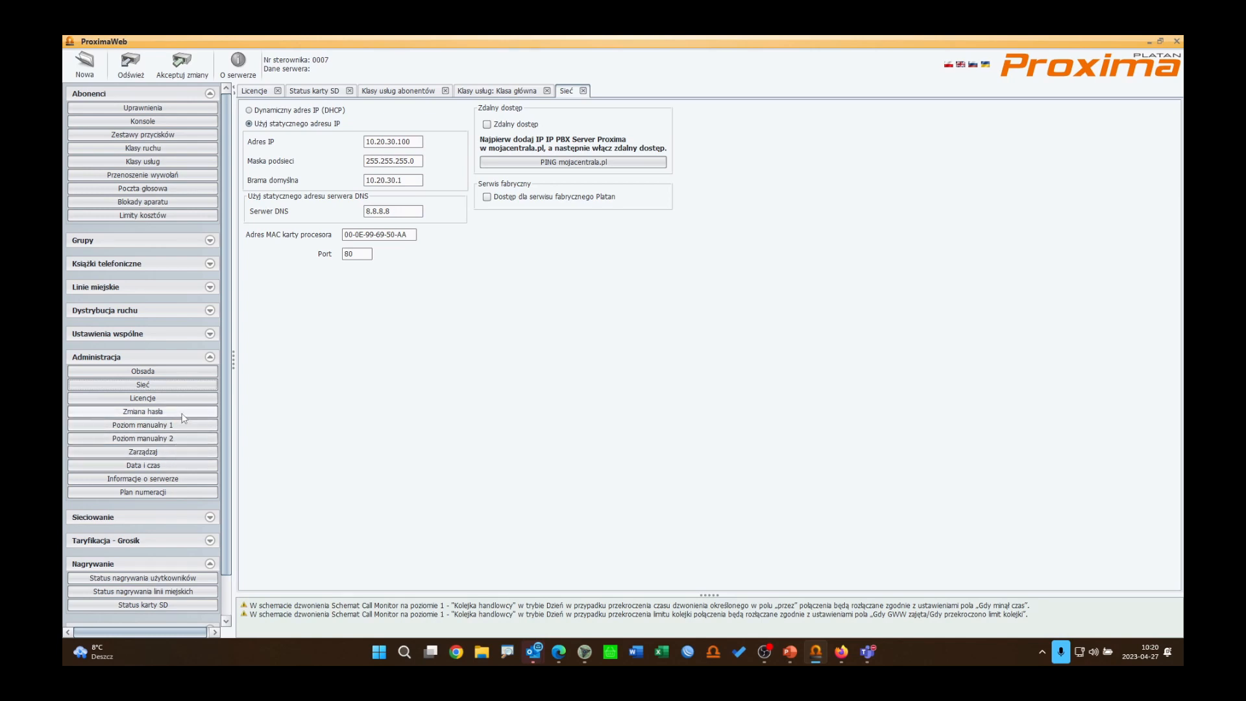
click(182, 414)
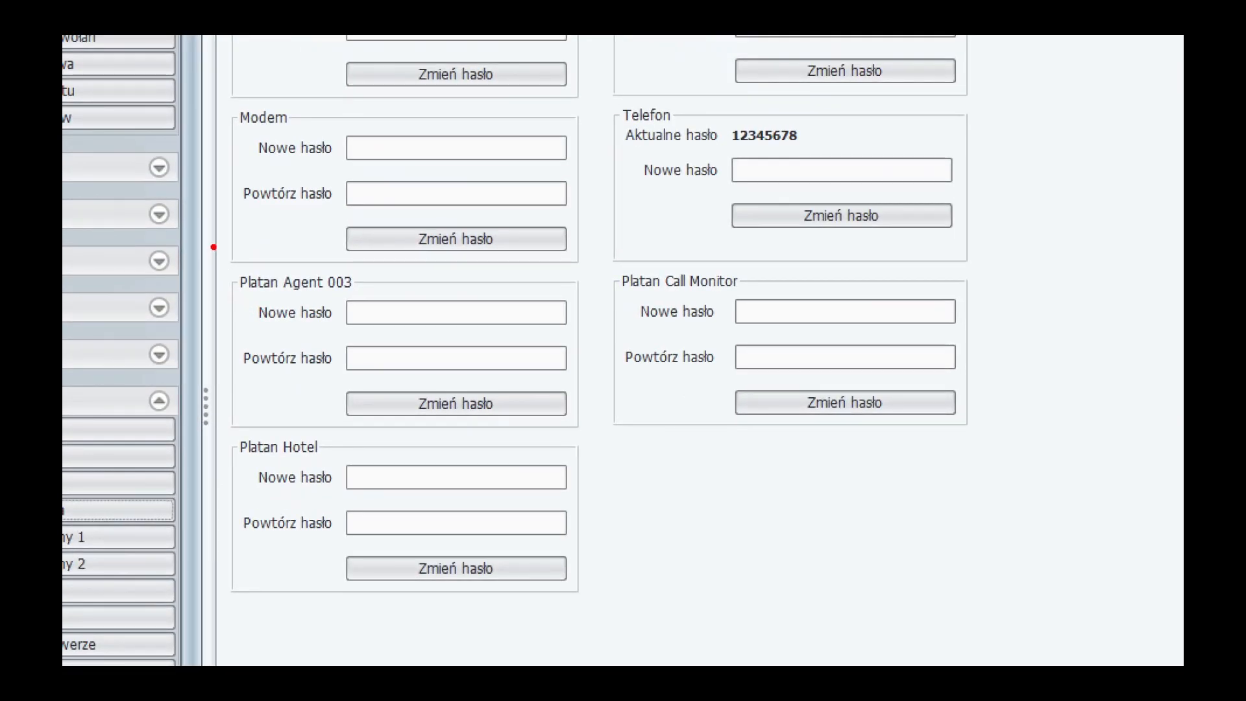
mouse_move(210, 245)
mouse_down()
mouse_move(419, 429)
mouse_move(610, 431)
mouse_move(598, 430)
mouse_up()
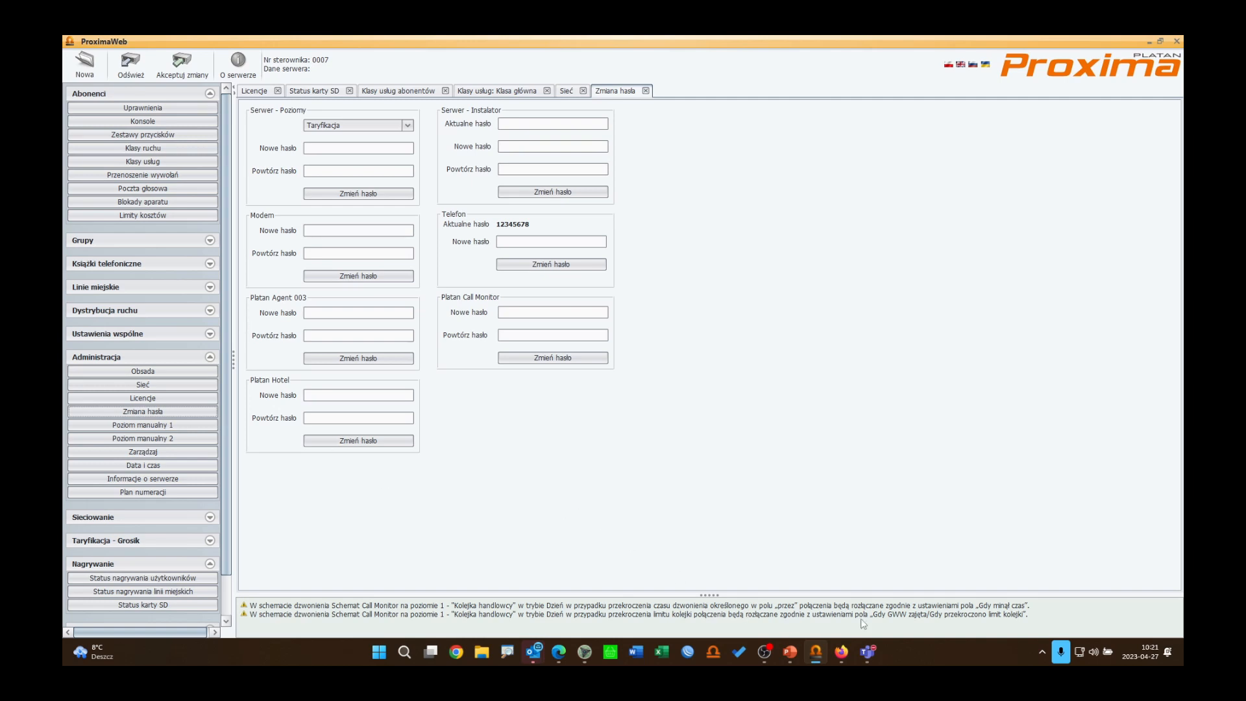
Step: Switch to the browser and open the Agent 003 application login page from the application server
click(840, 652)
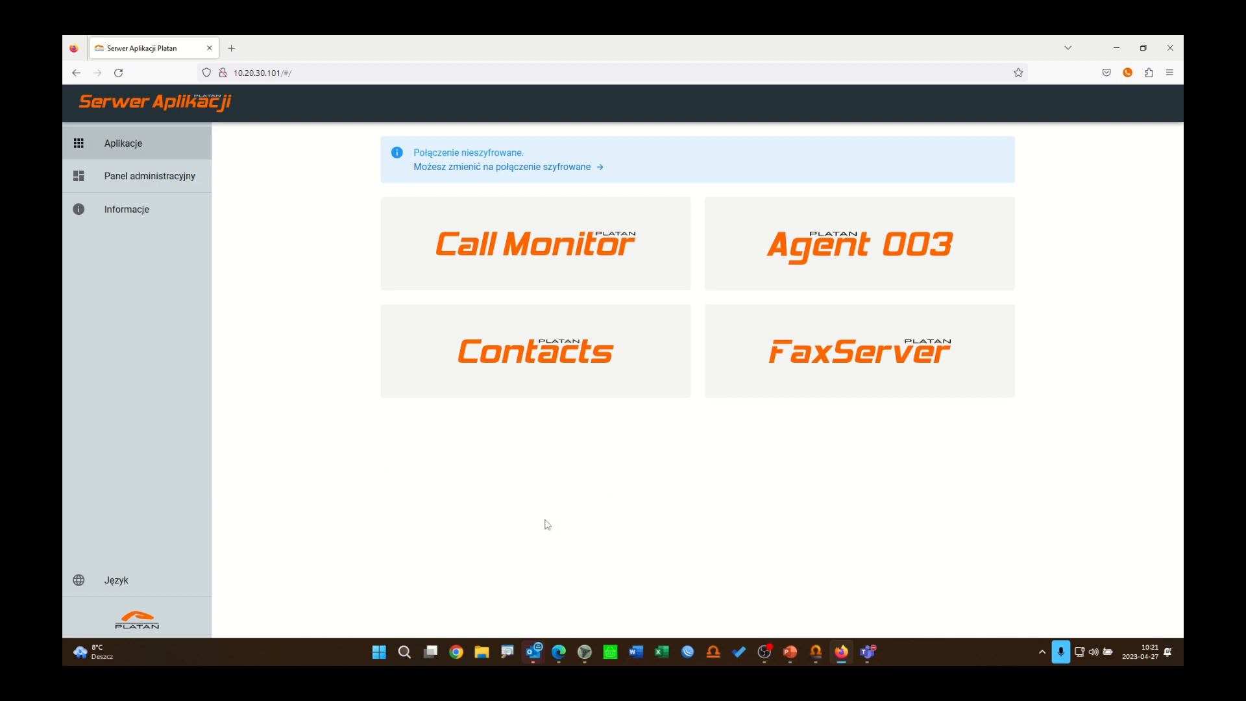
click(857, 253)
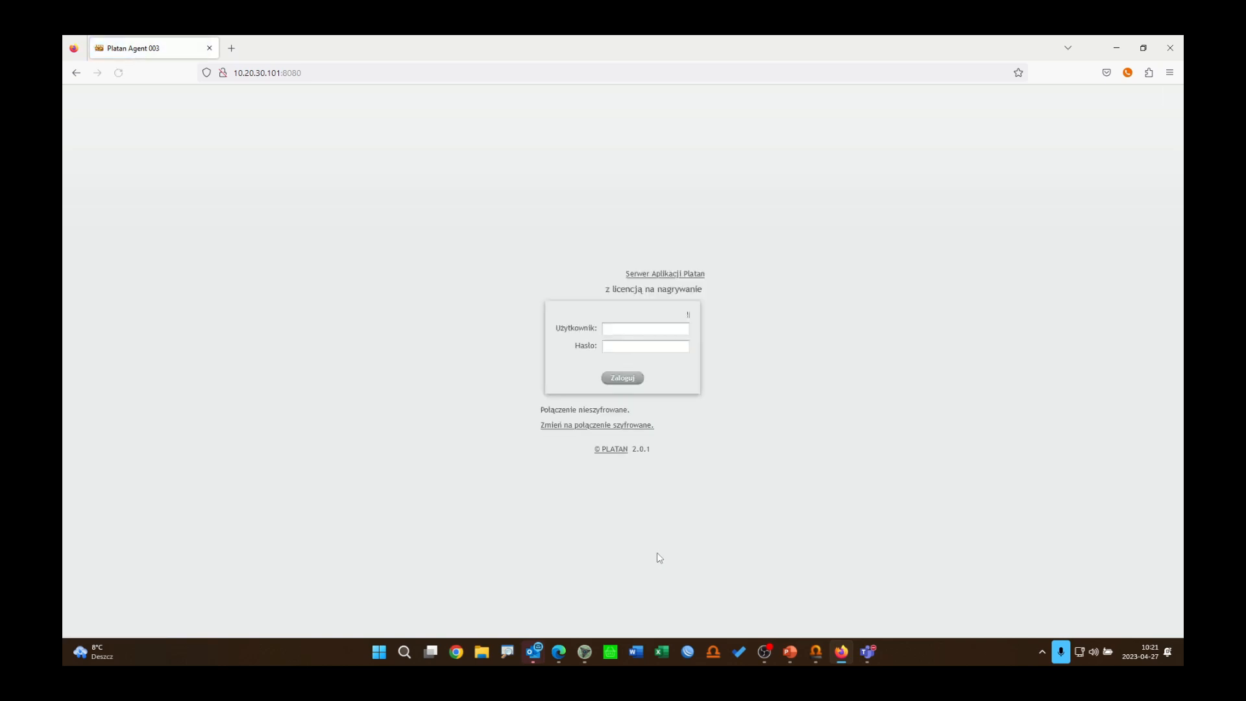
click(630, 343)
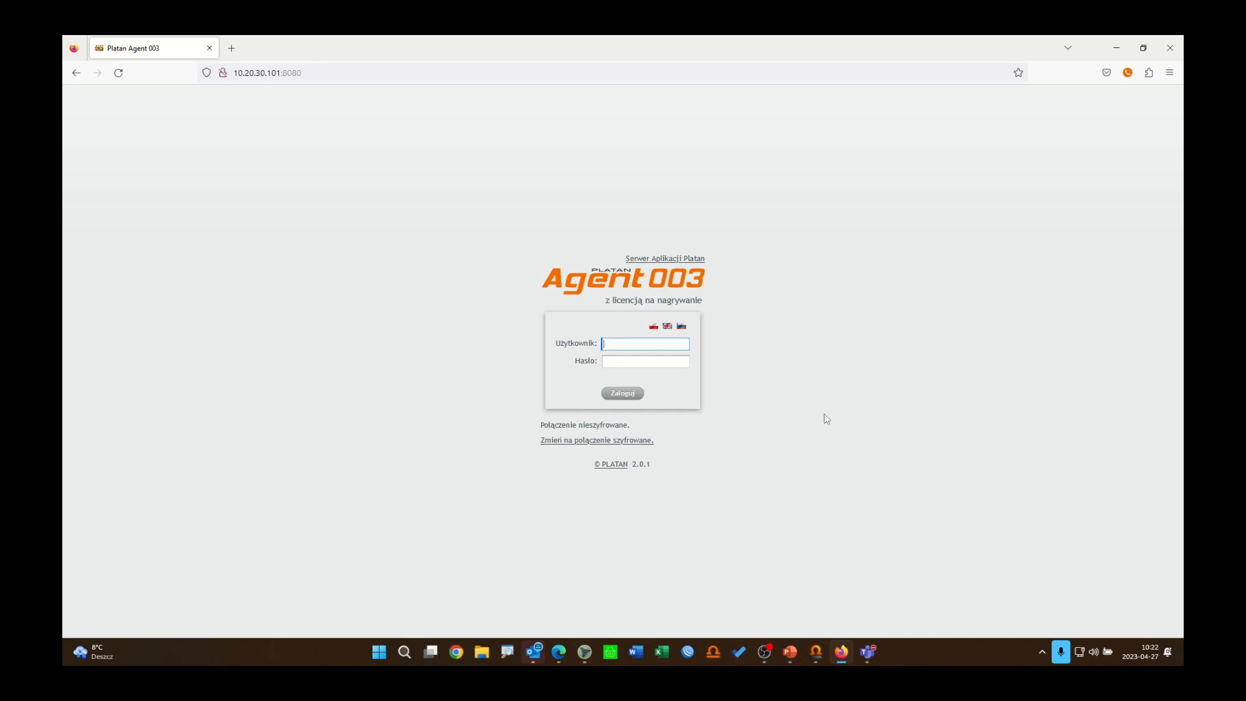
Step: Log in to Agent 003 as admin with the account password
text(admin)
key(Tab)
text(a)
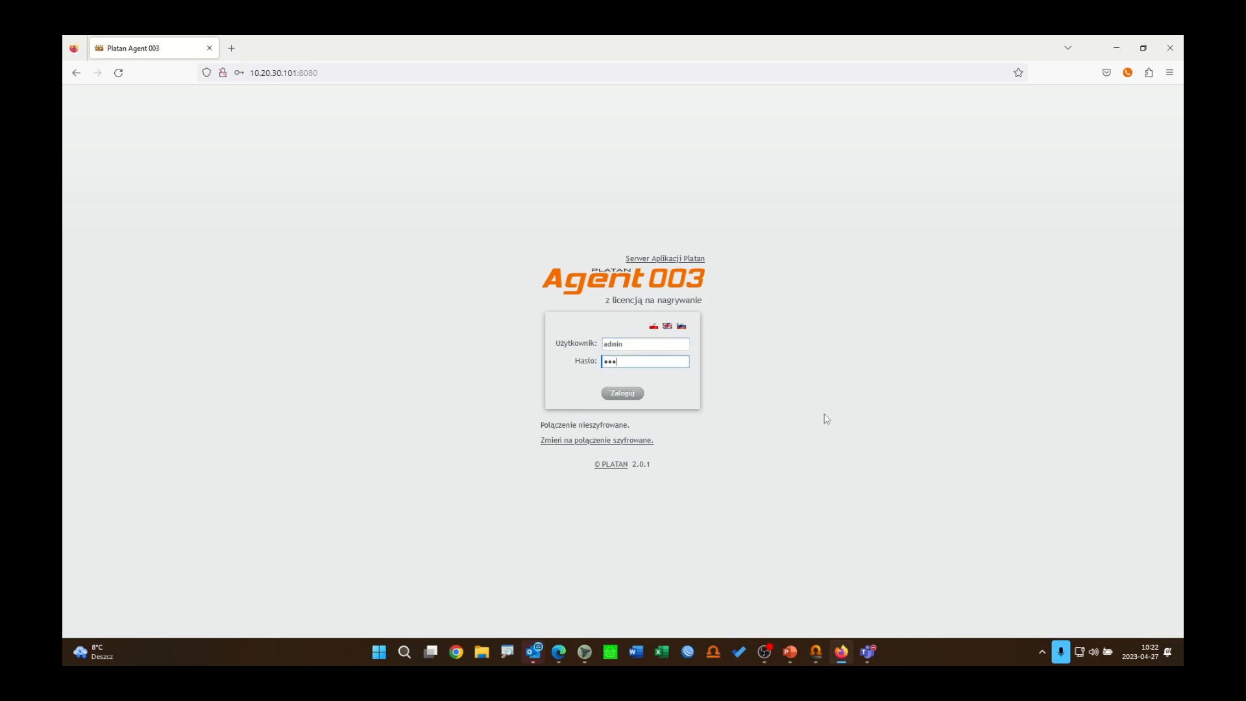
text(dmin)
key(Return)
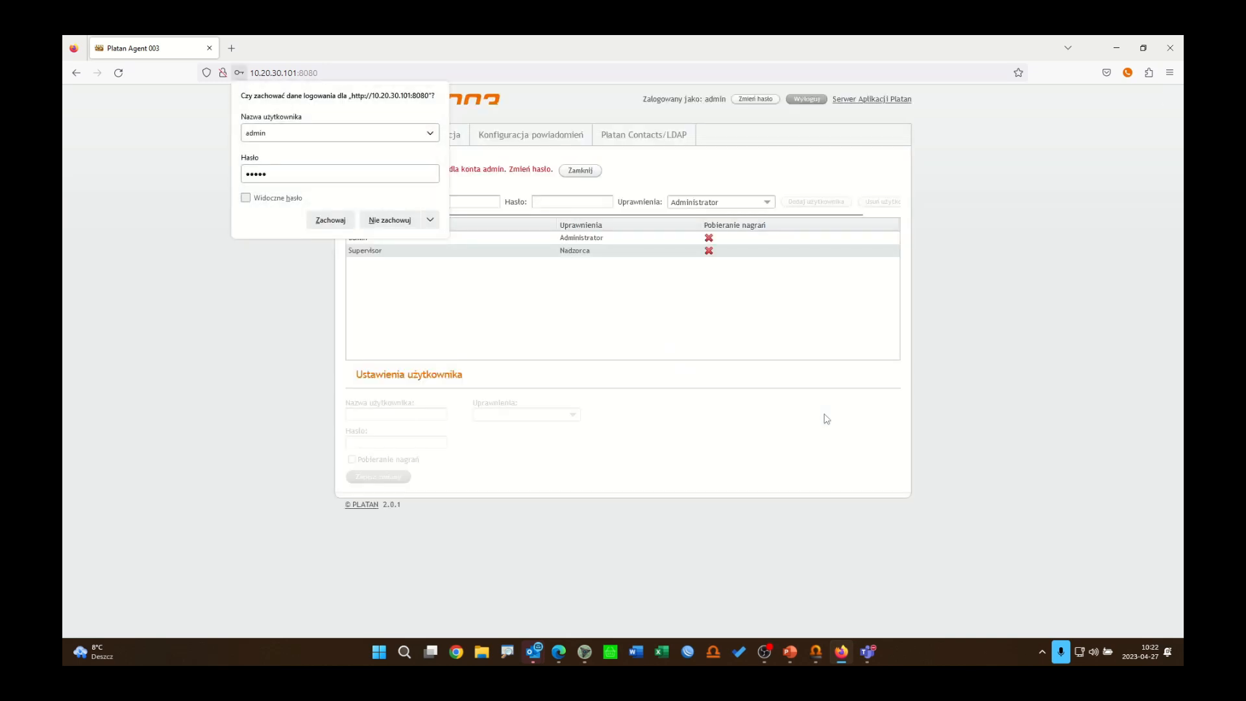
Step: Dismiss the password-saving prompt, select the admin user and open the Konfiguracja tab
click(1019, 344)
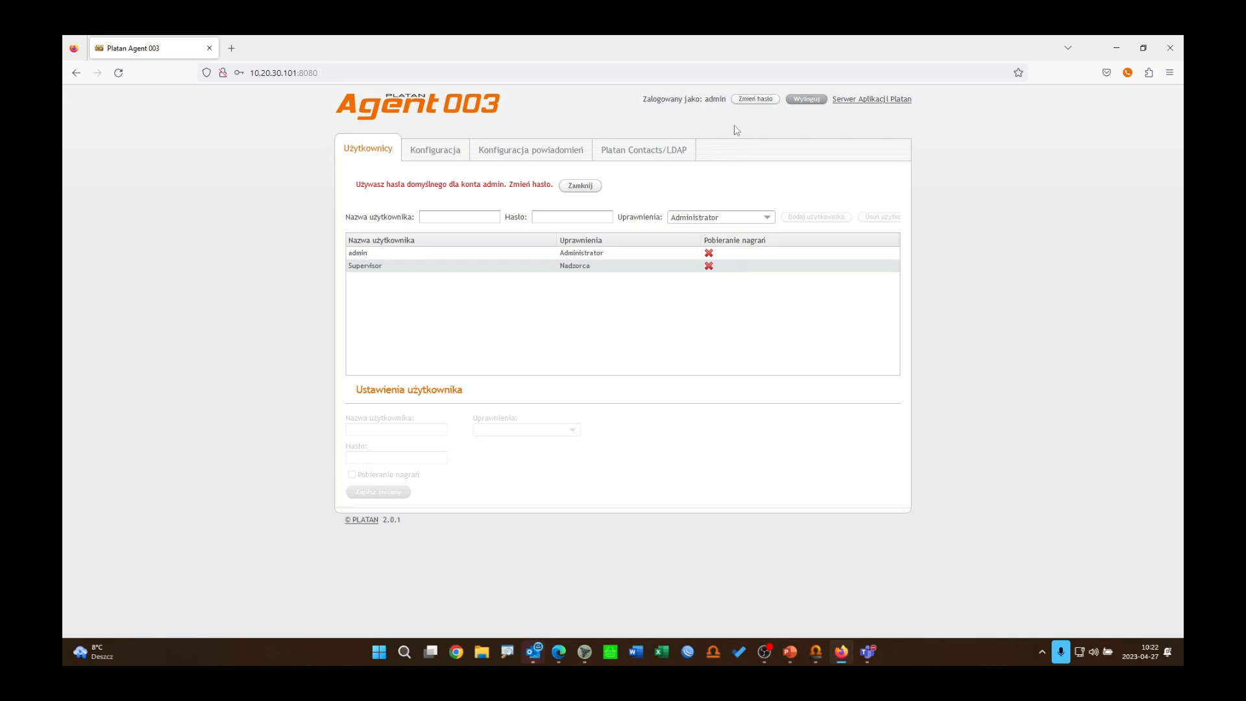
click(357, 253)
click(444, 157)
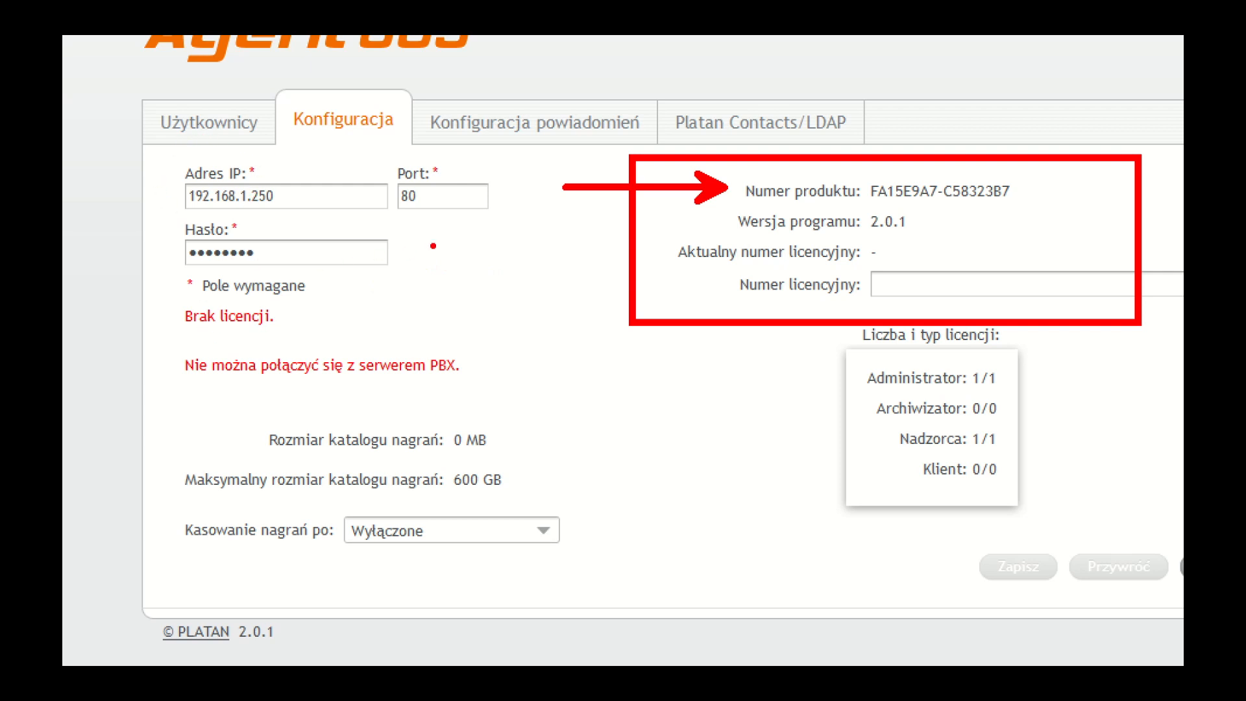
key(Escape)
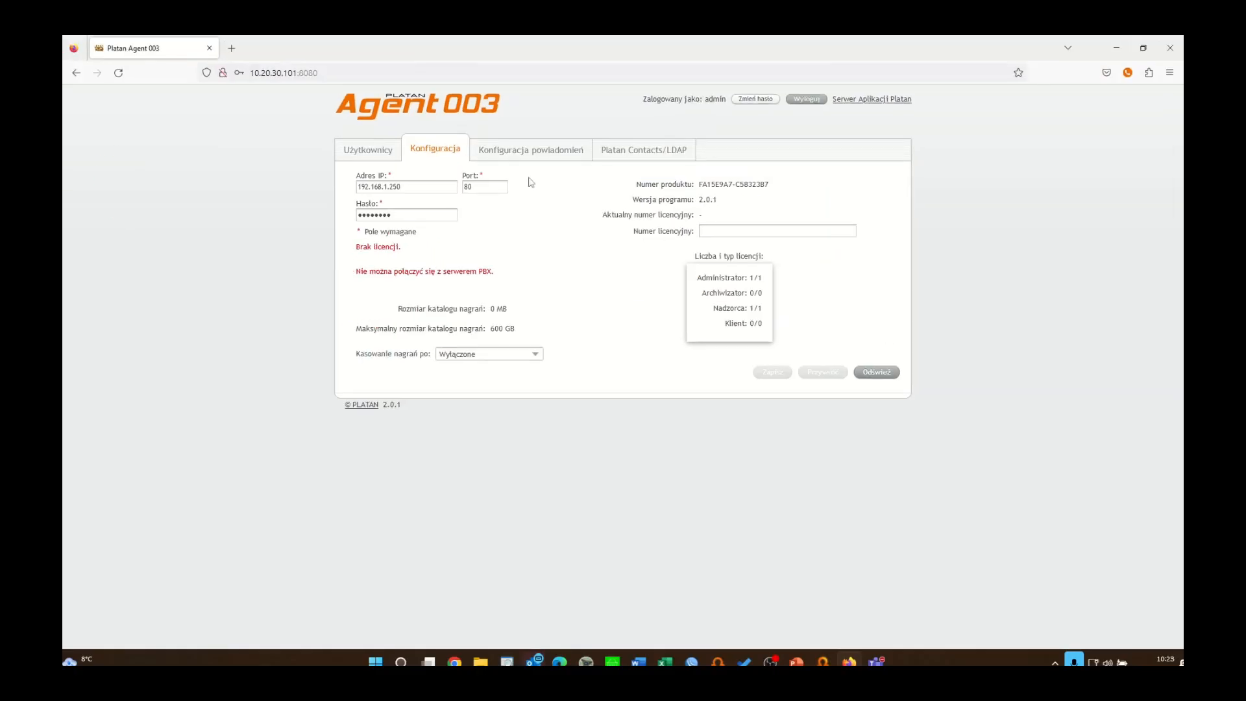
Step: Set the PBX IP address to 10.20.30.100 and save the configuration
drag(446, 187, 348, 168)
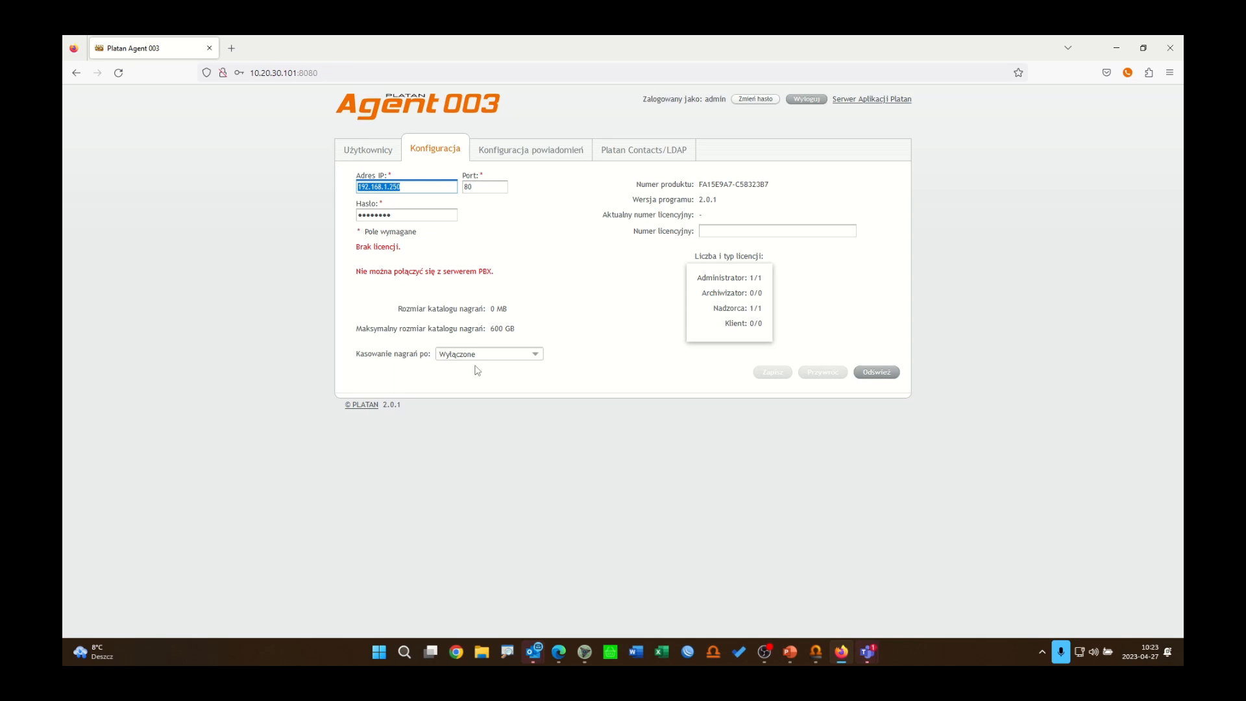
text(10)
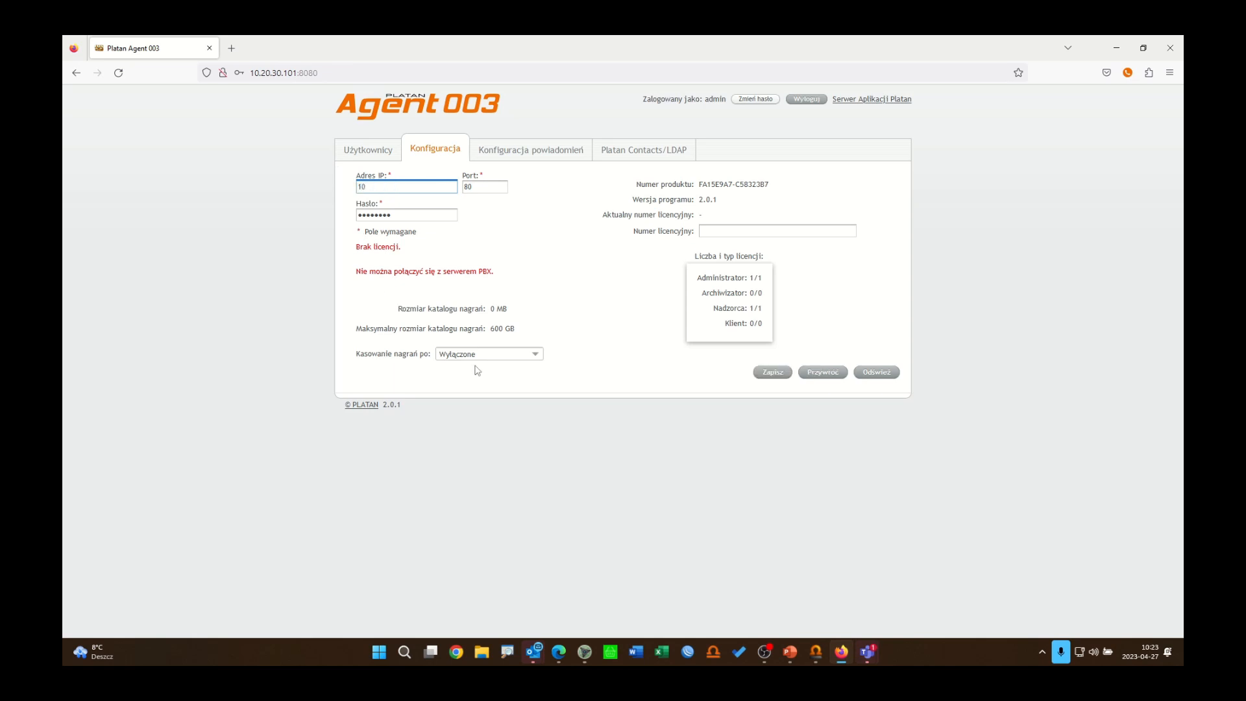
text(.20.30.100)
click(771, 372)
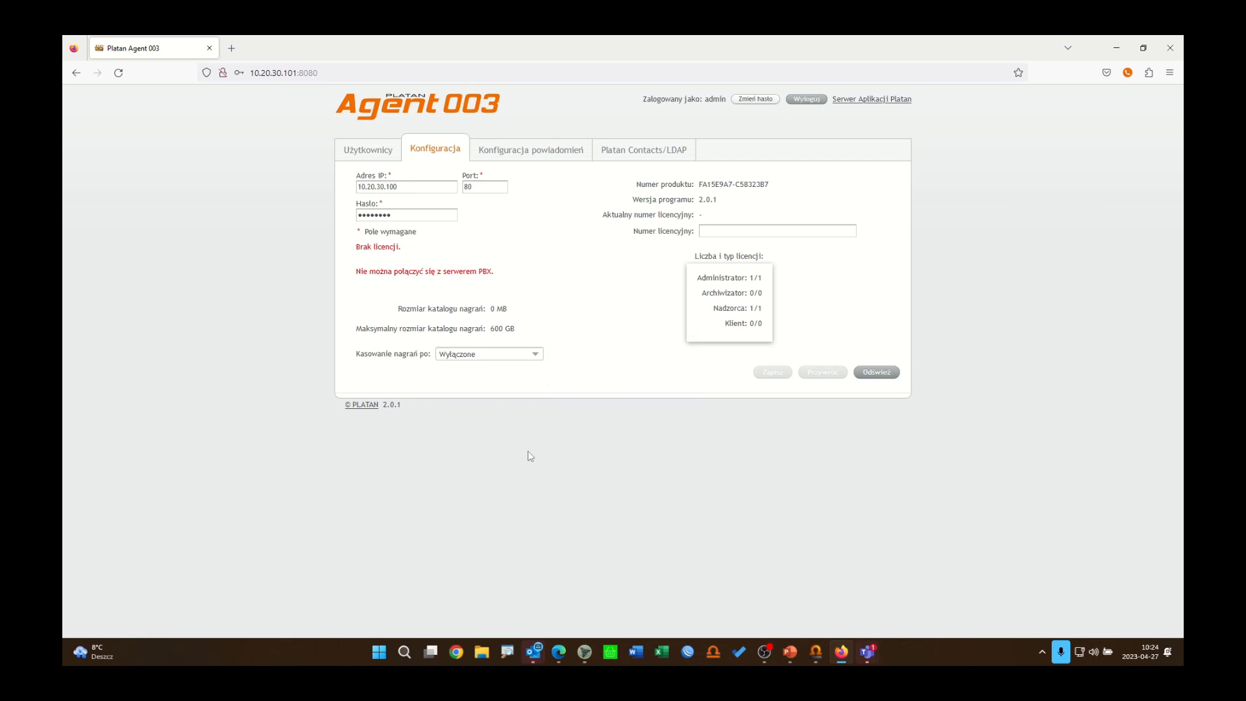
Step: Refresh the configuration and examine the product number and licence fields
click(877, 372)
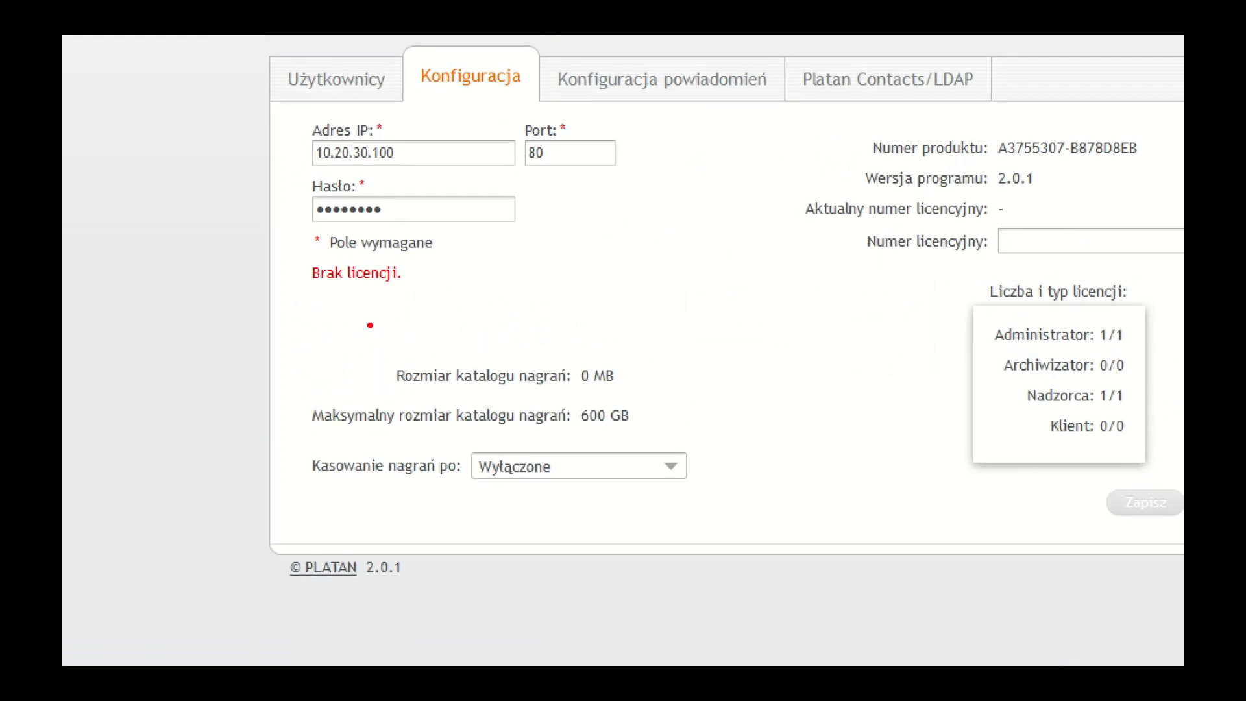
mouse_move(273, 282)
mouse_down()
mouse_move(600, 374)
mouse_move(643, 363)
mouse_up()
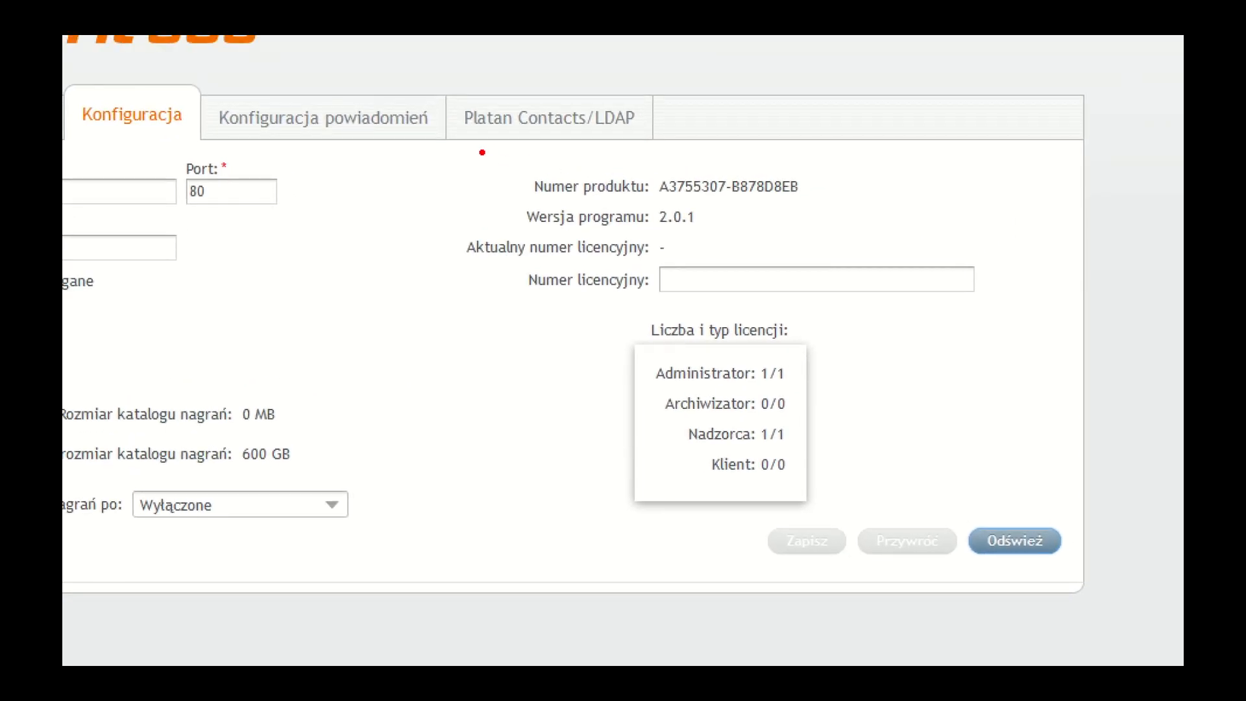
mouse_move(487, 147)
mouse_down()
mouse_move(570, 189)
mouse_move(831, 206)
mouse_up()
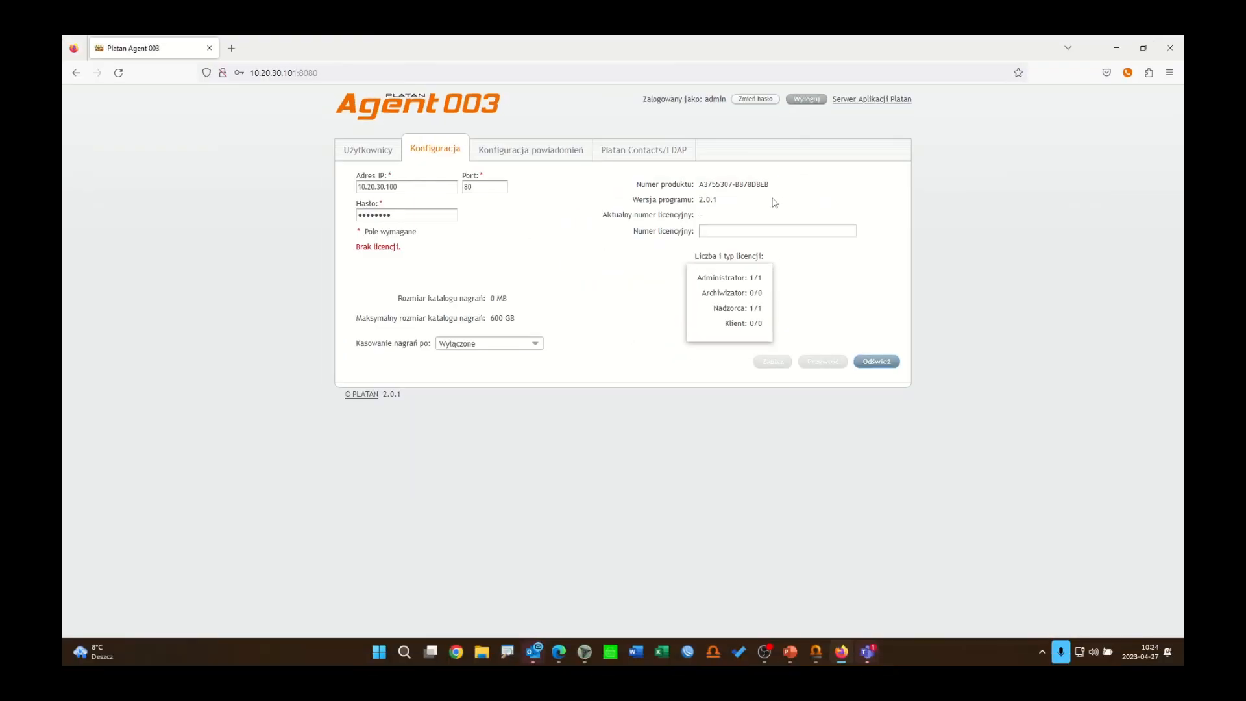
Step: Paste the licence number into the licence field and save it
drag(771, 187, 701, 190)
key(ctrl+v)
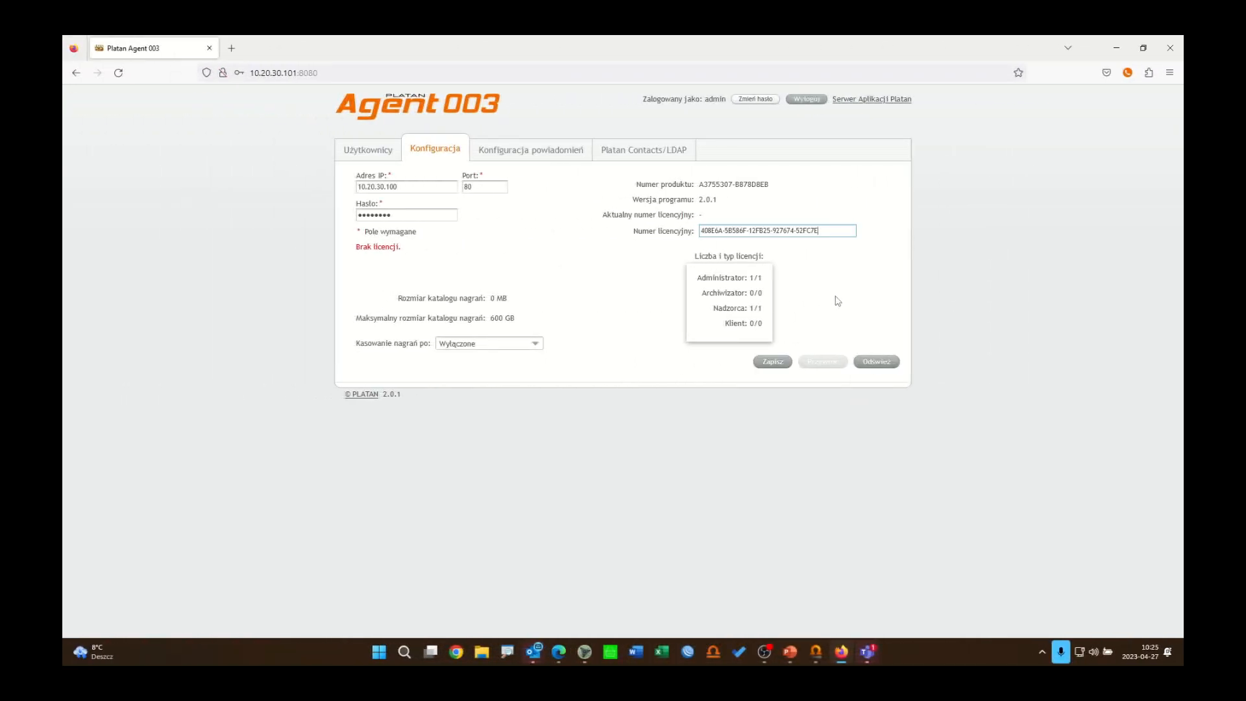
click(774, 363)
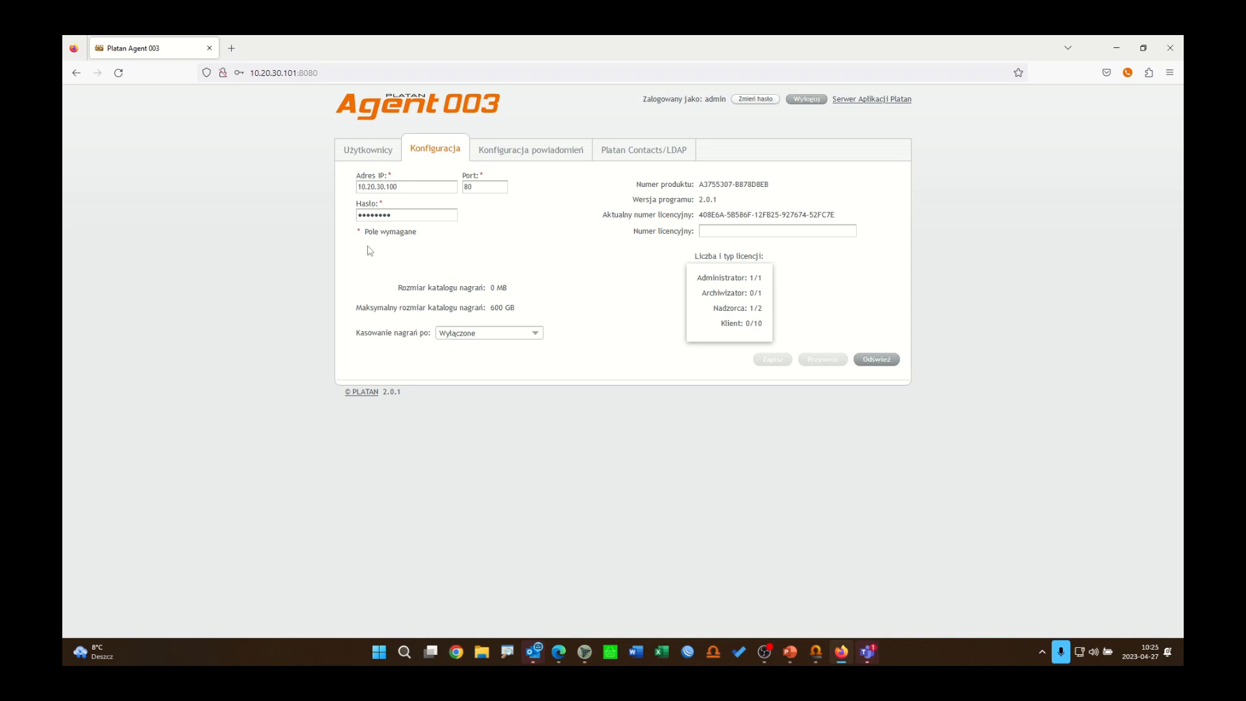
Step: Examine the recording catalogue size and the available options for deleting recordings after a period
drag(340, 242, 725, 313)
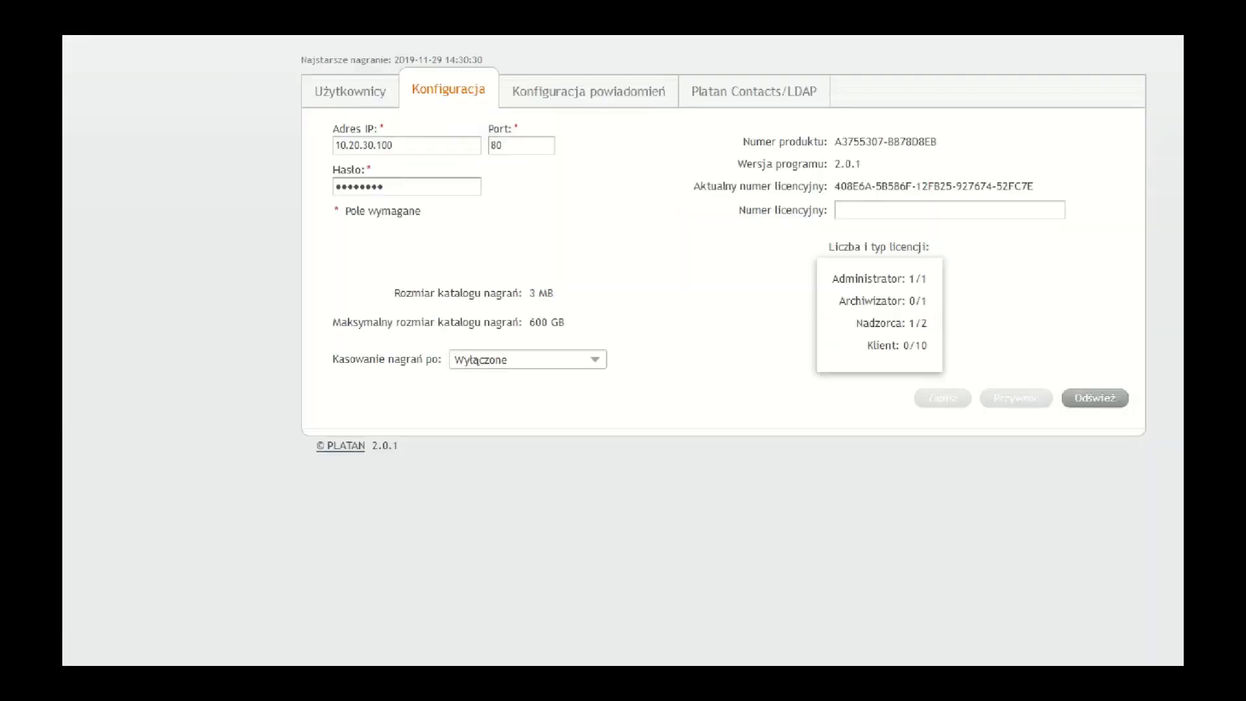
mouse_move(372, 275)
mouse_down()
mouse_move(430, 308)
mouse_move(584, 308)
mouse_up()
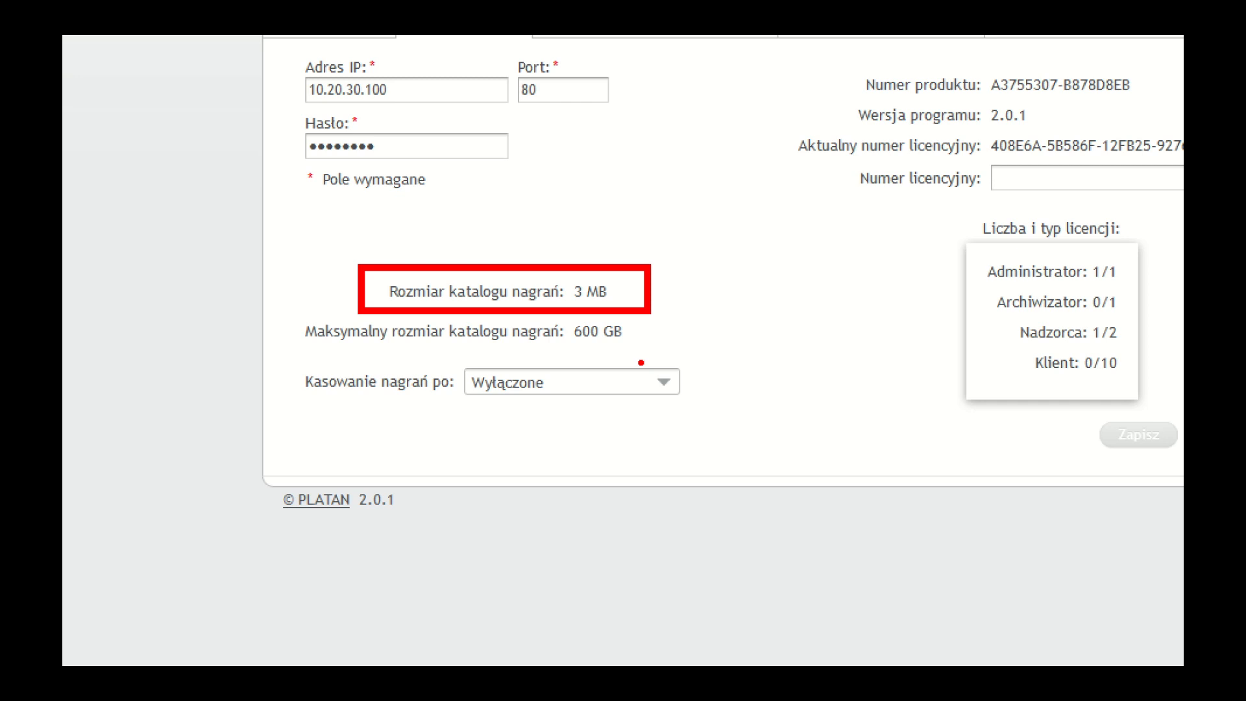
drag(634, 334, 823, 332)
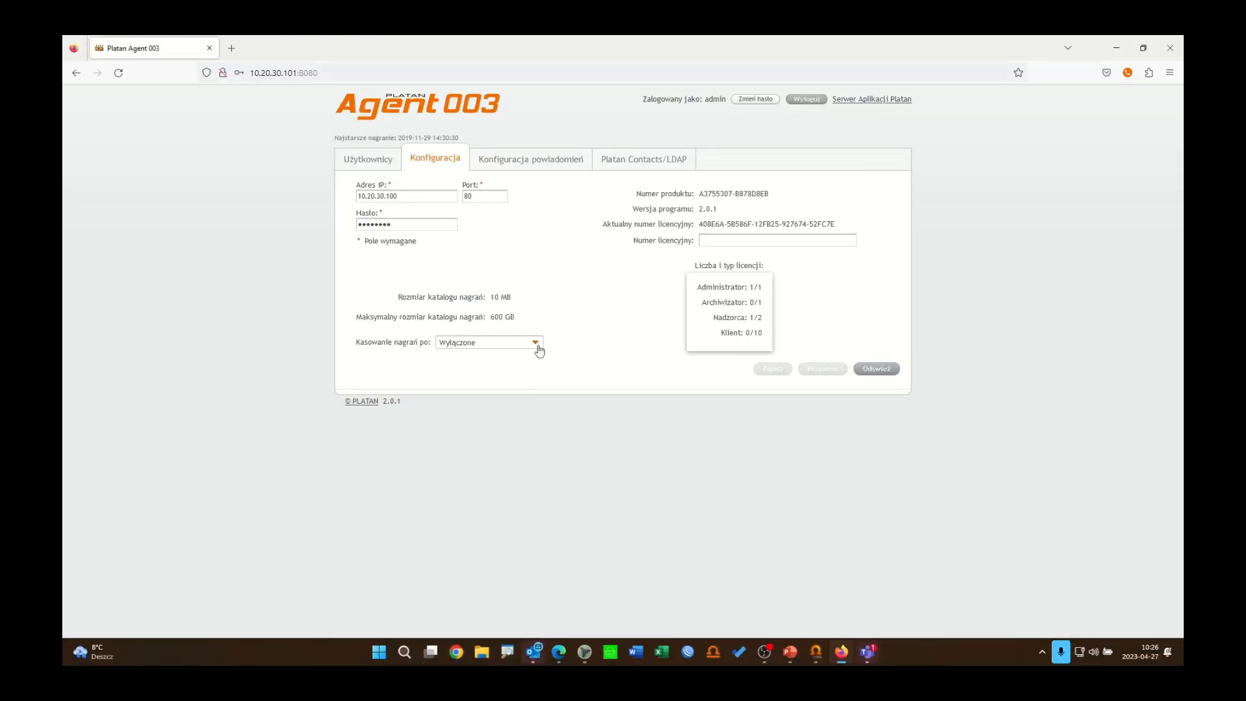
click(536, 344)
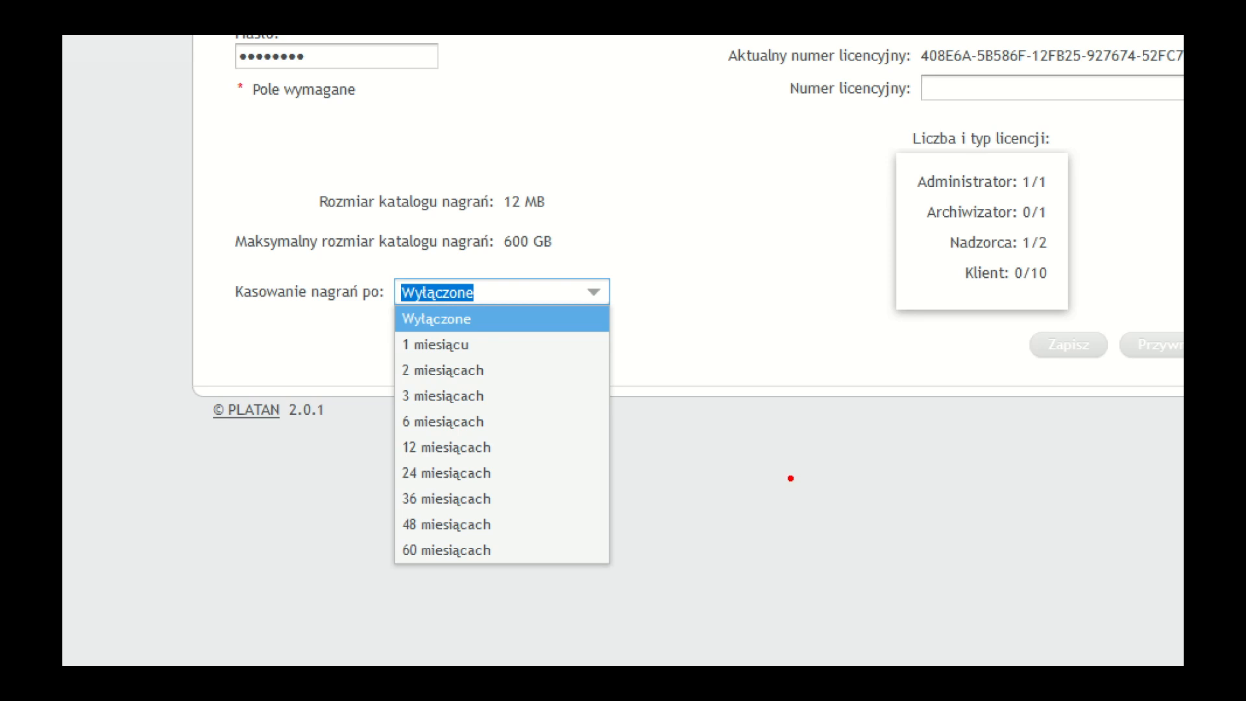
key(Escape)
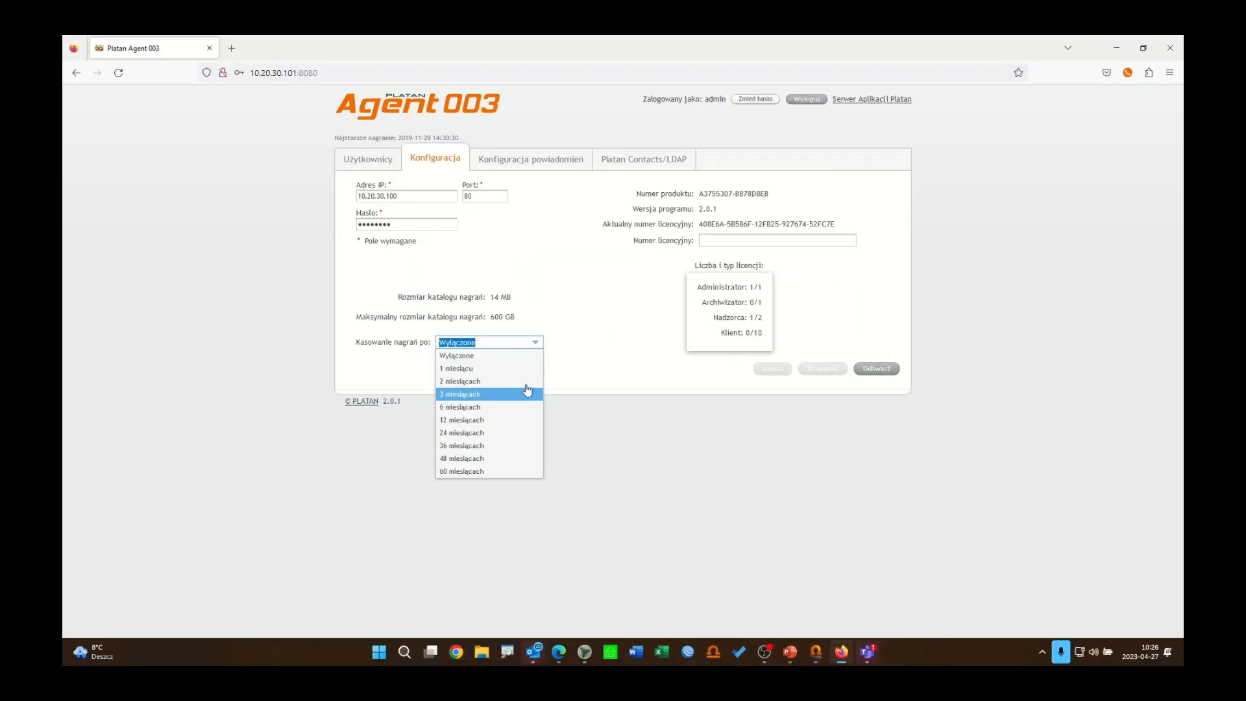
click(621, 361)
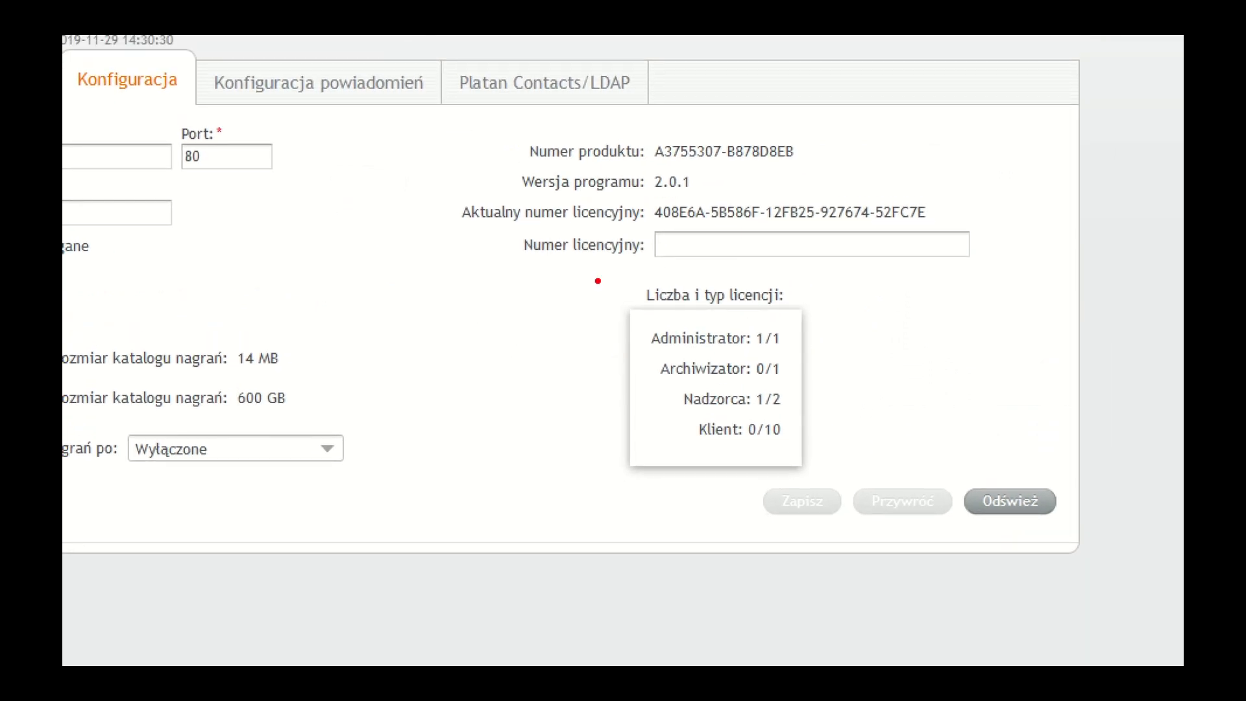
Step: Examine the number and type of licences available for each role
mouse_move(598, 279)
mouse_down()
mouse_move(695, 463)
mouse_move(860, 485)
mouse_up()
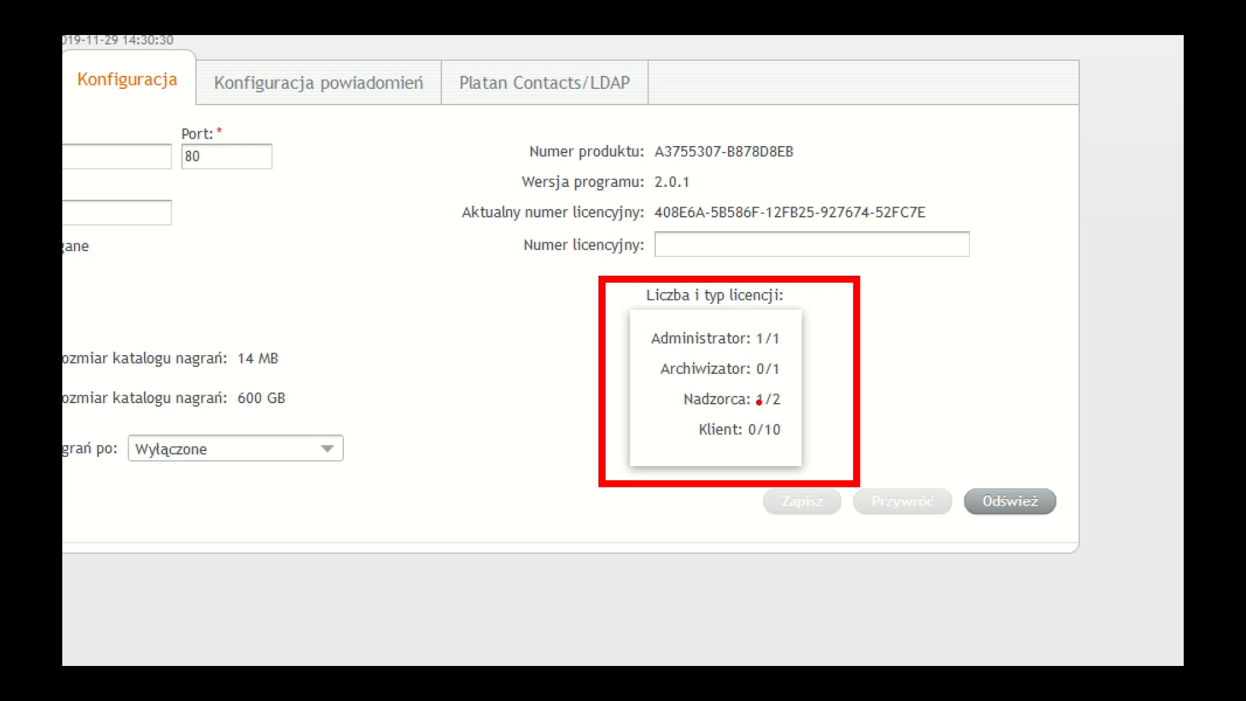
mouse_move(734, 317)
mouse_down()
mouse_move(764, 387)
mouse_move(770, 458)
mouse_up()
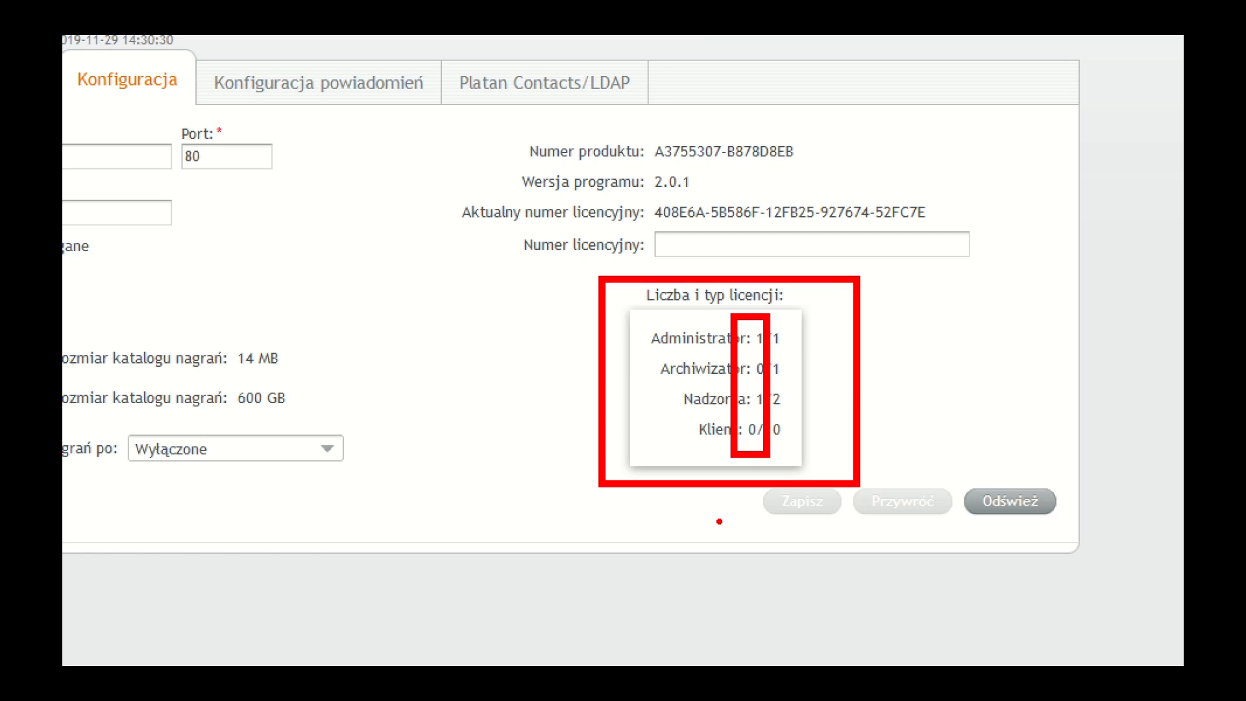
key(ctrl+z)
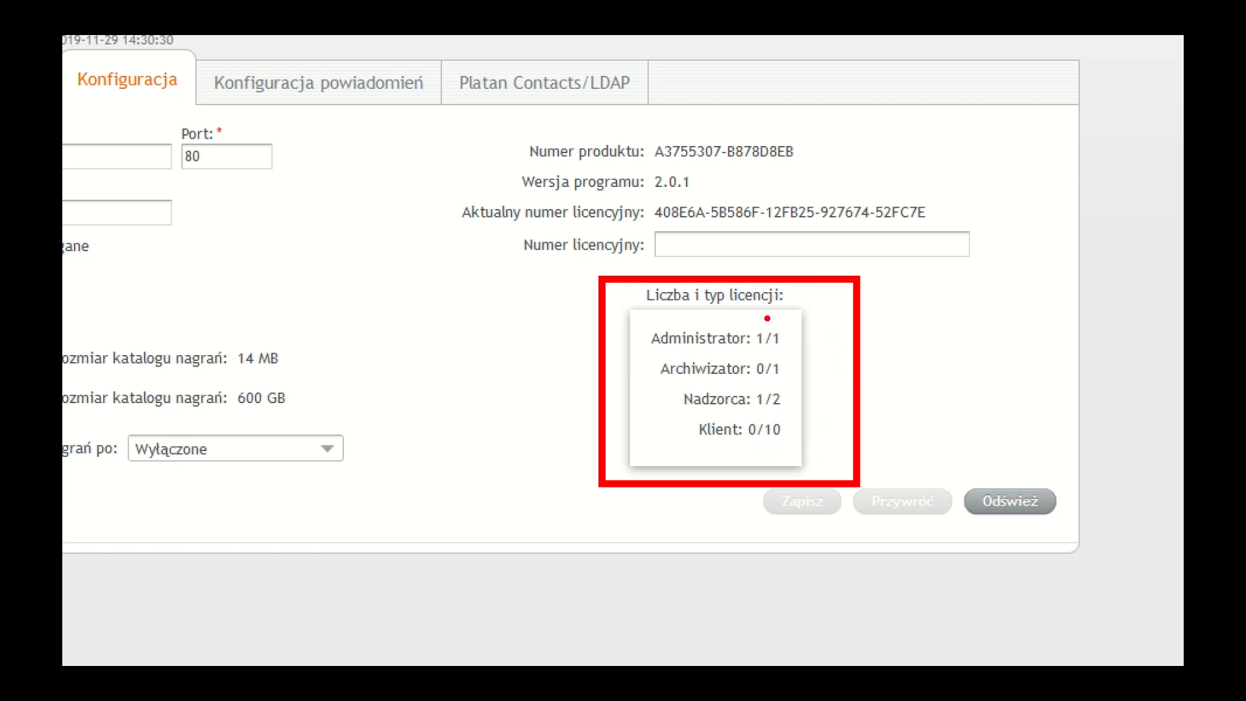
Step: Examine the e-mail notification settings and the Platan Contacts/LDAP options
mouse_move(764, 314)
mouse_down()
mouse_move(788, 469)
mouse_move(801, 473)
mouse_up()
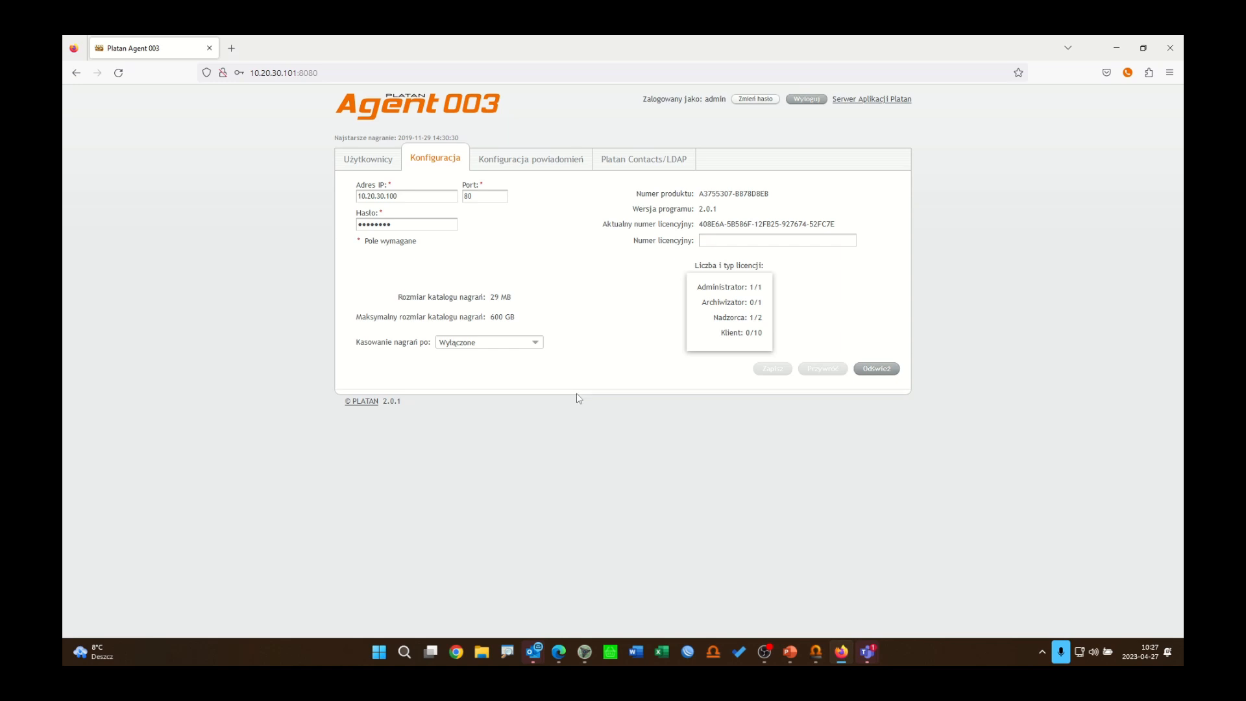
click(543, 168)
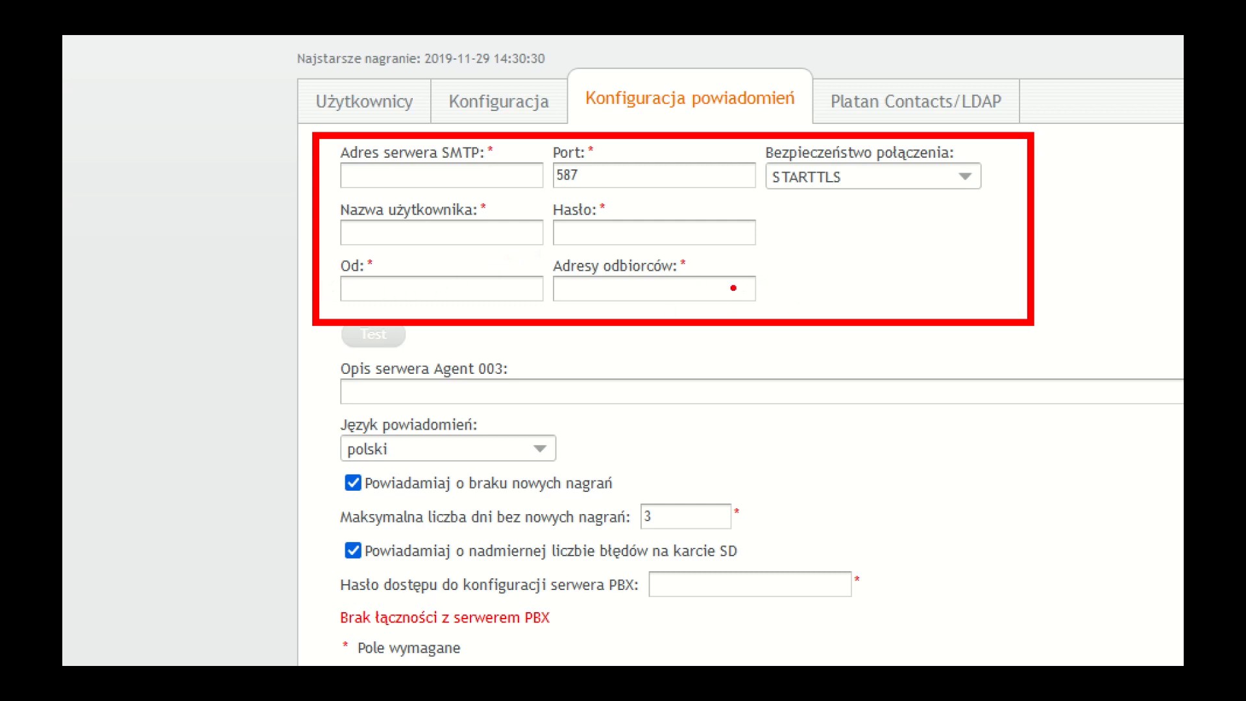
drag(732, 291, 996, 290)
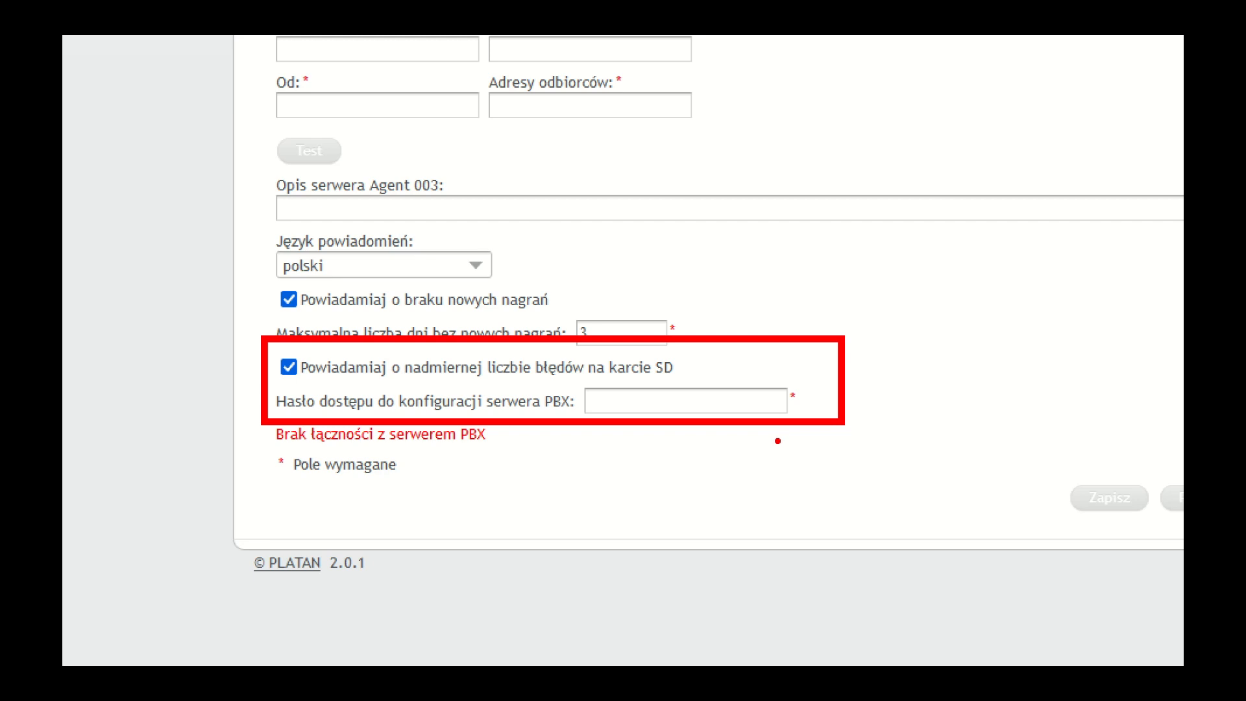
mouse_move(770, 406)
mouse_down()
mouse_move(759, 402)
mouse_move(946, 399)
mouse_up()
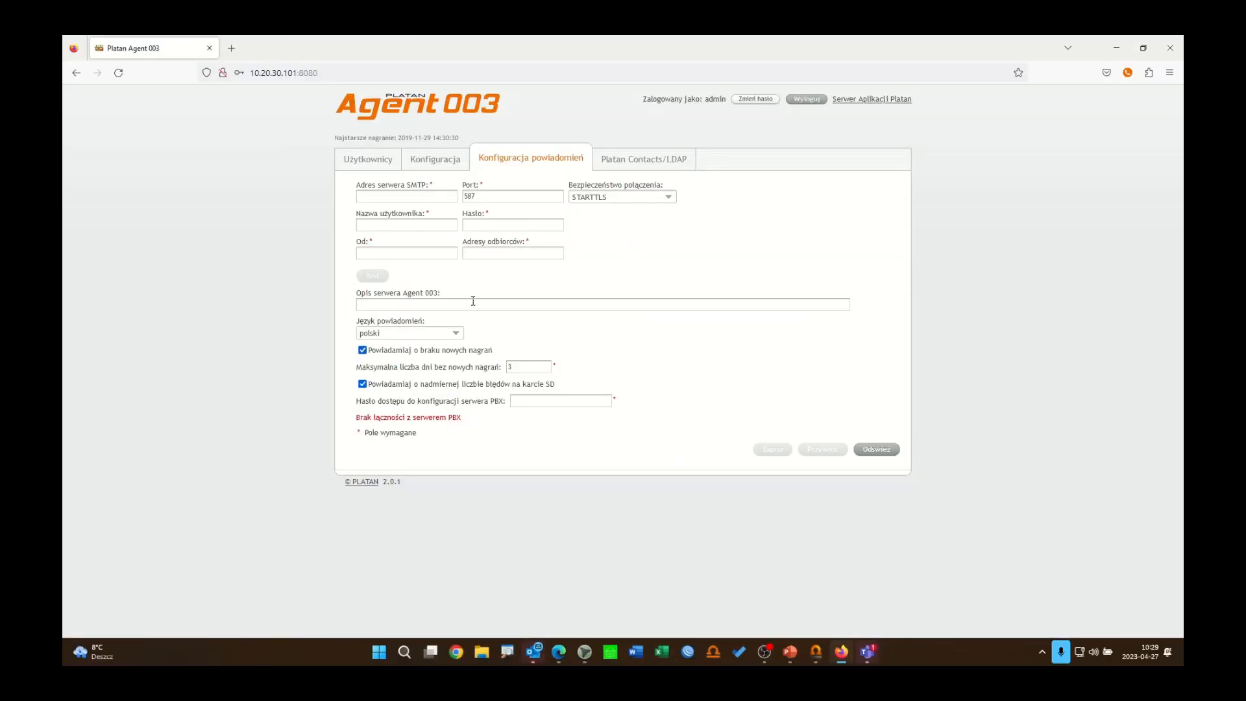
click(637, 167)
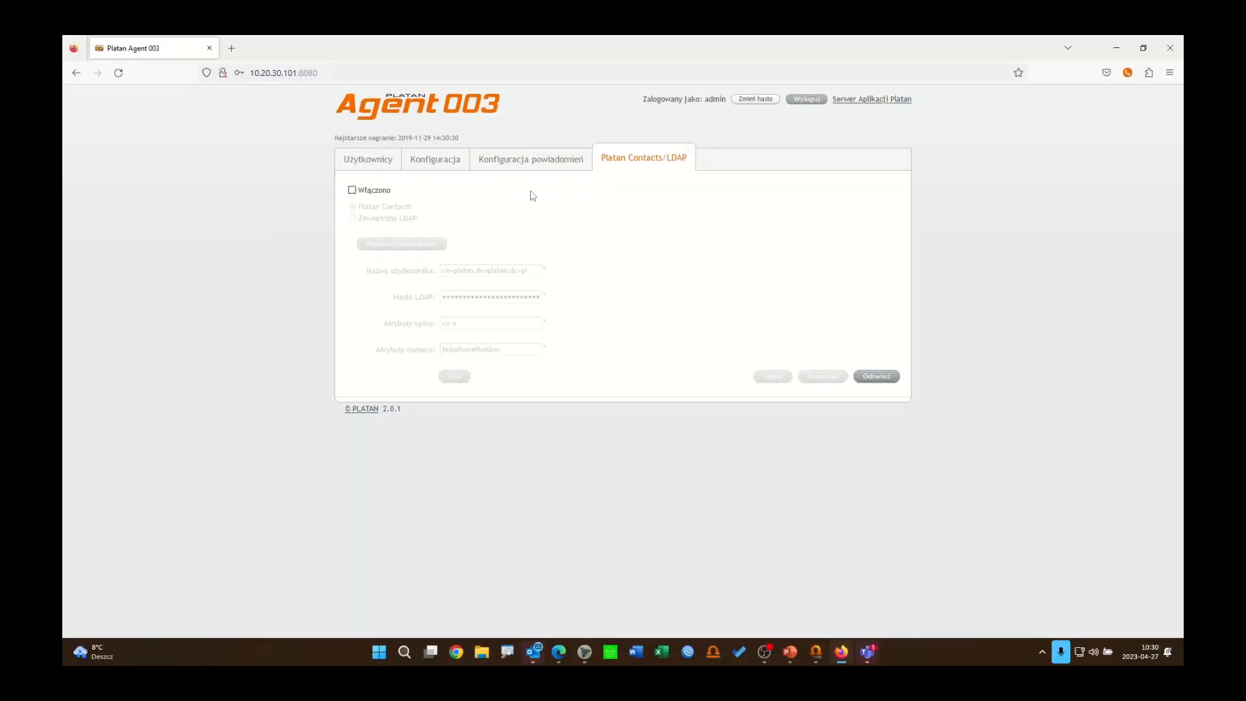
Step: Rename the Supervisor user to Nadzorca and enter a password for it
click(377, 166)
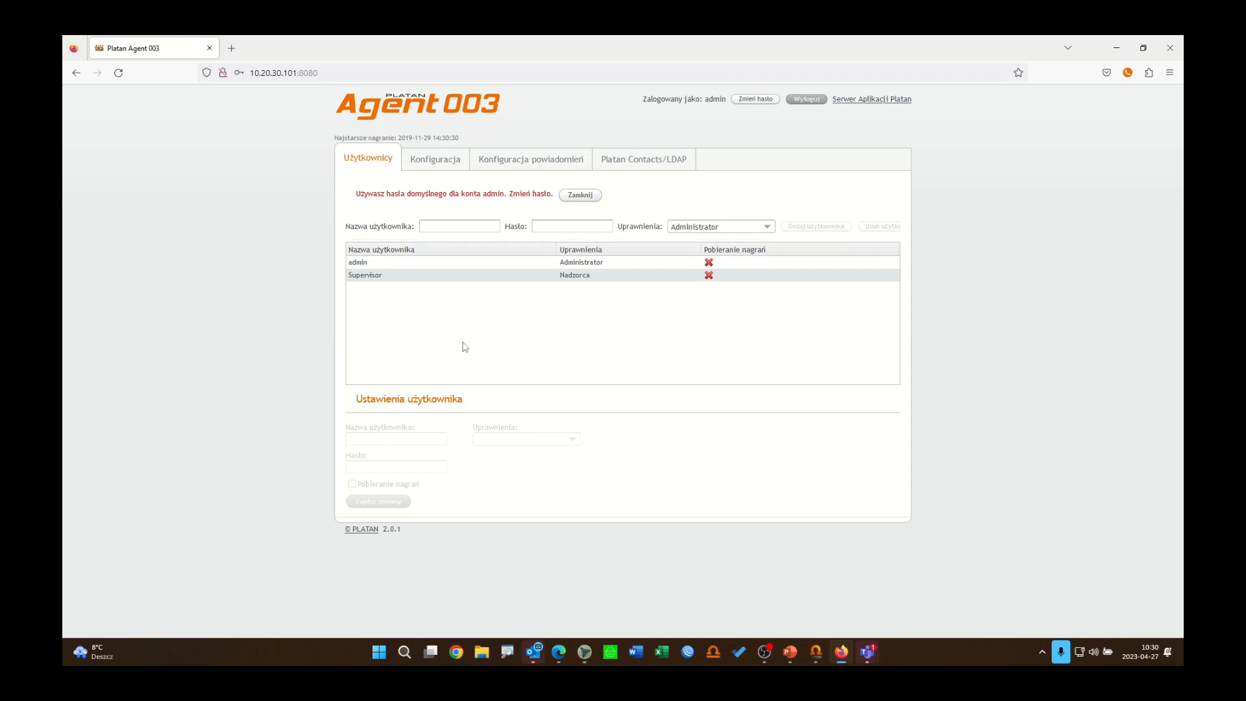
click(411, 283)
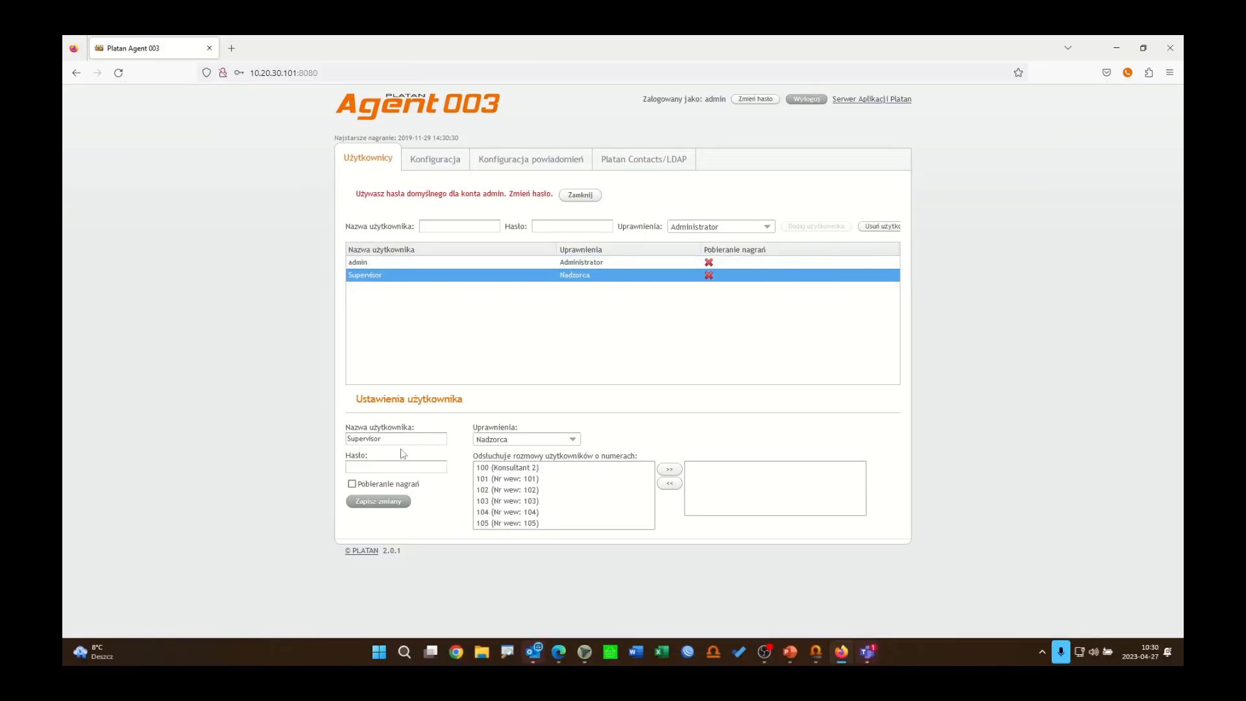
drag(364, 623, 132, 616)
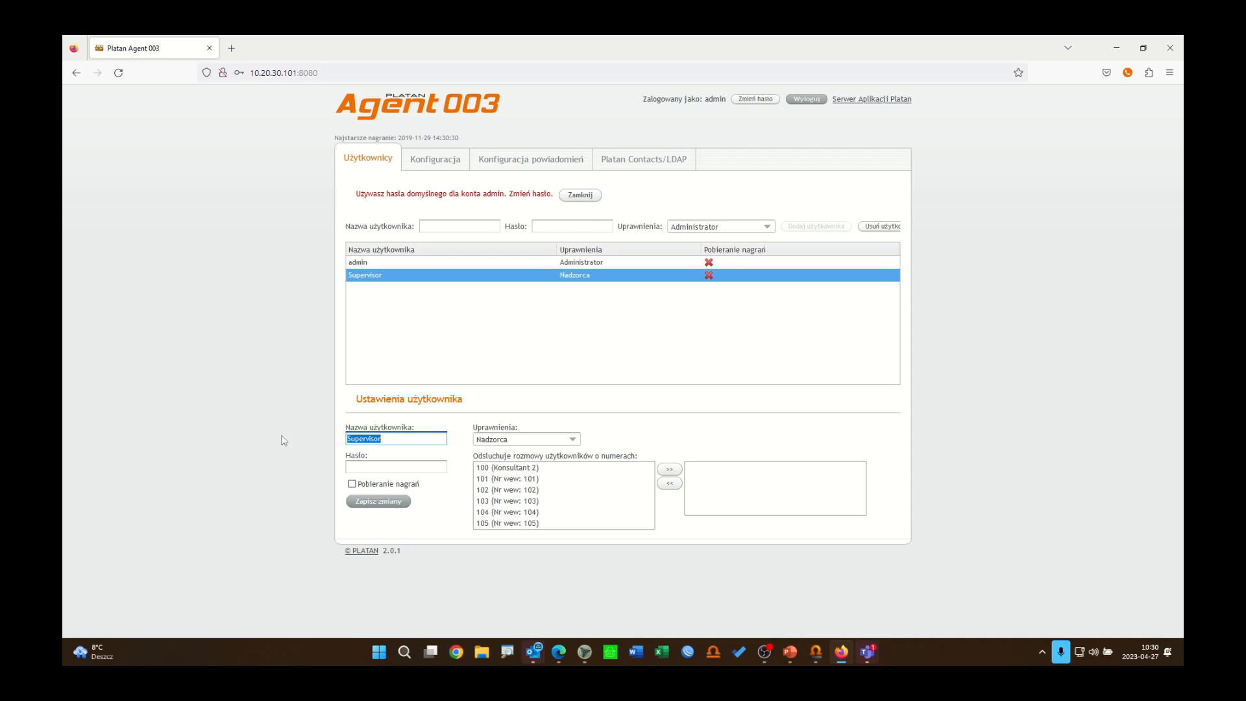
text(Nadzorcas)
click(396, 467)
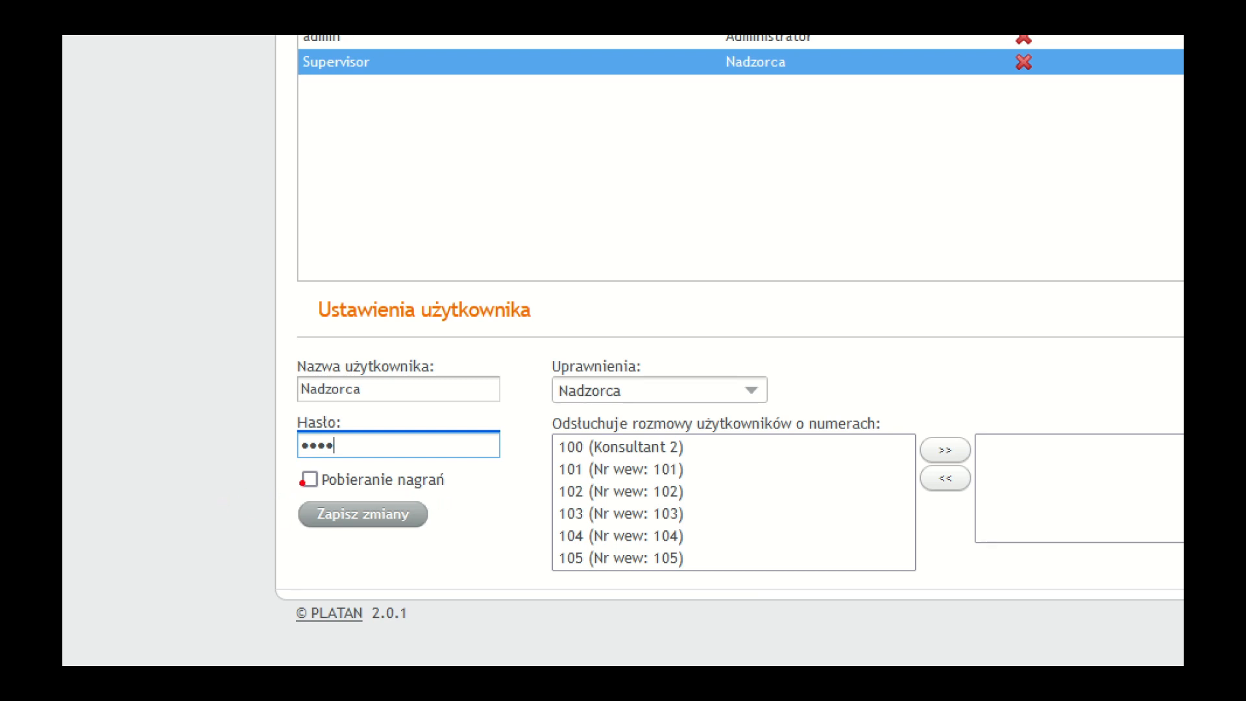
drag(292, 485, 173, 549)
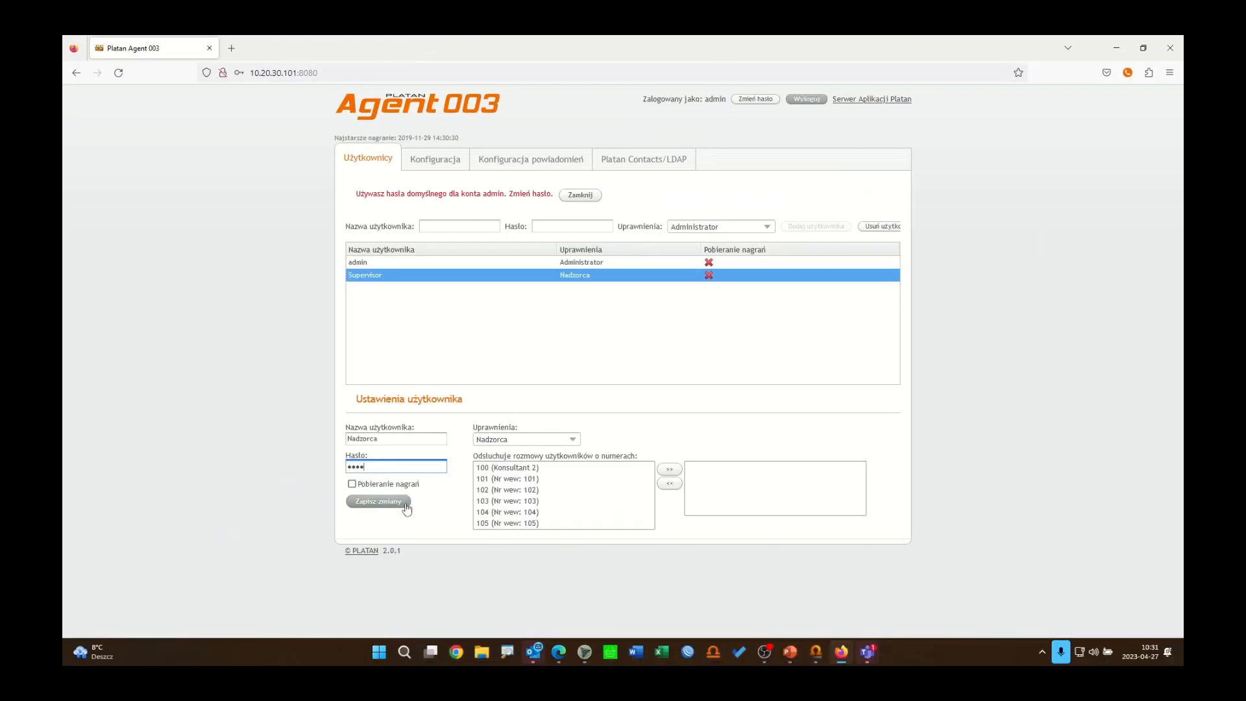
Step: Enable recording download for Nadzorca, move all extensions into its monitored list, and save the changes
click(352, 485)
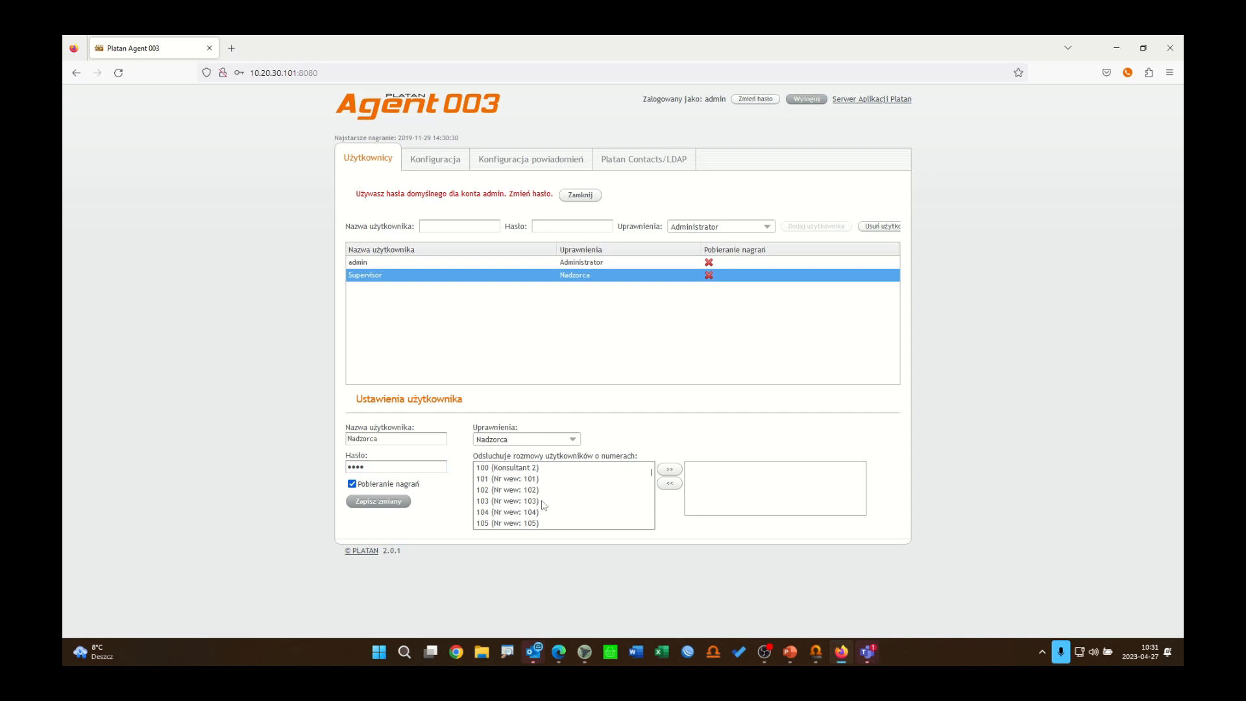
click(526, 501)
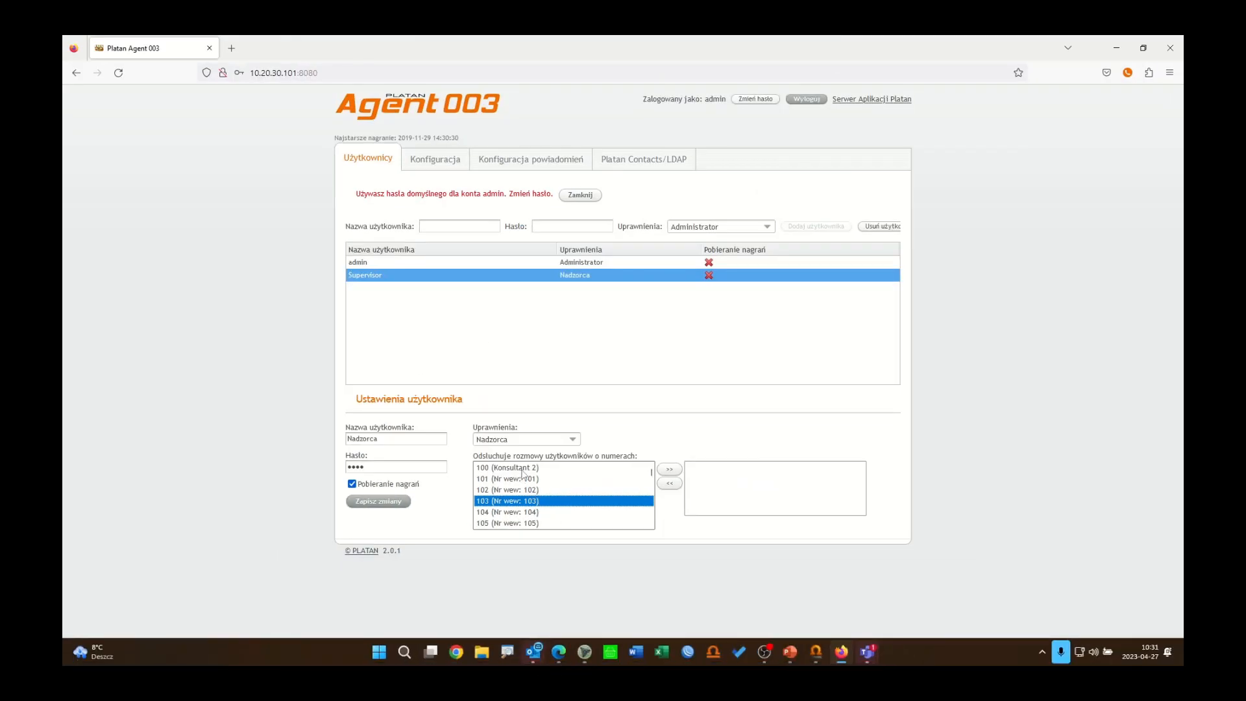
click(522, 469)
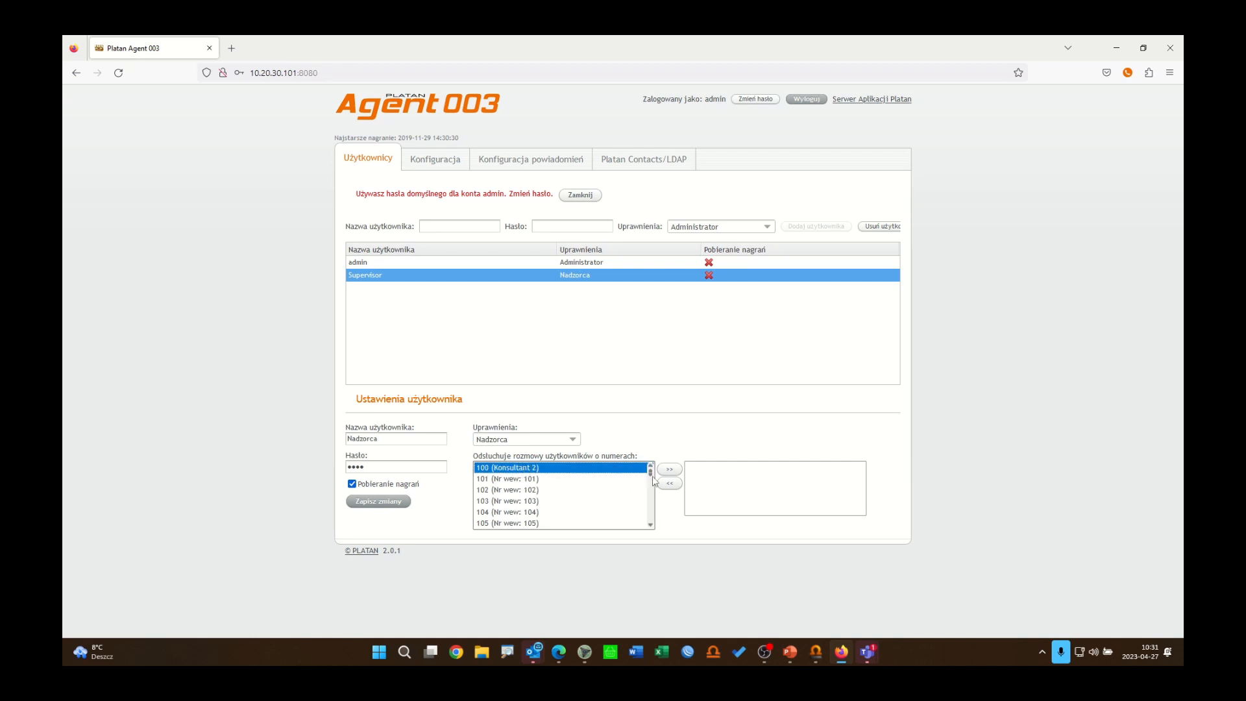
drag(652, 476, 652, 528)
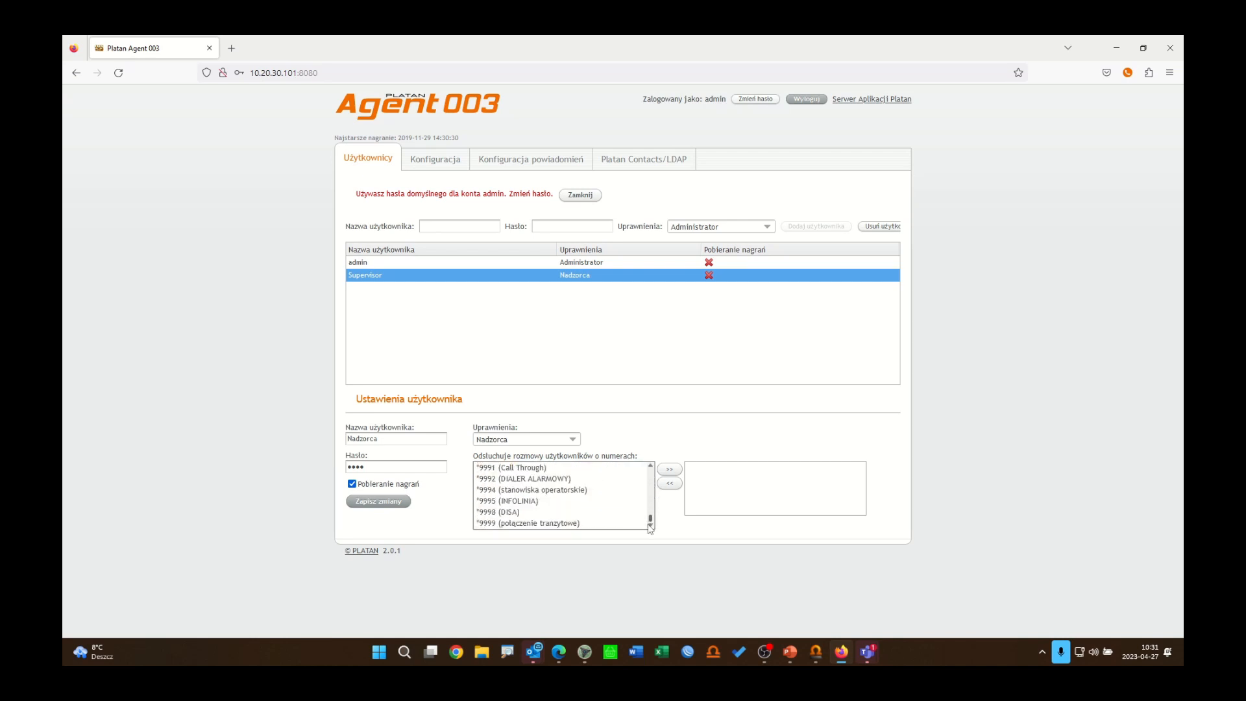
shift+click(567, 524)
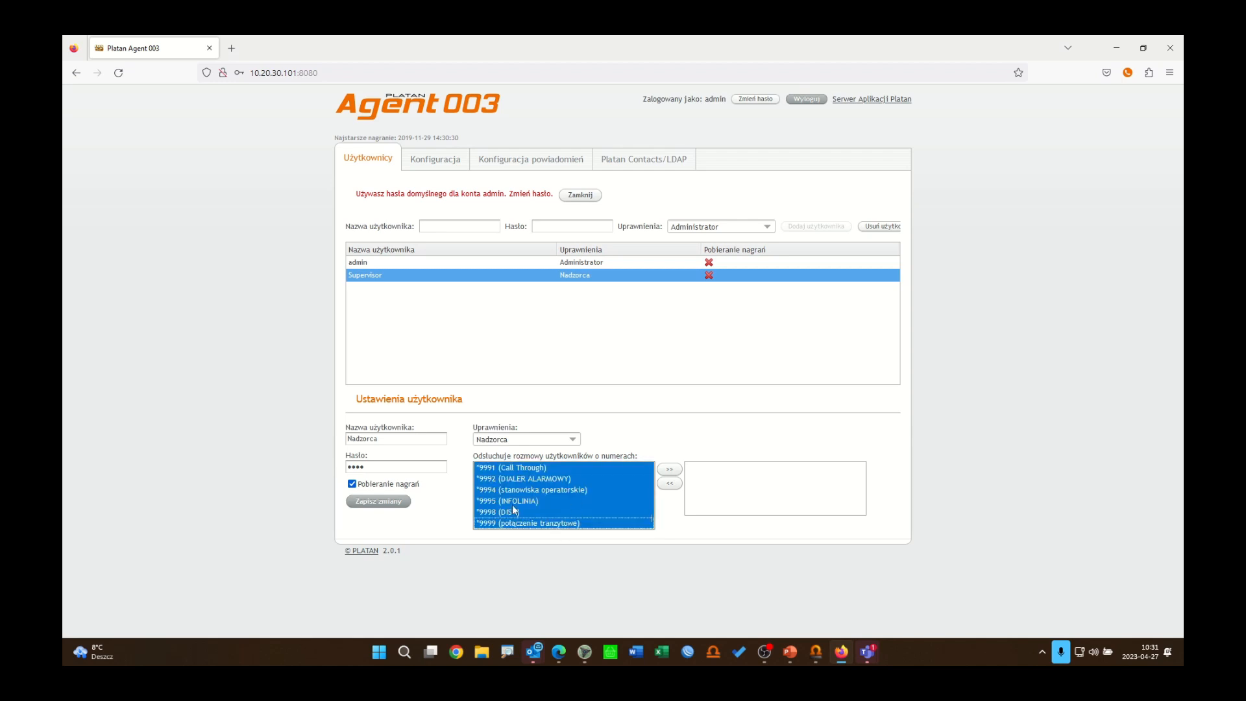
click(669, 469)
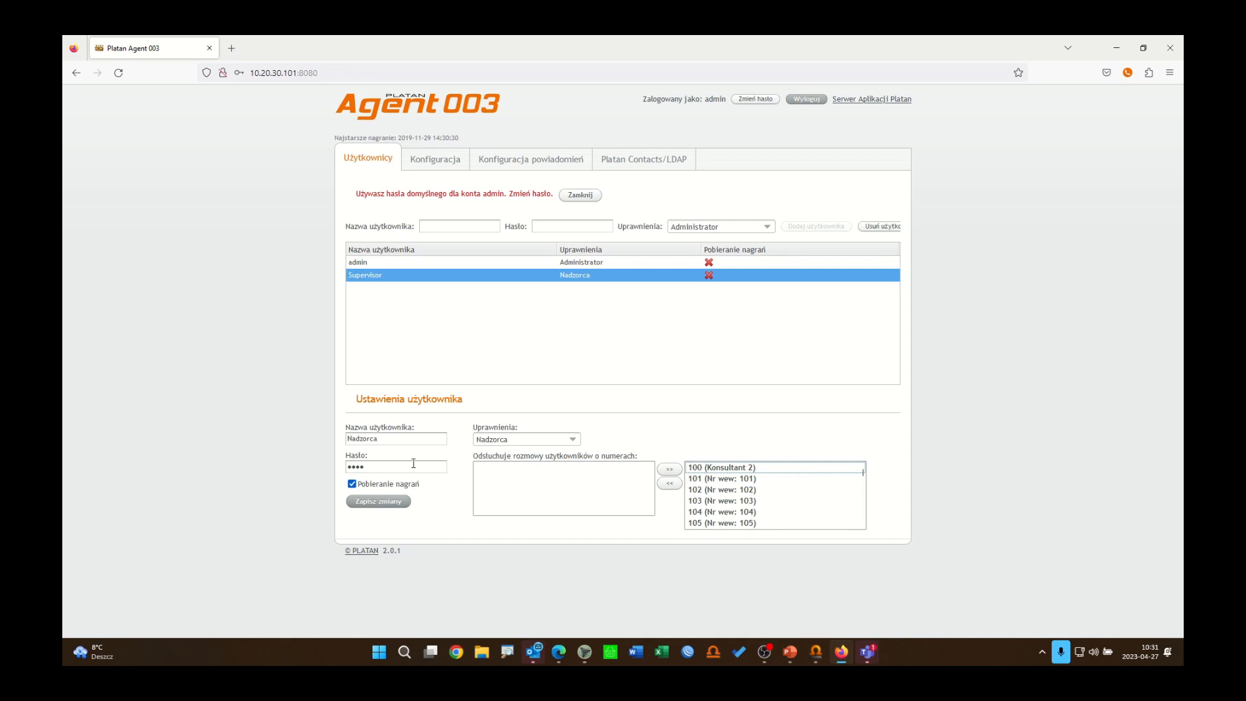
click(381, 503)
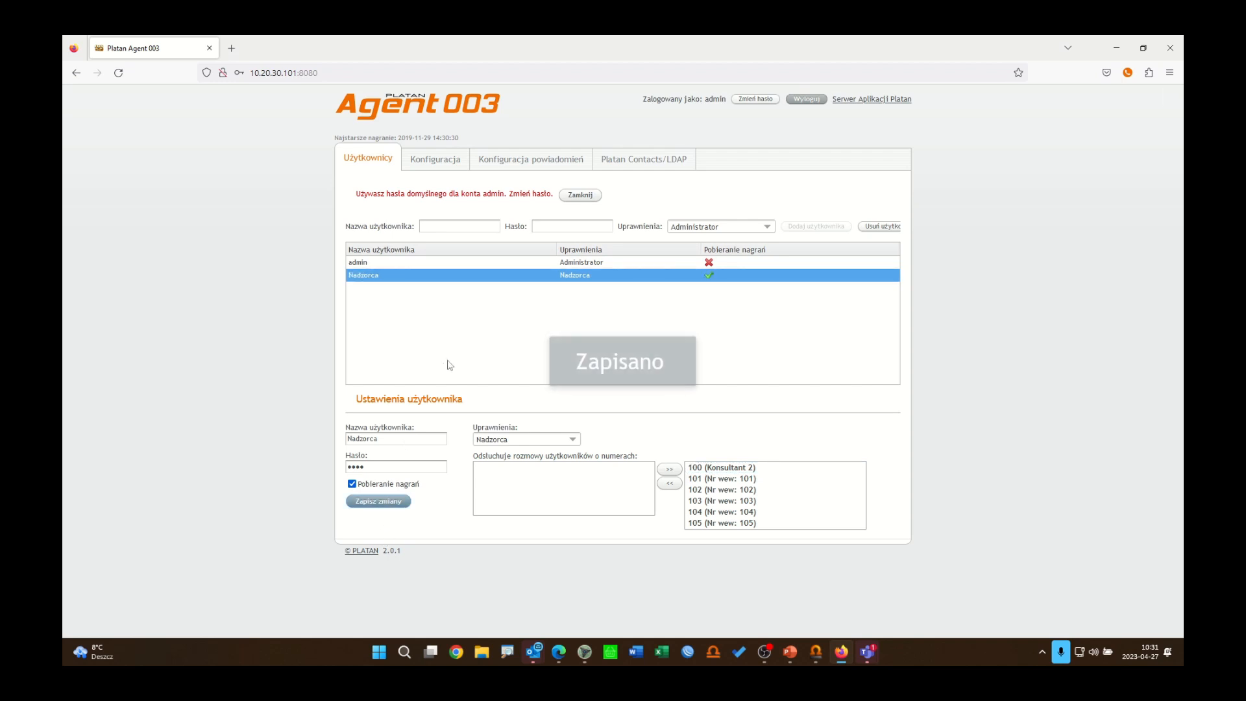
Step: Add a user named Klient with the Klient role and enter its password
click(448, 223)
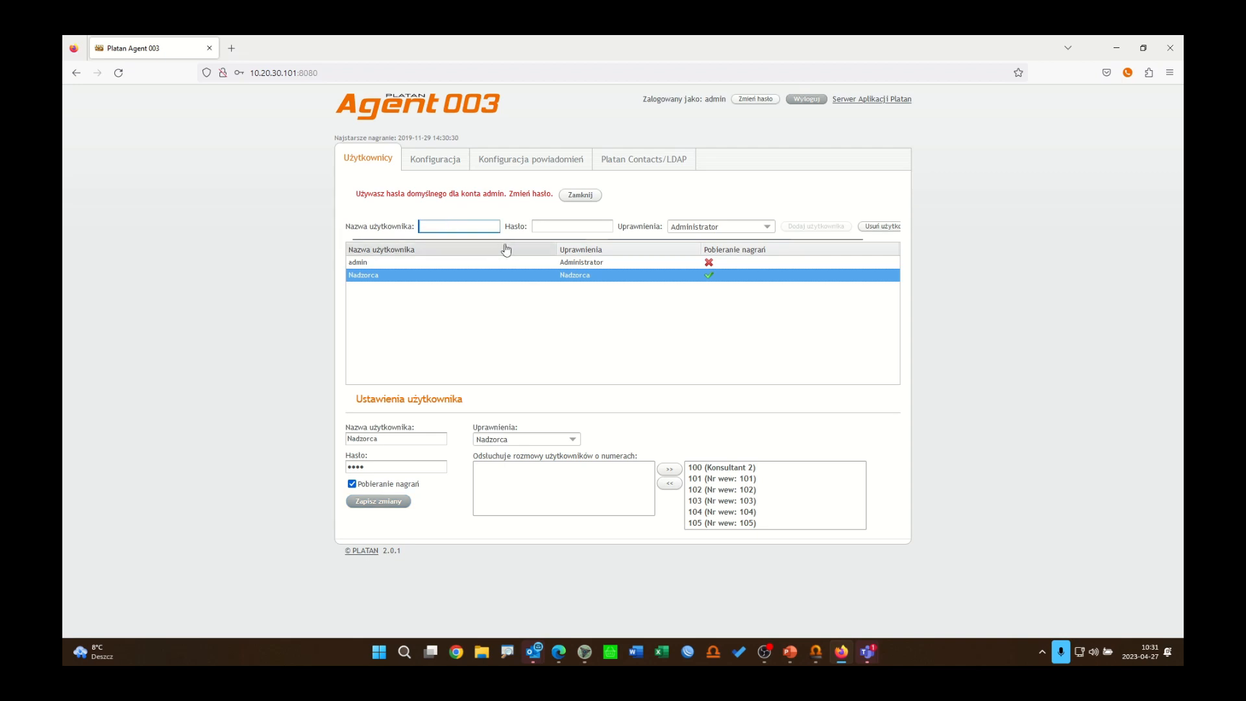
text(Klient)
click(560, 227)
text(1234)
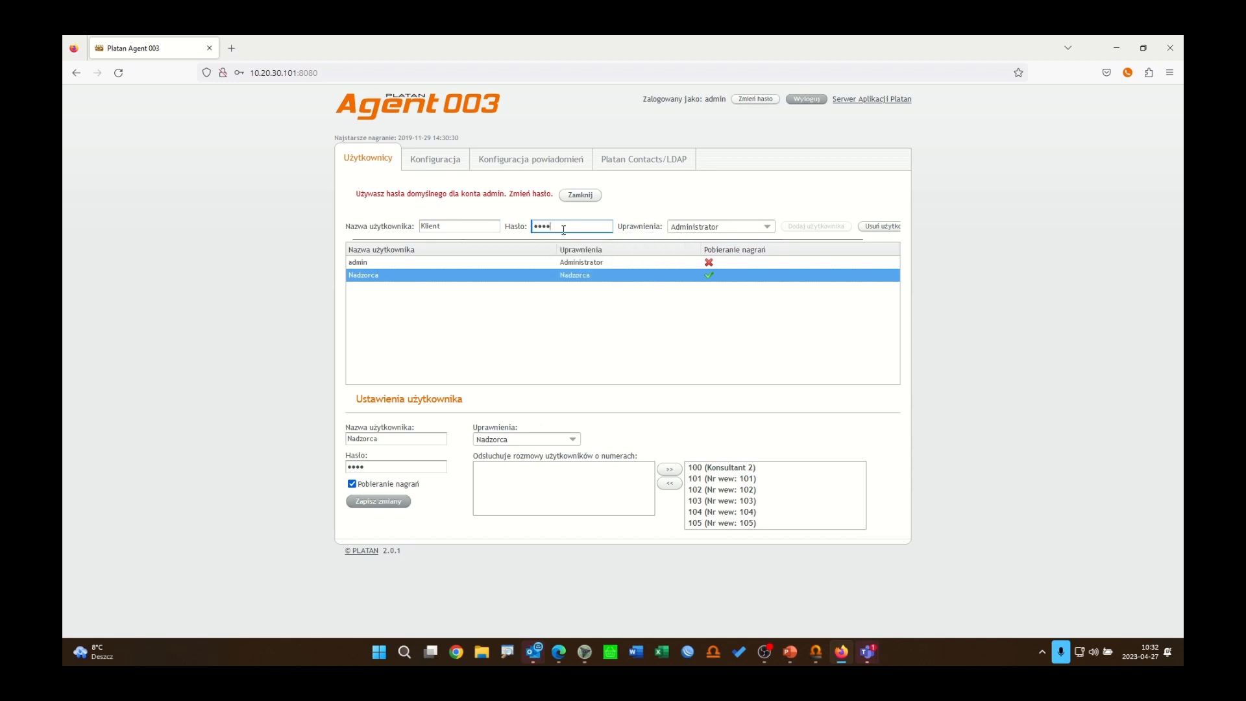
click(766, 227)
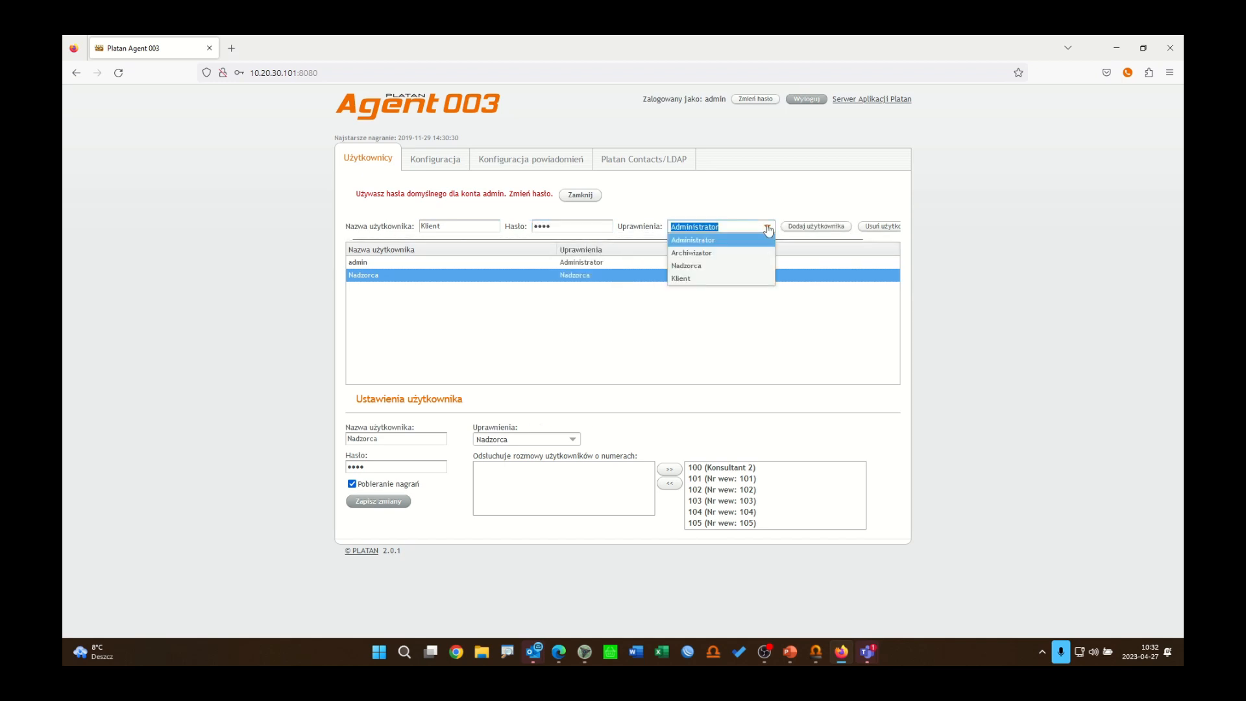
click(715, 279)
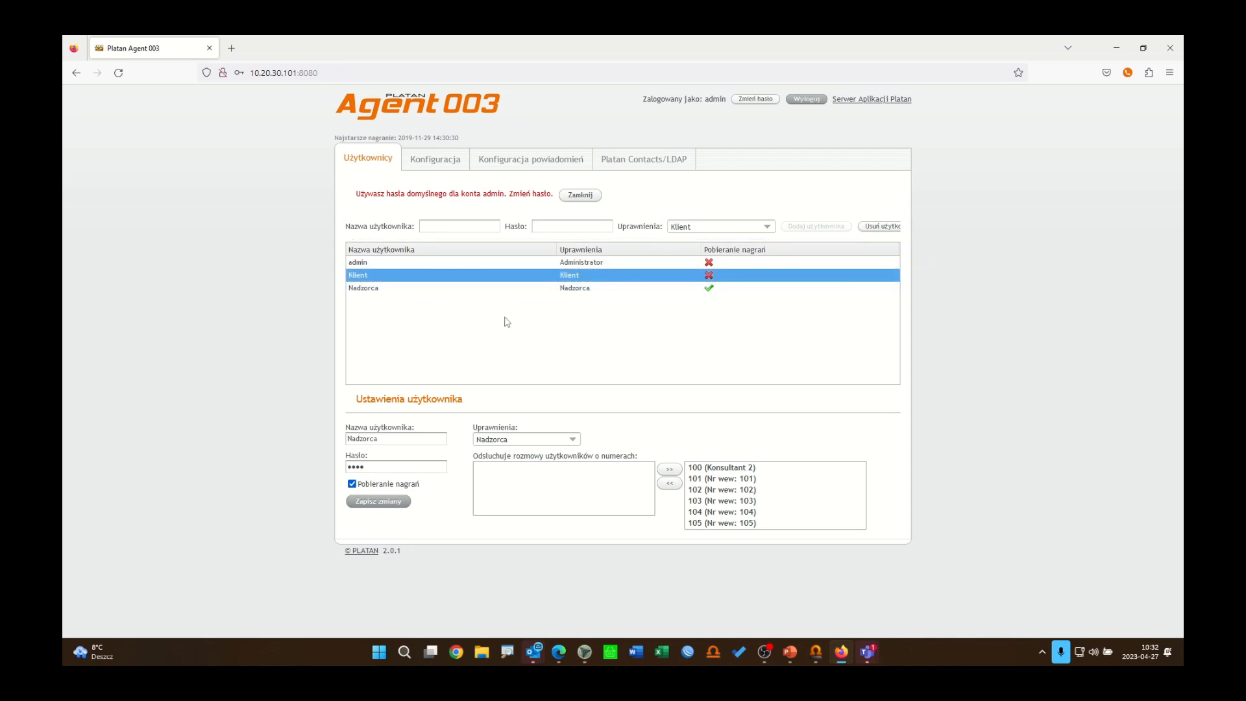
Step: Set user Klient to monitor extension 107 (Konsultant 1) and save the changes
click(513, 276)
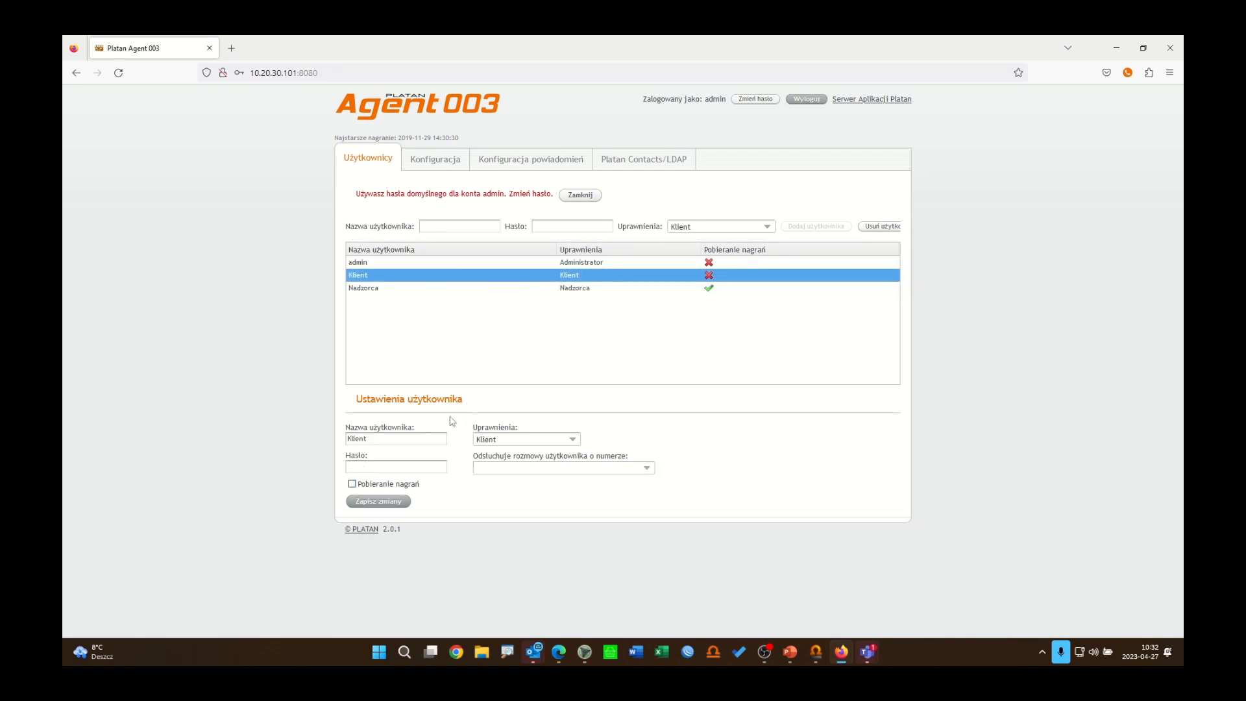
click(416, 466)
click(646, 470)
scroll(635, 492, down, 3)
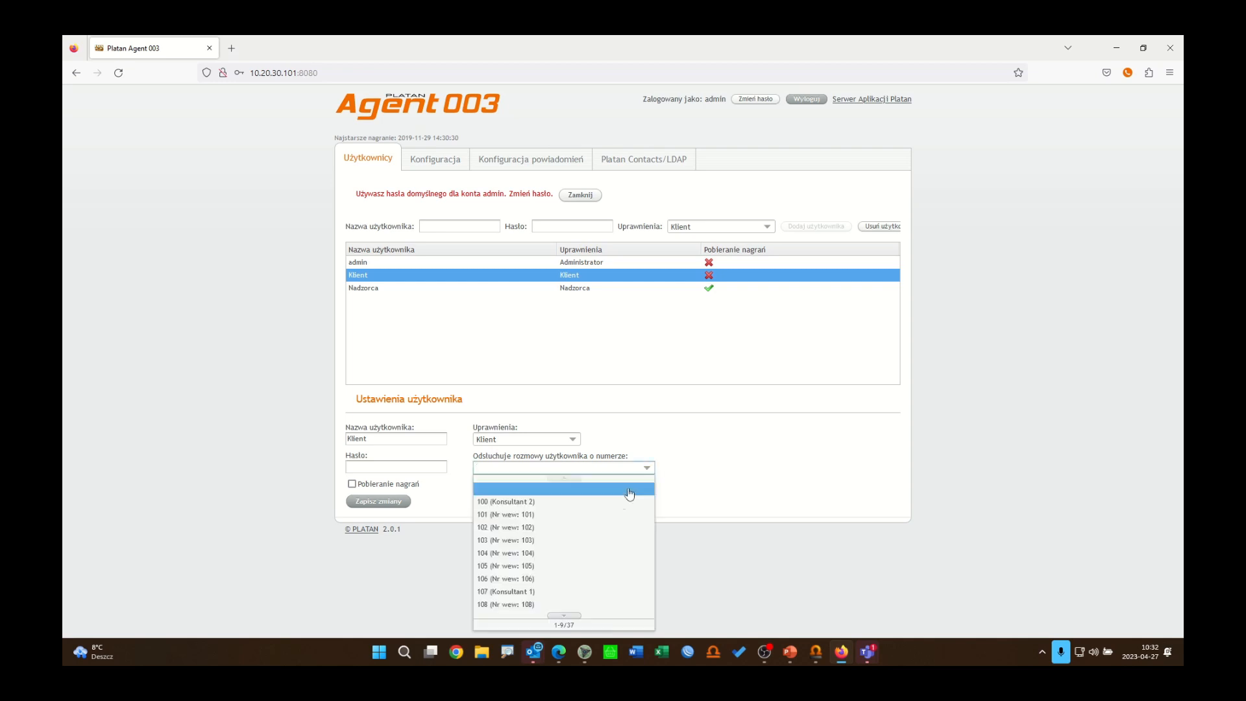
scroll(607, 539, down, 3)
scroll(608, 540, down, 2)
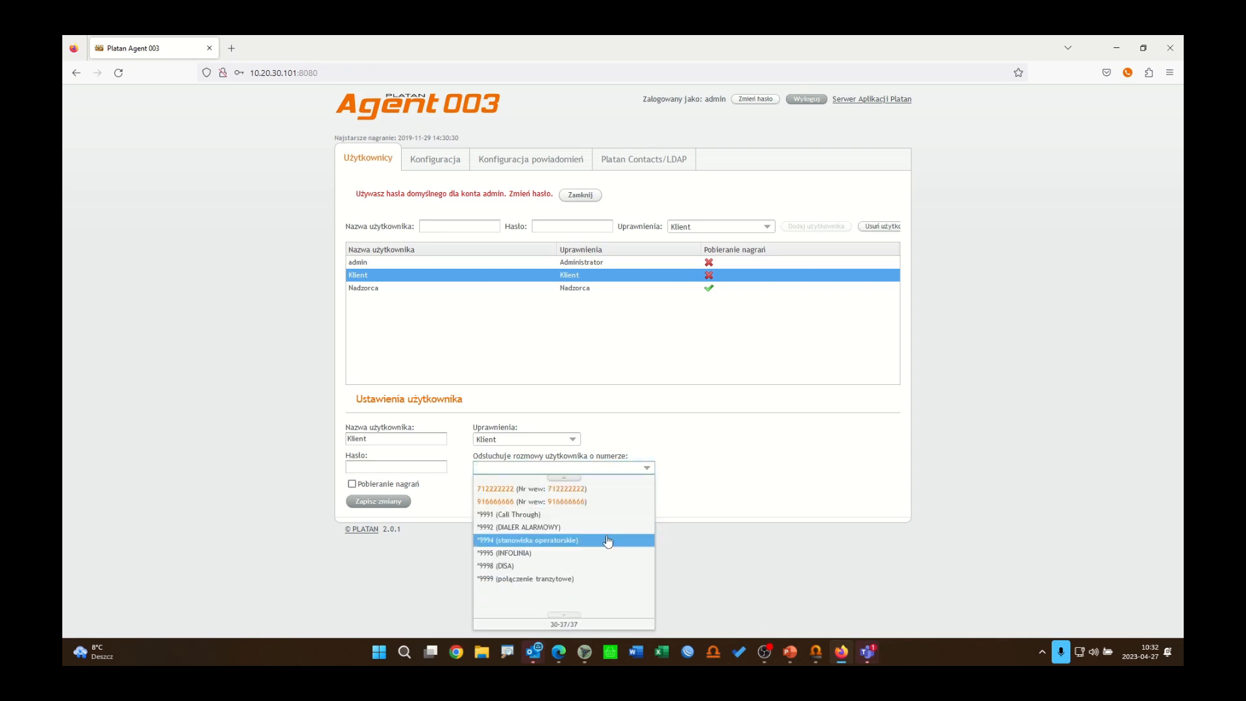
scroll(608, 540, up, 5)
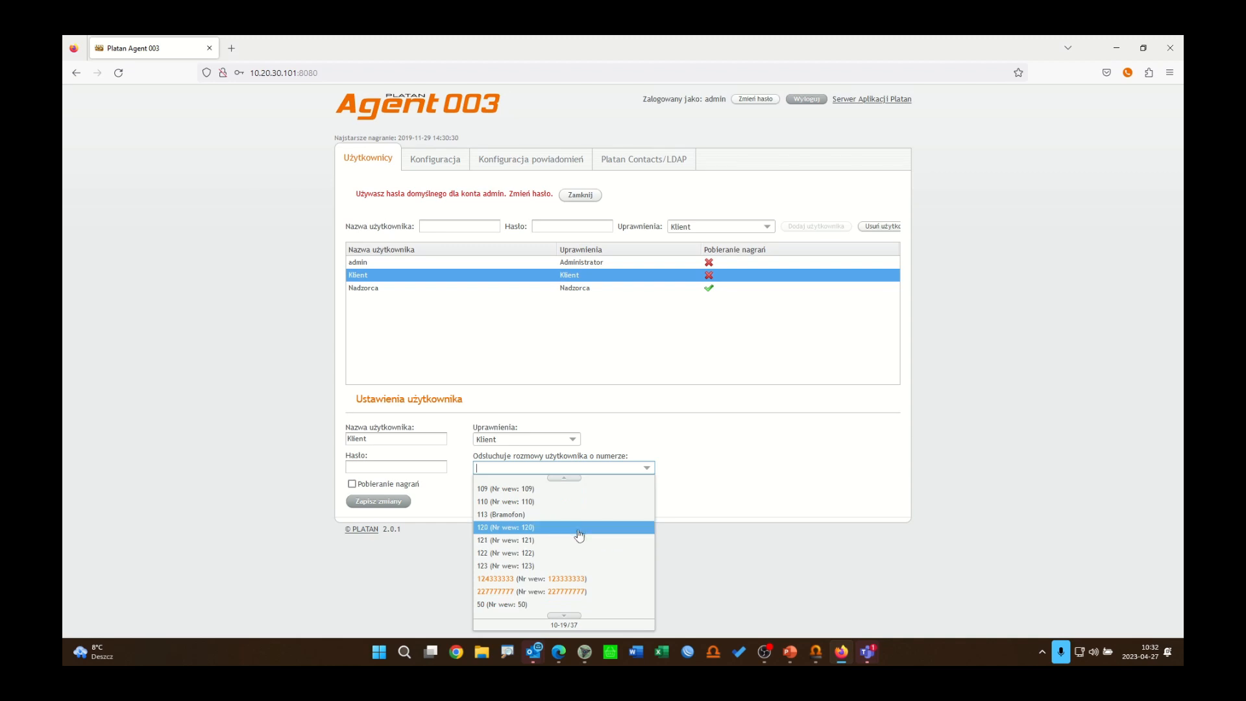
click(573, 479)
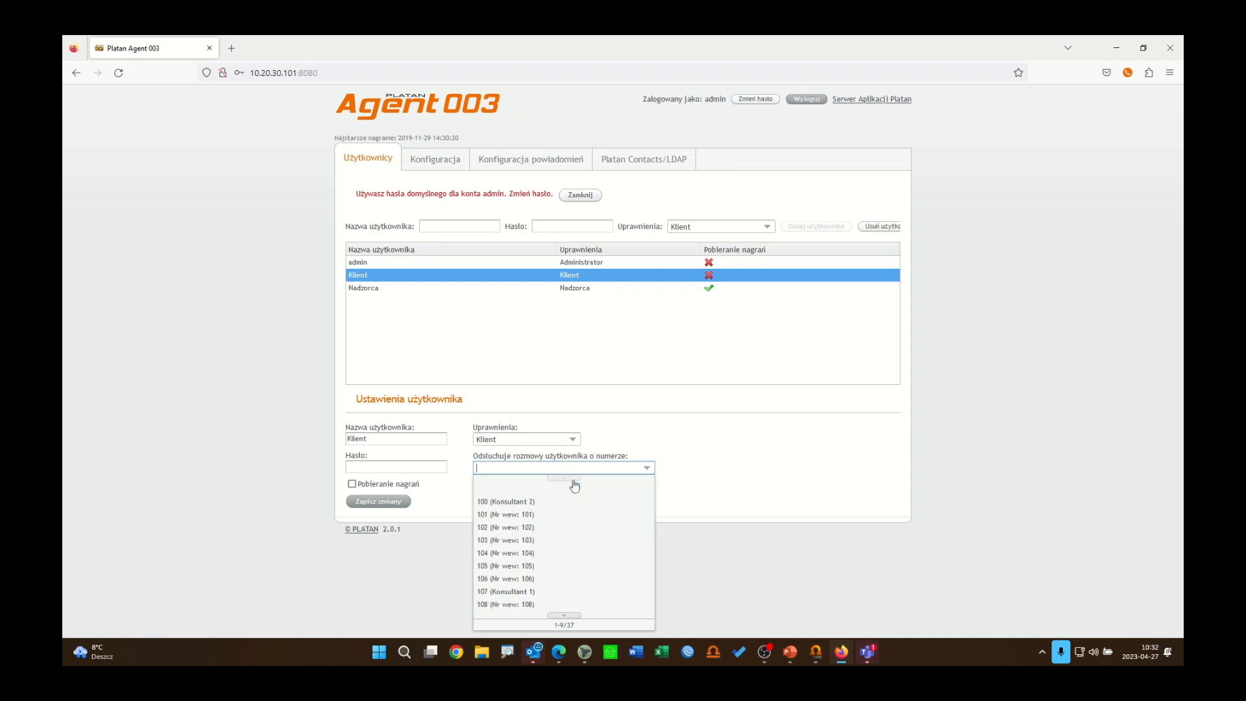
click(512, 592)
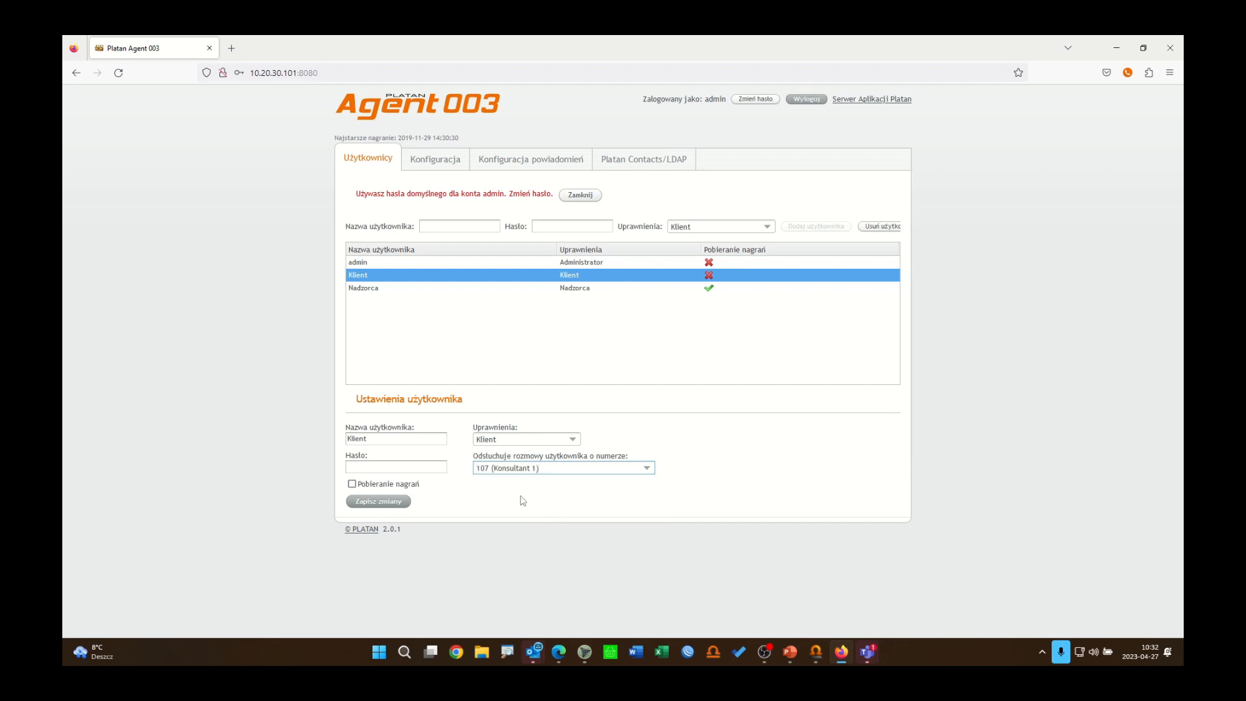
click(390, 507)
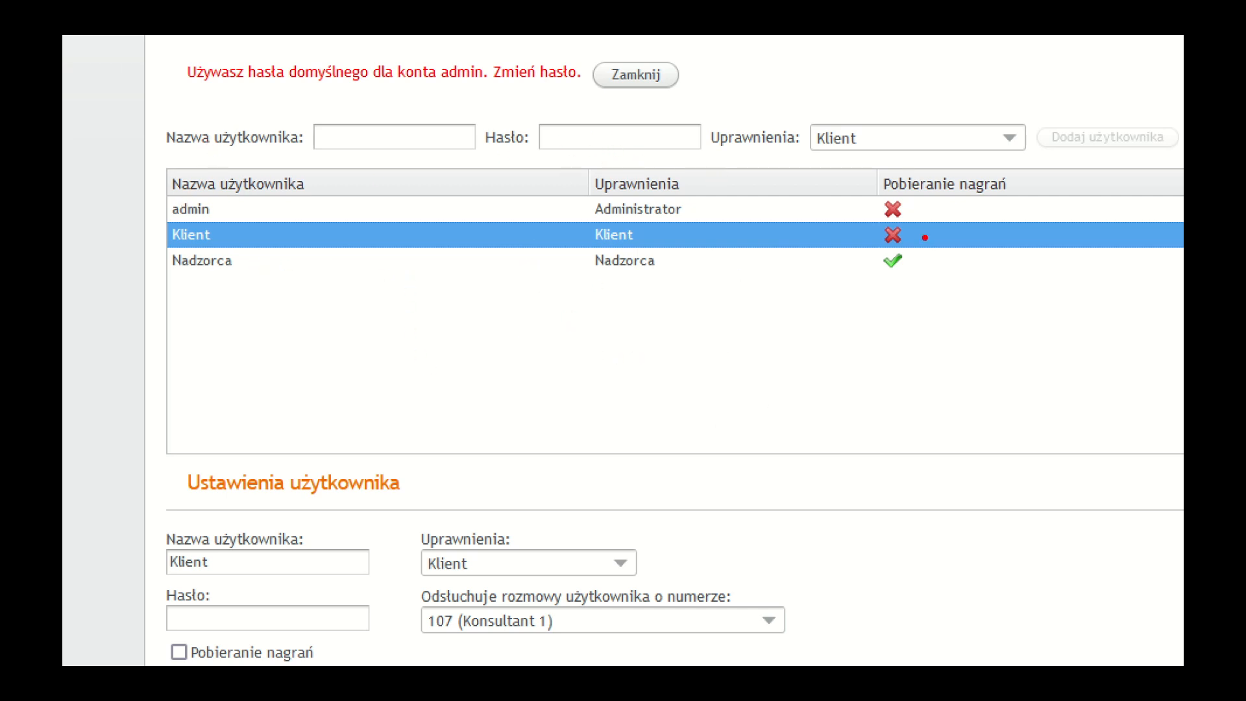
Step: Add a user named archiwizator with the Archiwizator role, enter its password, and save the changes
mouse_move(850, 159)
mouse_down()
mouse_move(960, 293)
mouse_move(1066, 310)
mouse_up()
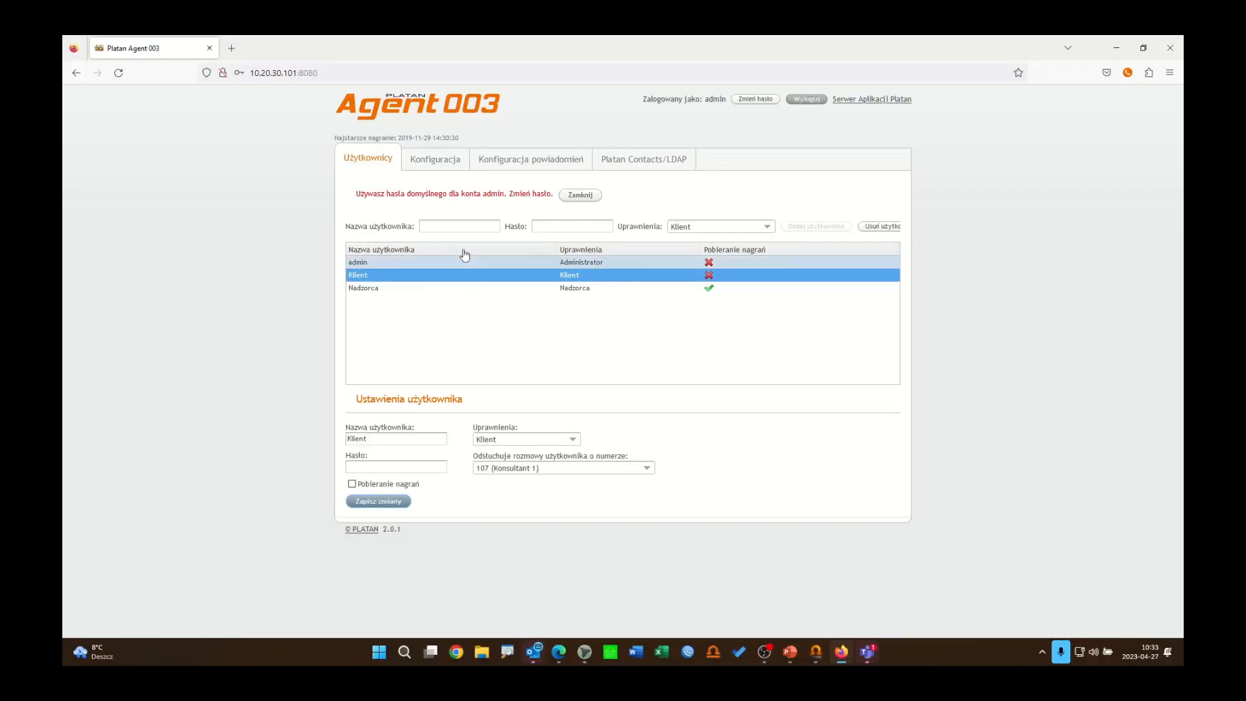
click(466, 223)
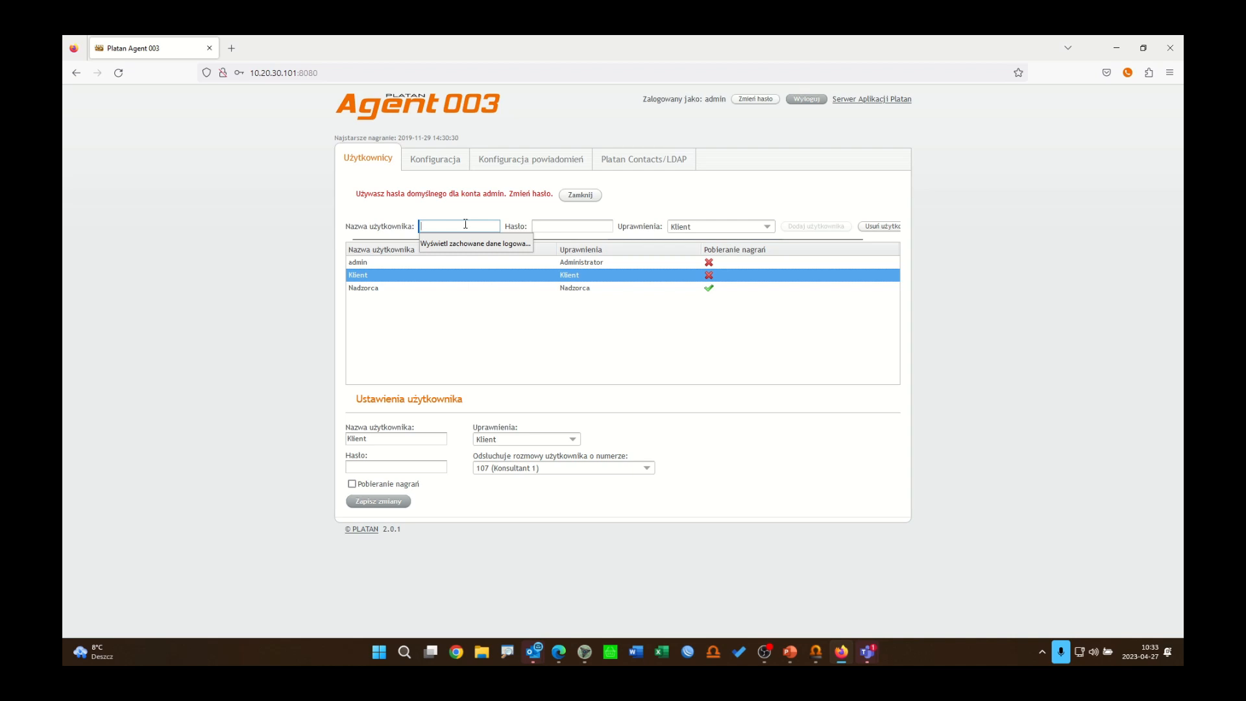
text(archi)
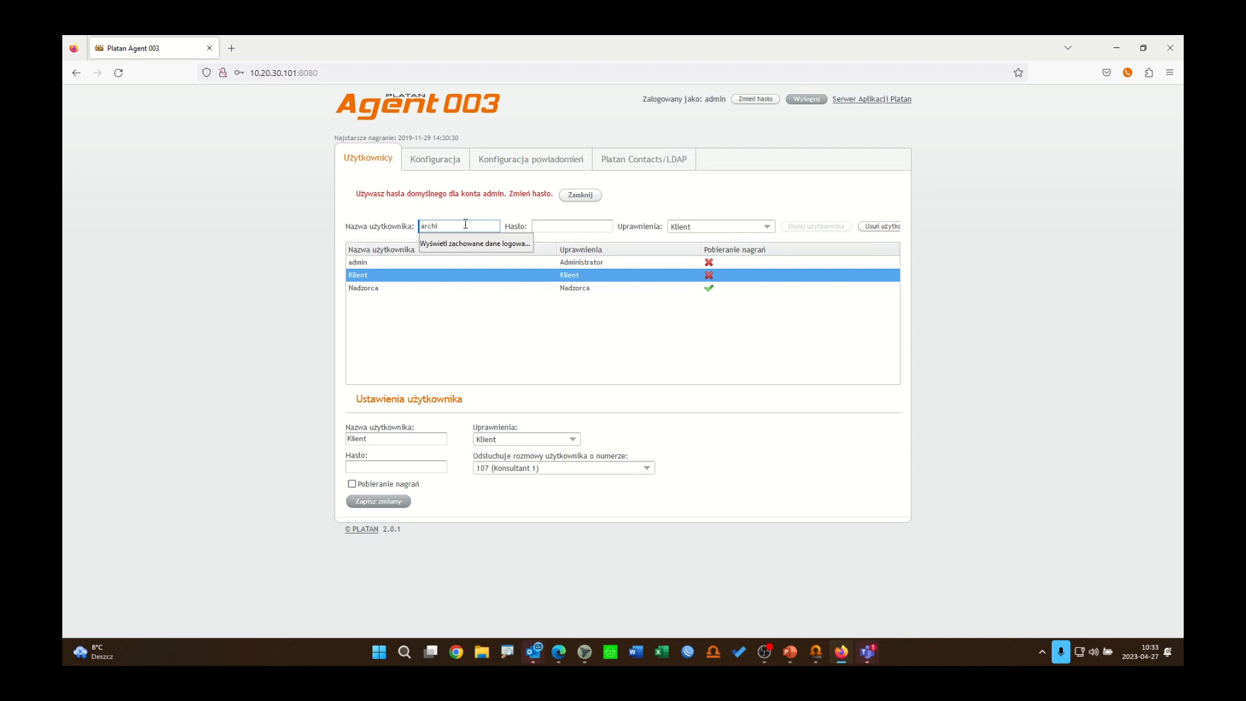
text(wizator)
click(564, 226)
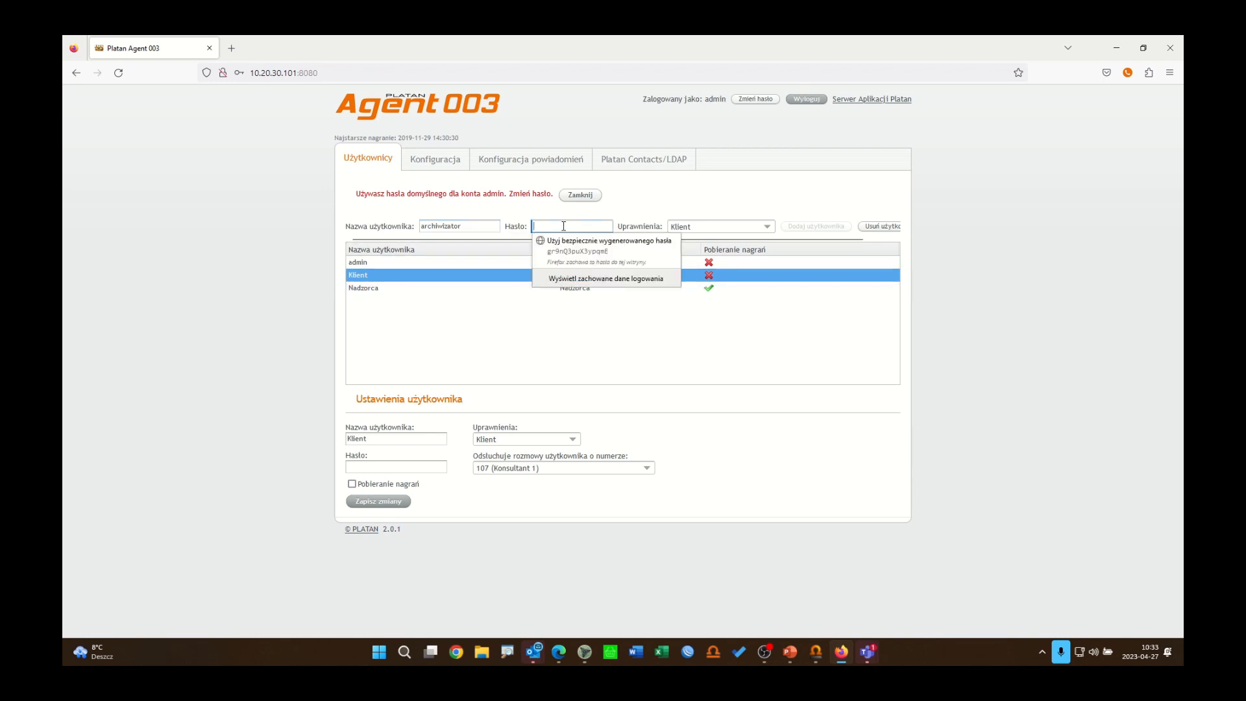
text(••••)
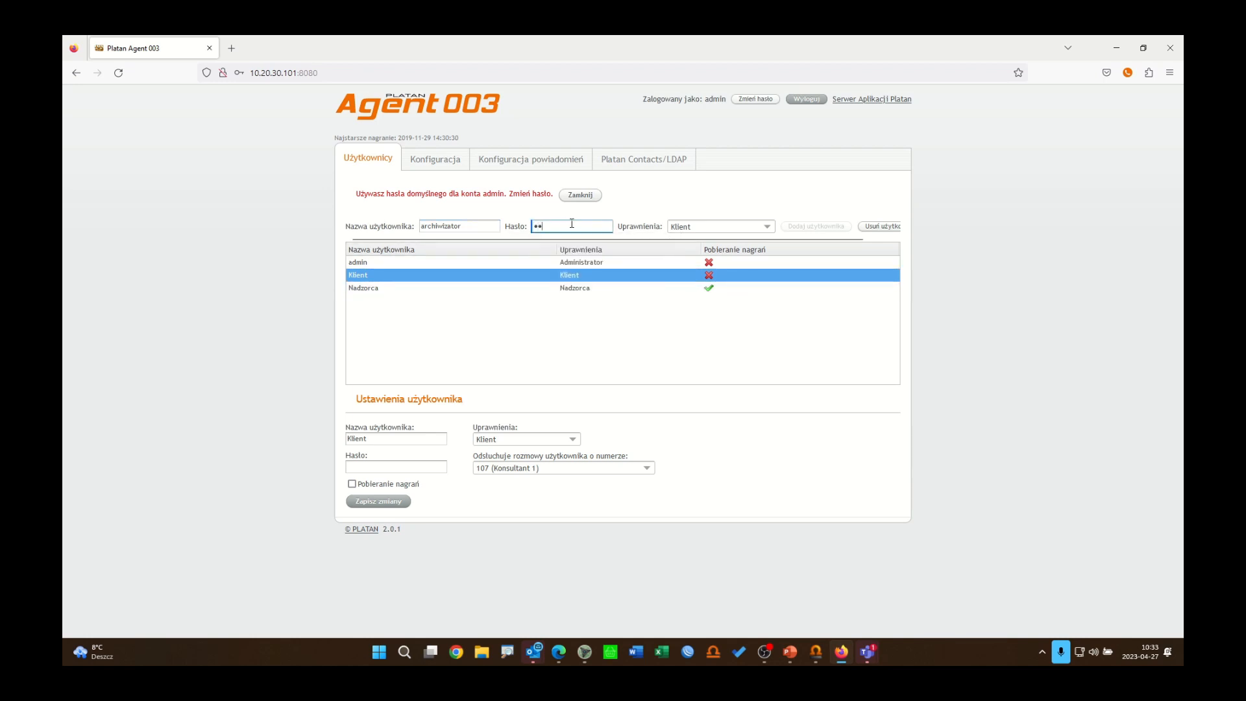
click(637, 353)
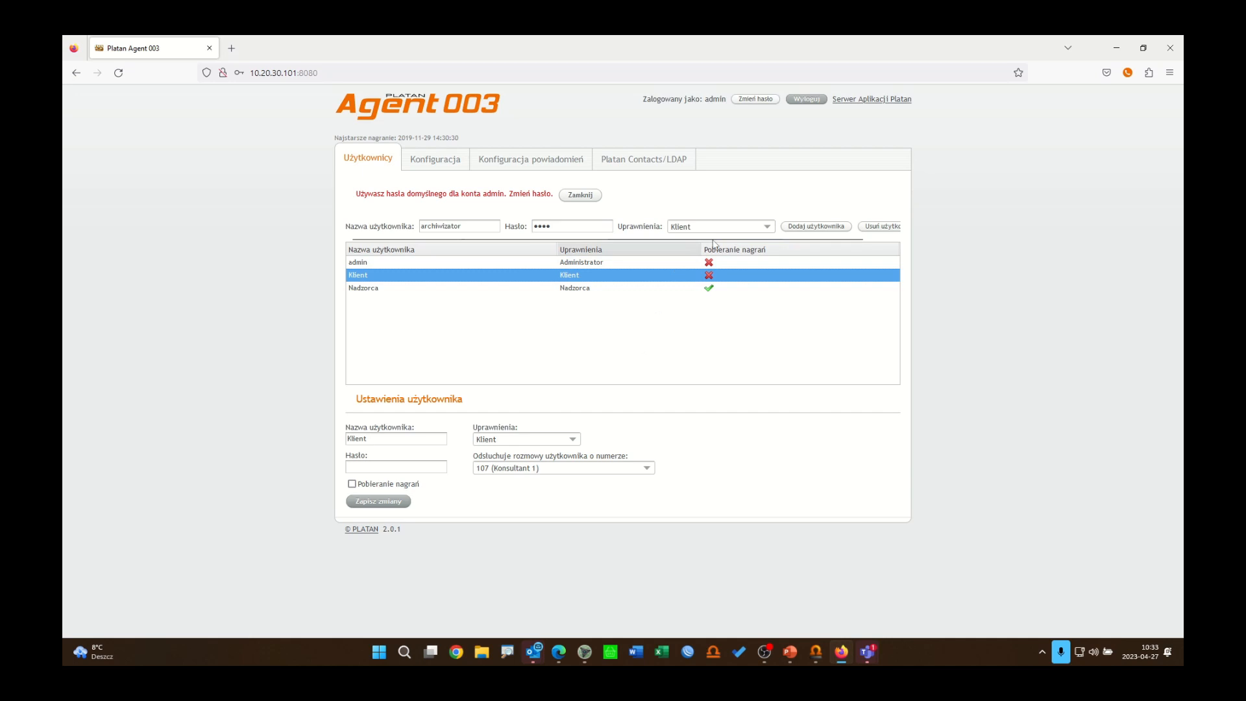
click(767, 227)
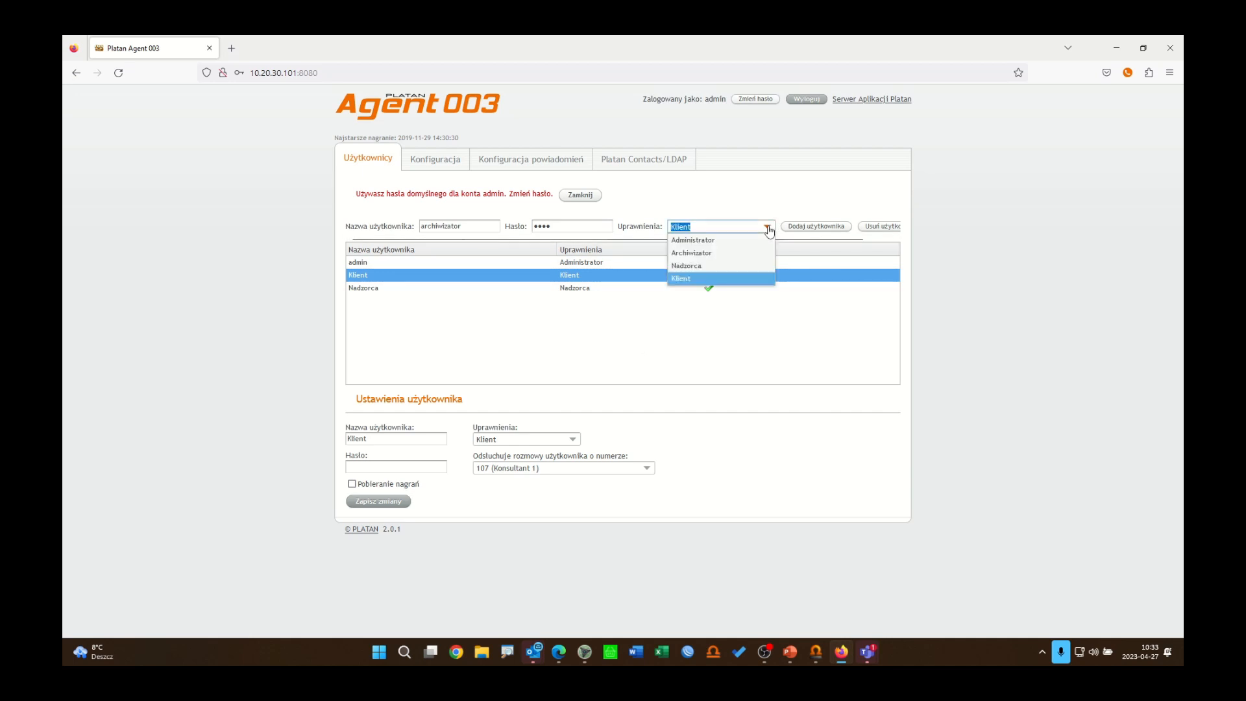
click(750, 258)
click(810, 228)
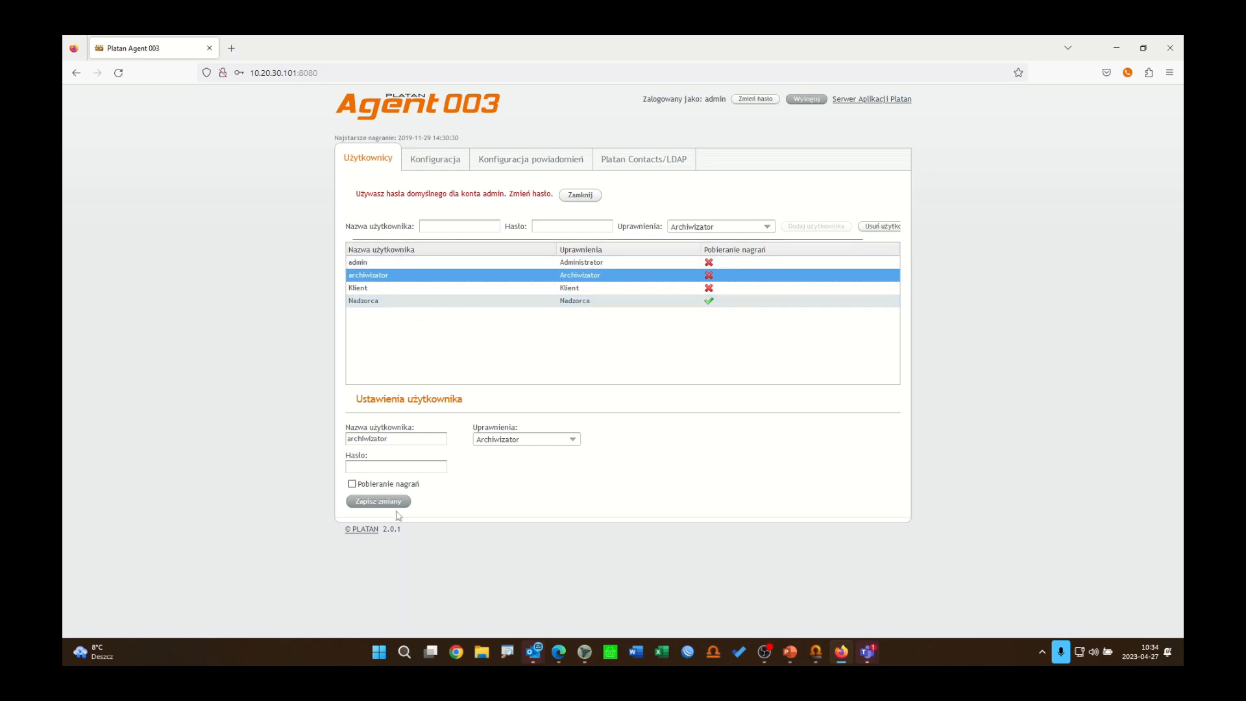
click(378, 502)
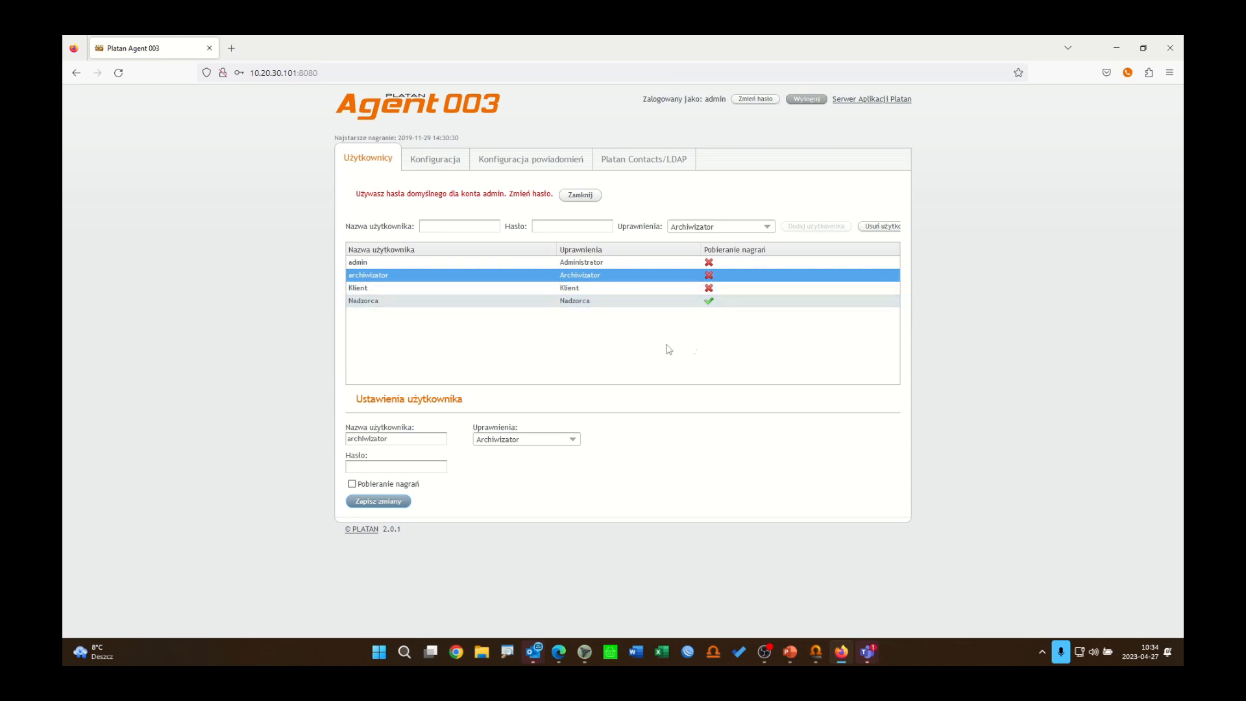
Step: Log out and sign back in as user Nadzorca with its password
click(807, 100)
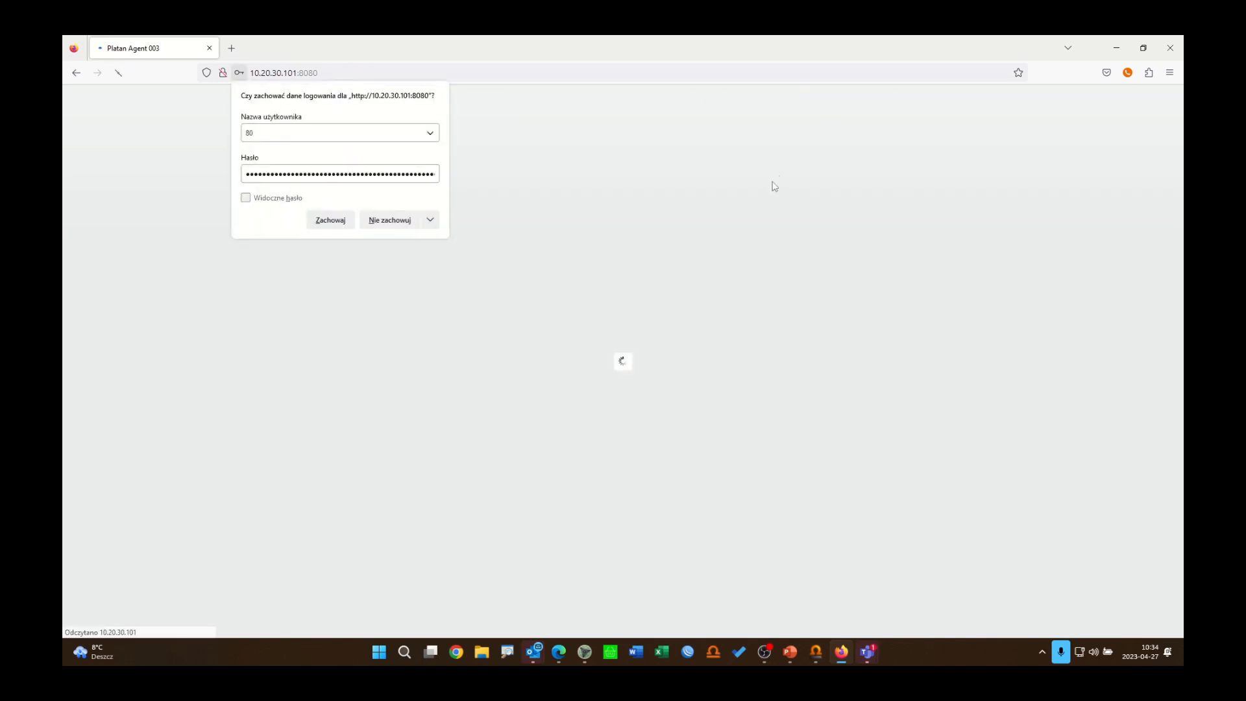
click(564, 189)
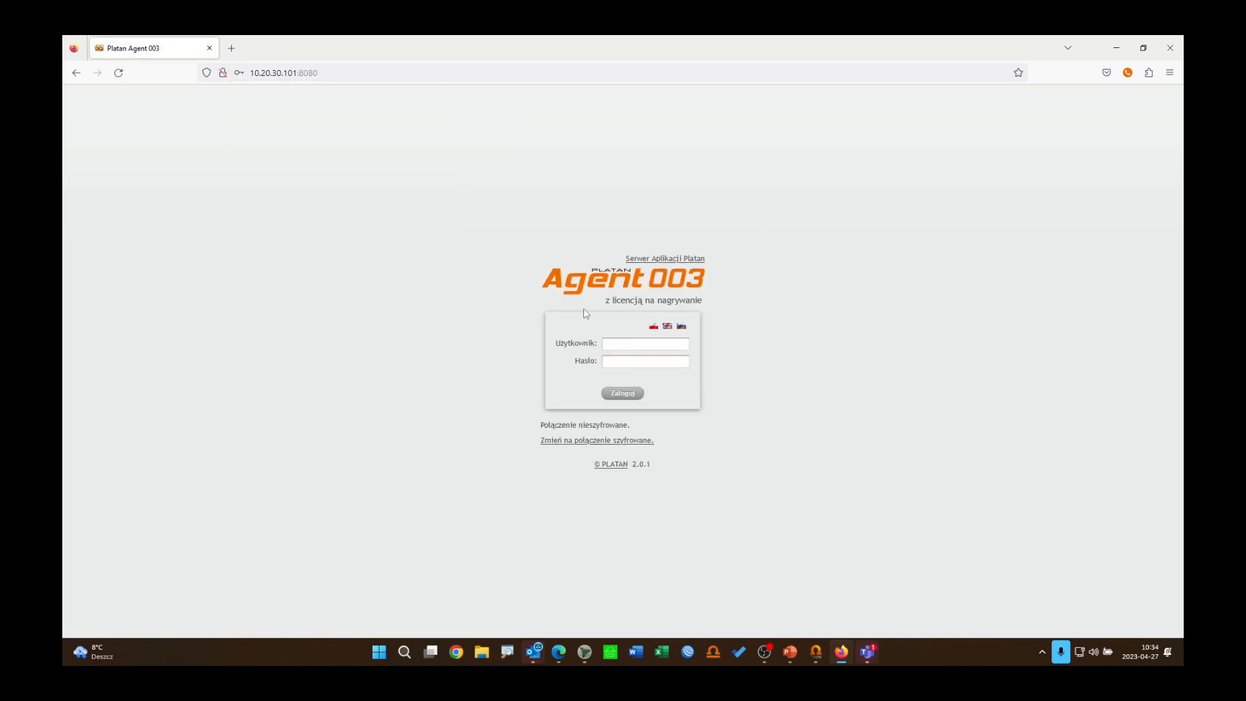
click(622, 345)
text(Nadzorca)
click(666, 360)
text(••••)
click(629, 395)
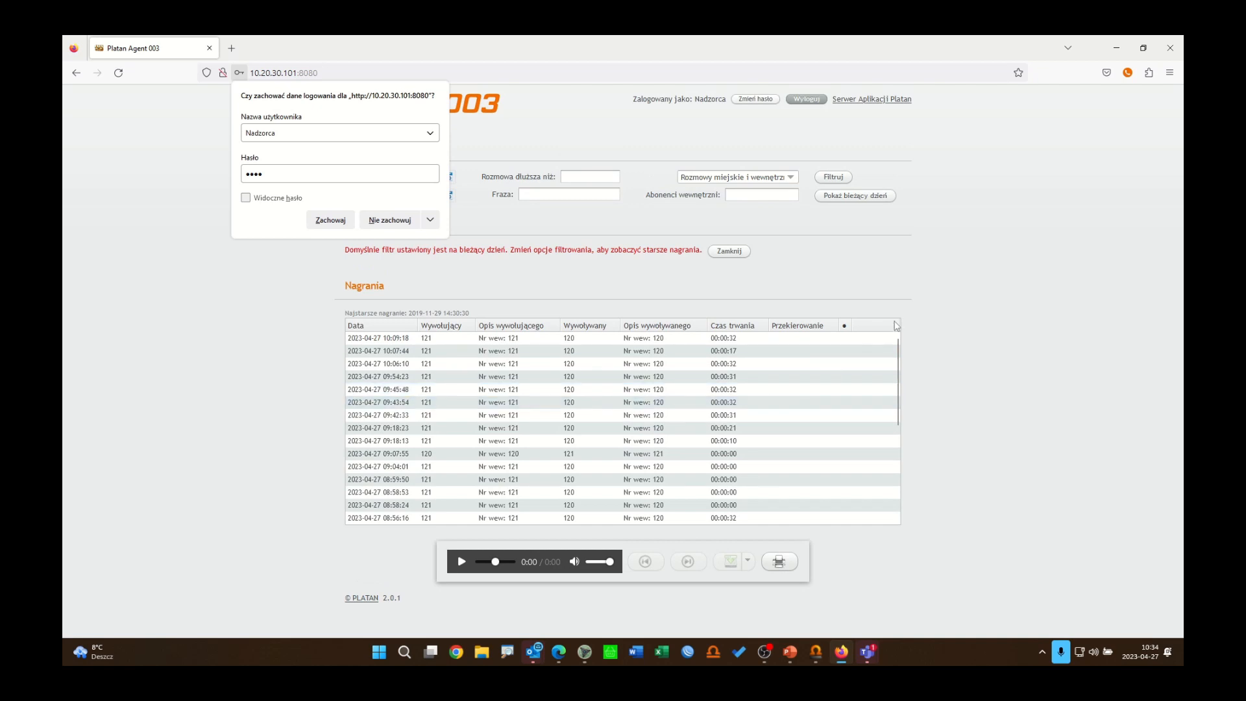
Step: Scroll the recordings list and select the most recent recording to load it in the player
click(989, 292)
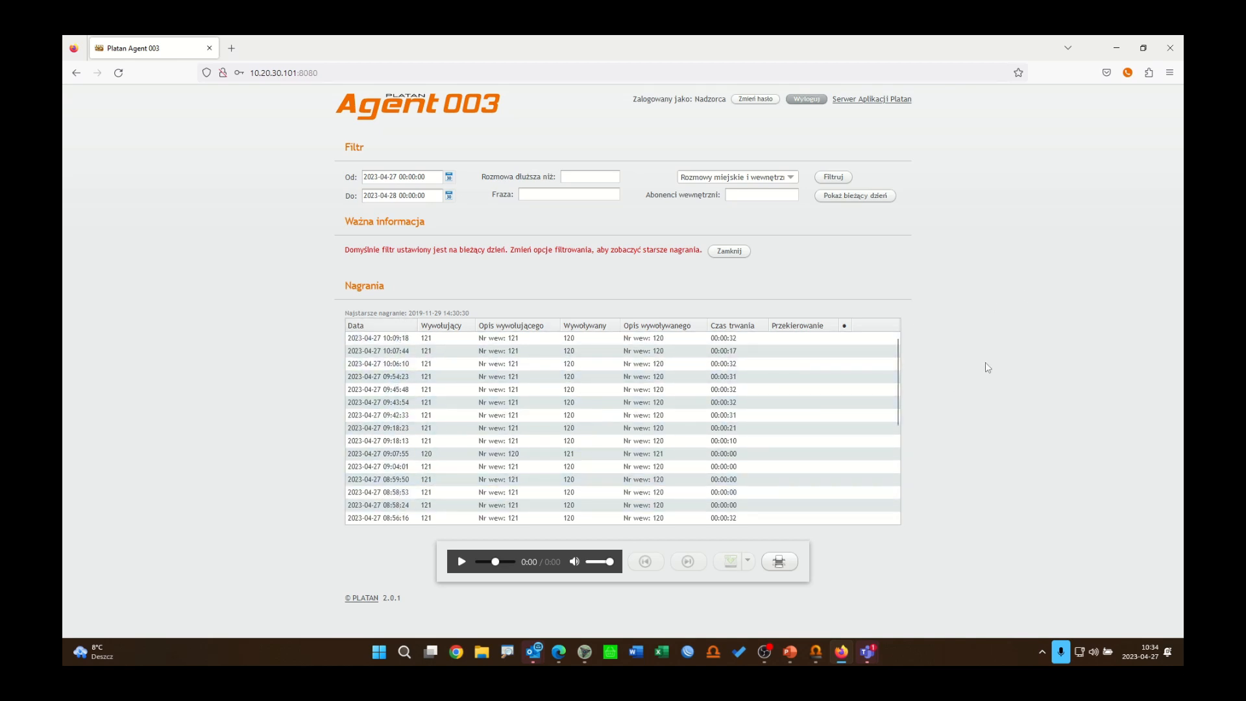
scroll(897, 401, down, 1)
drag(897, 400, 904, 370)
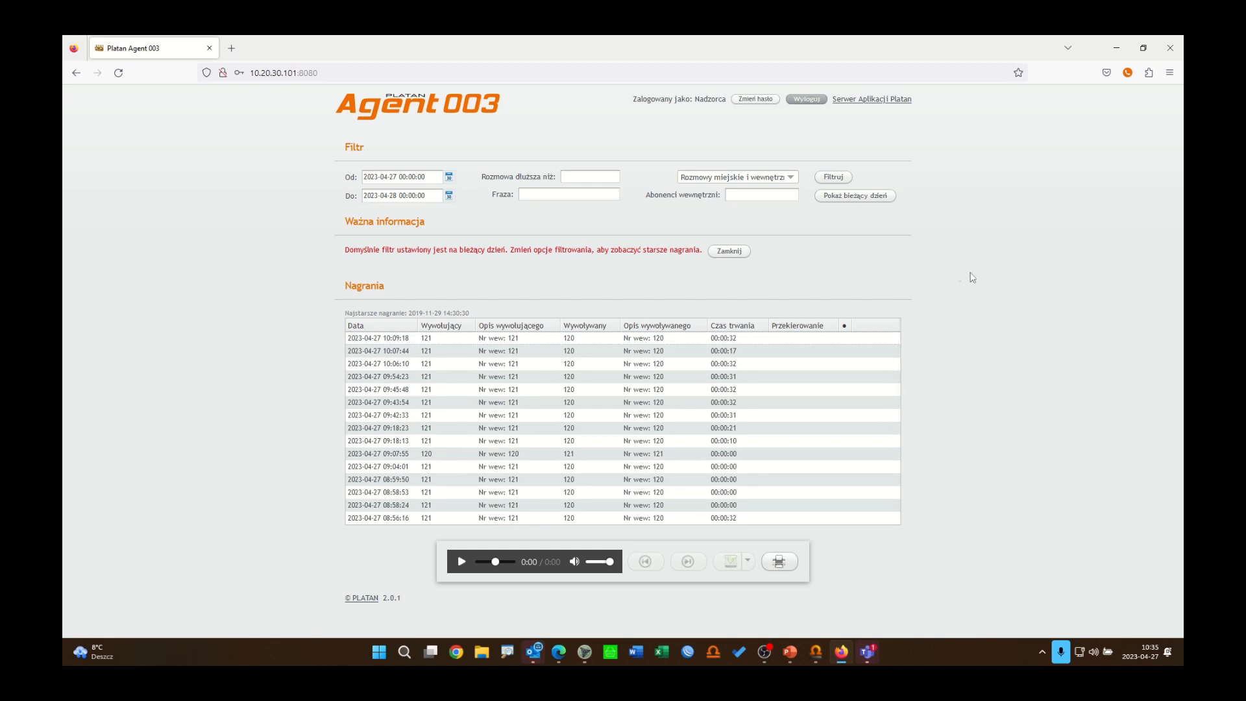
click(771, 344)
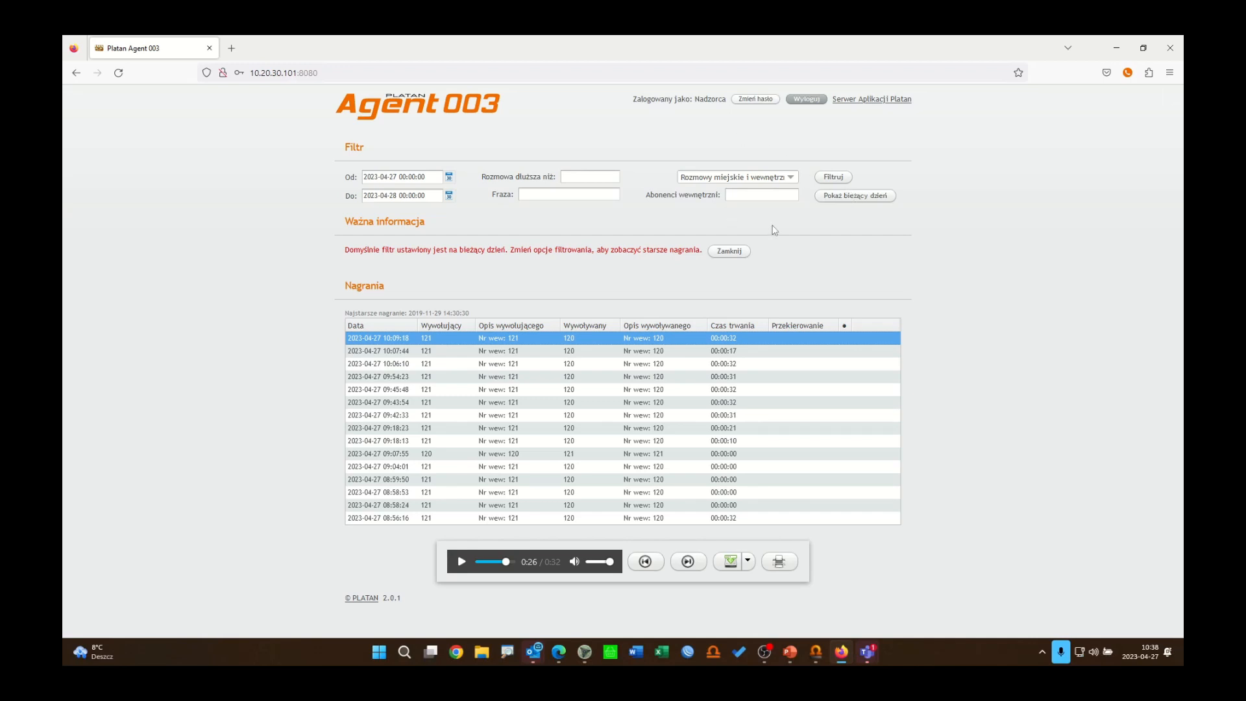
Step: Filter the recordings by internal subscriber 107 (Konsultant 1)
click(746, 198)
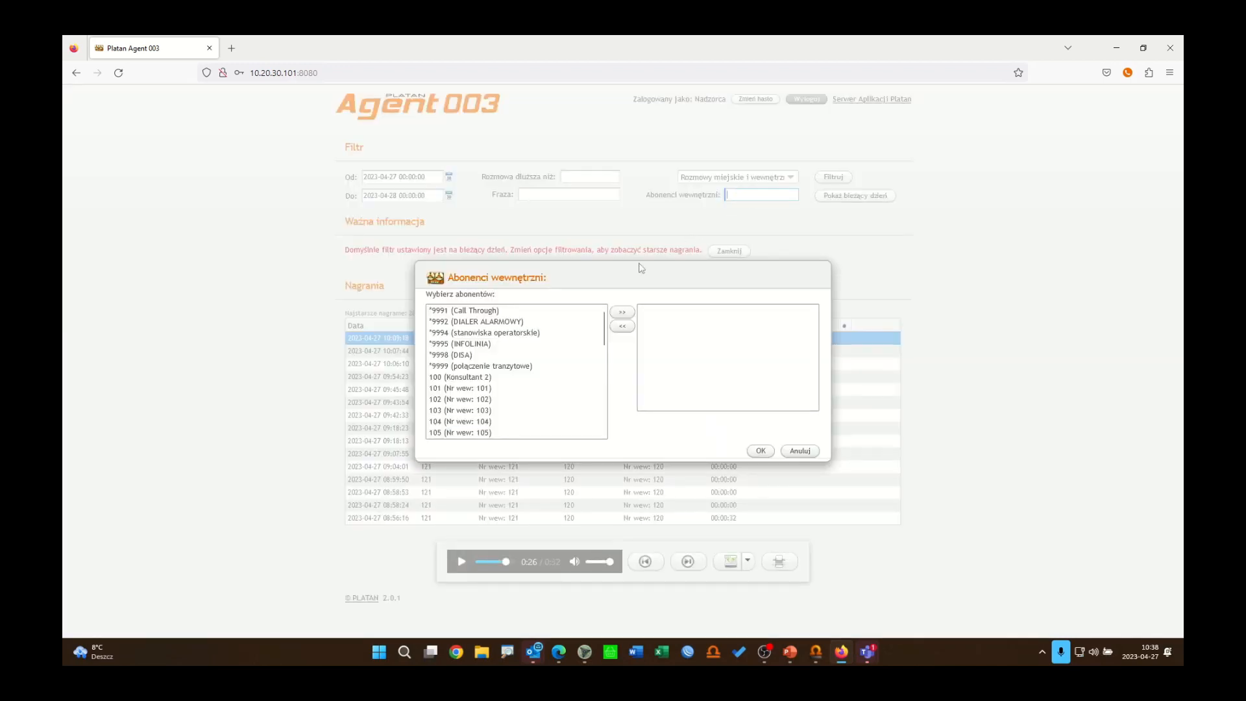
drag(604, 336, 602, 352)
click(470, 418)
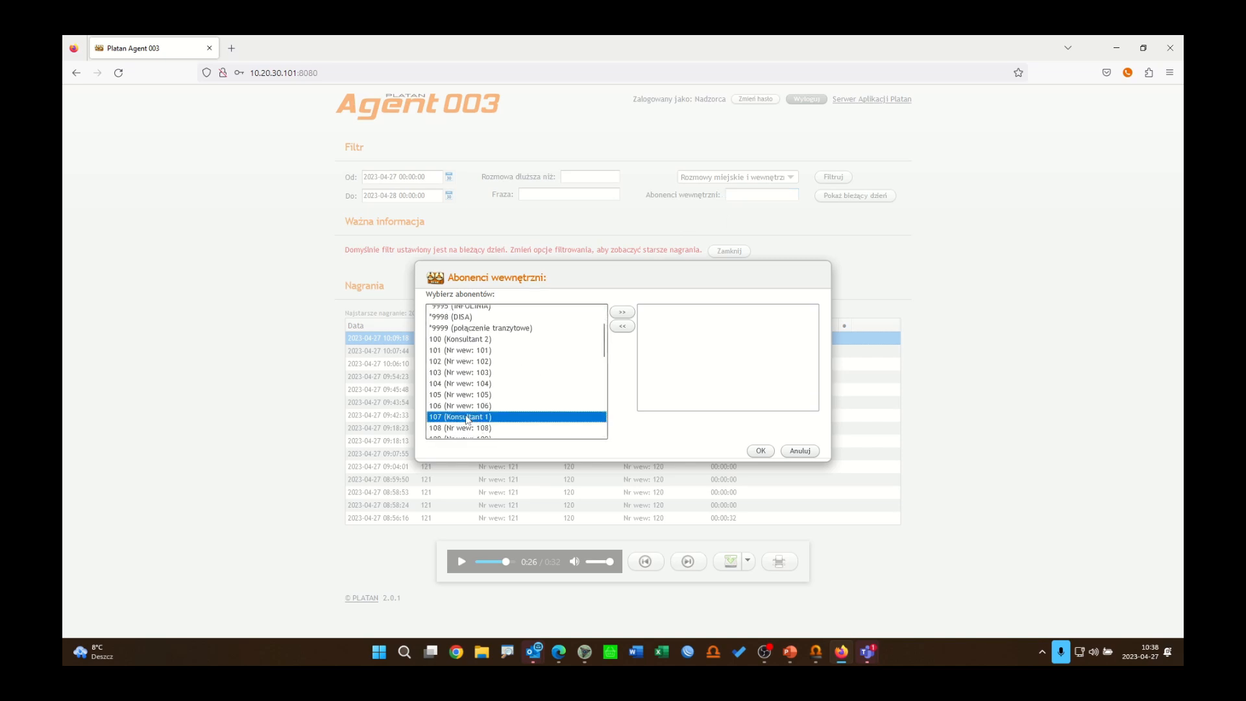
click(622, 312)
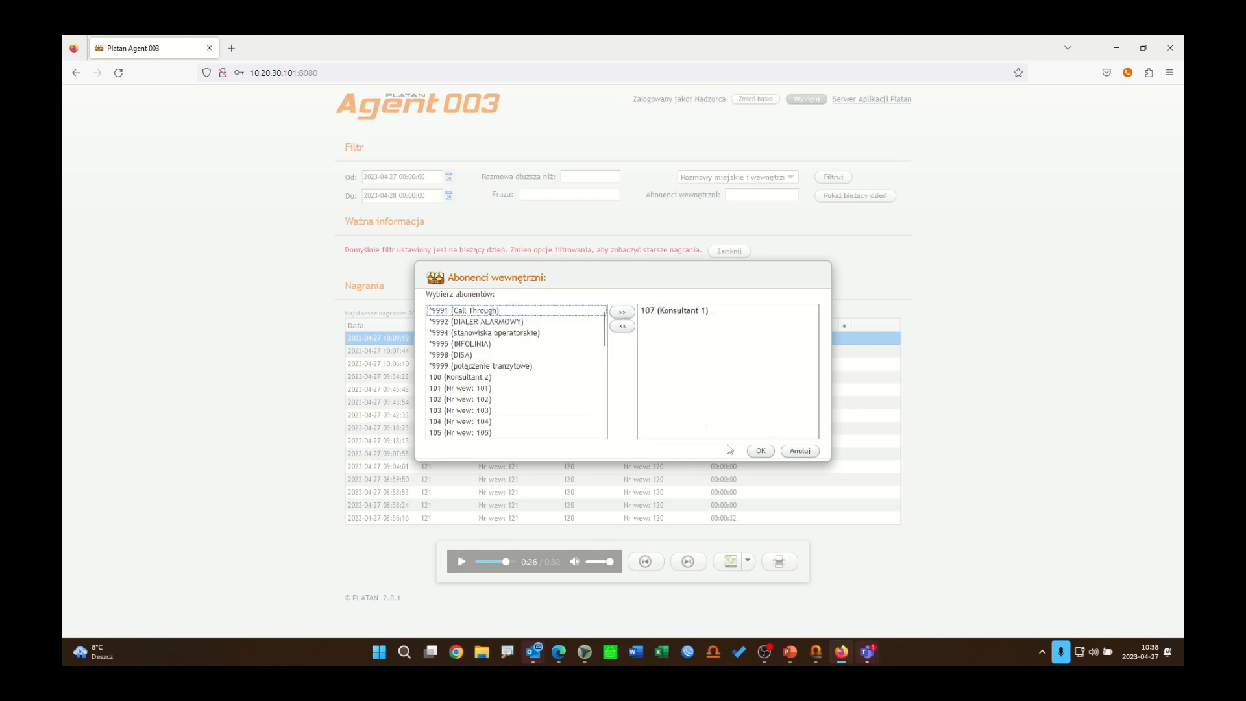
click(760, 451)
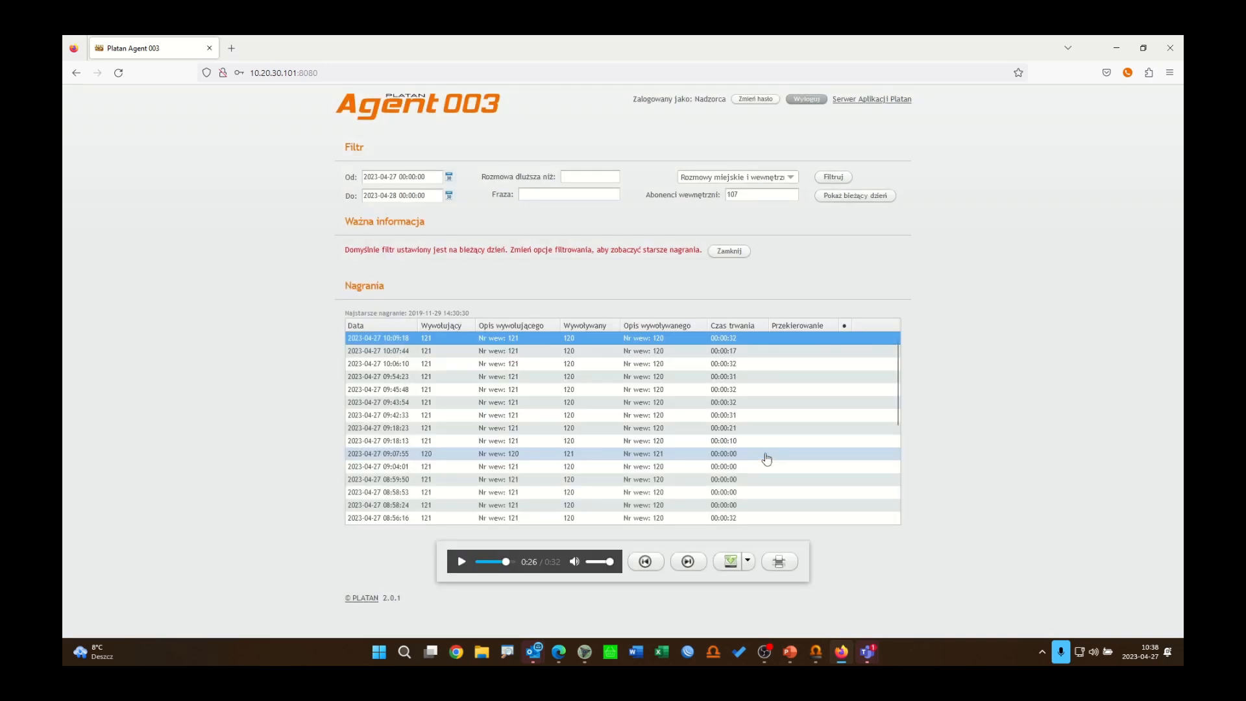
click(845, 178)
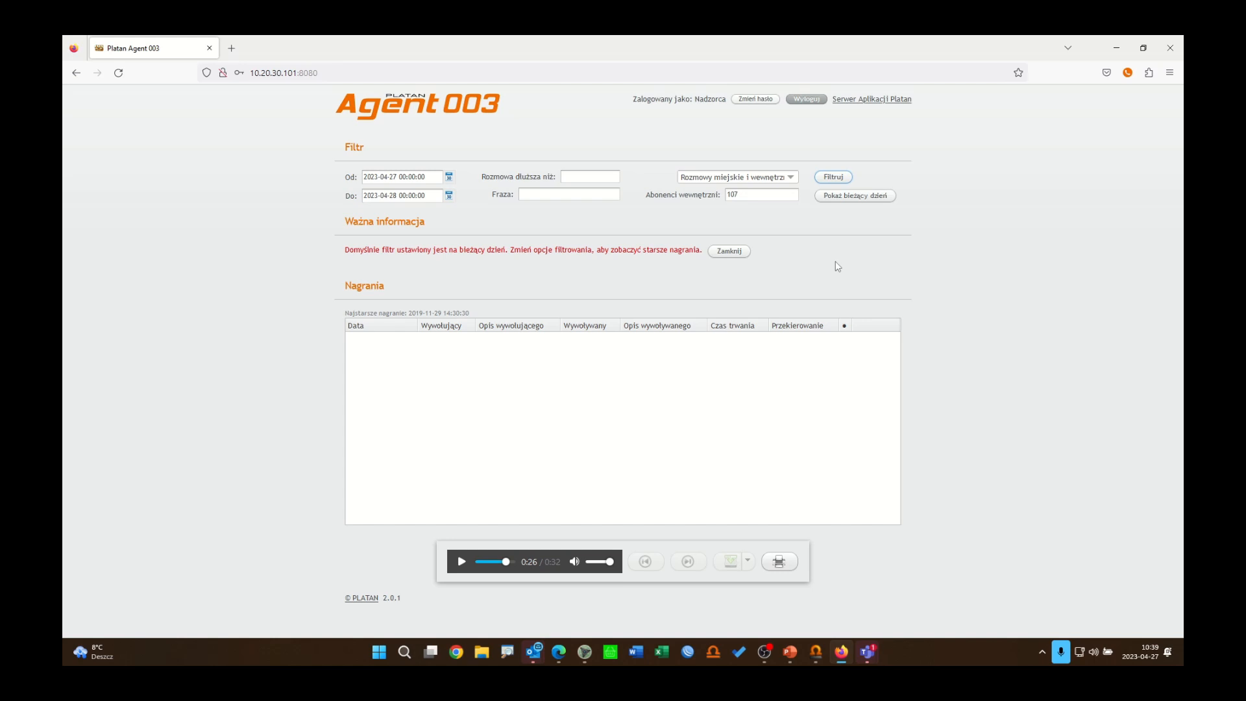
Step: Select the filtered call recording for extension 107 and play it back, then pause it
click(763, 103)
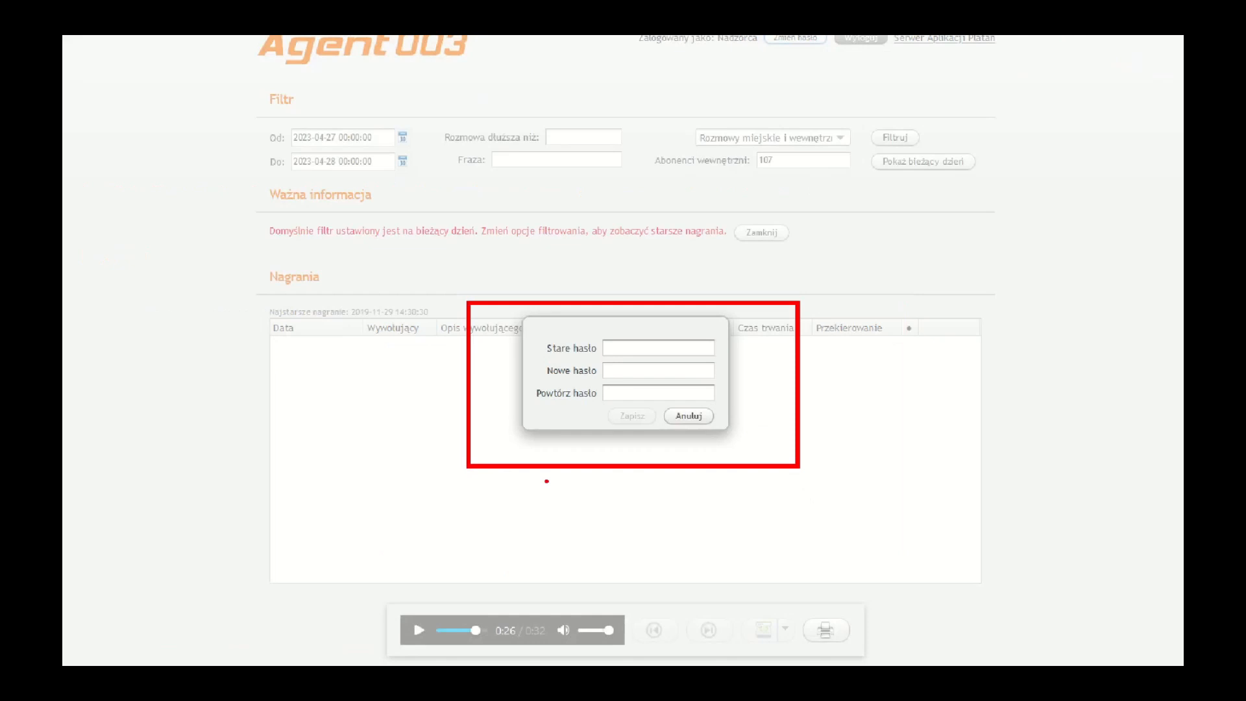
click(686, 418)
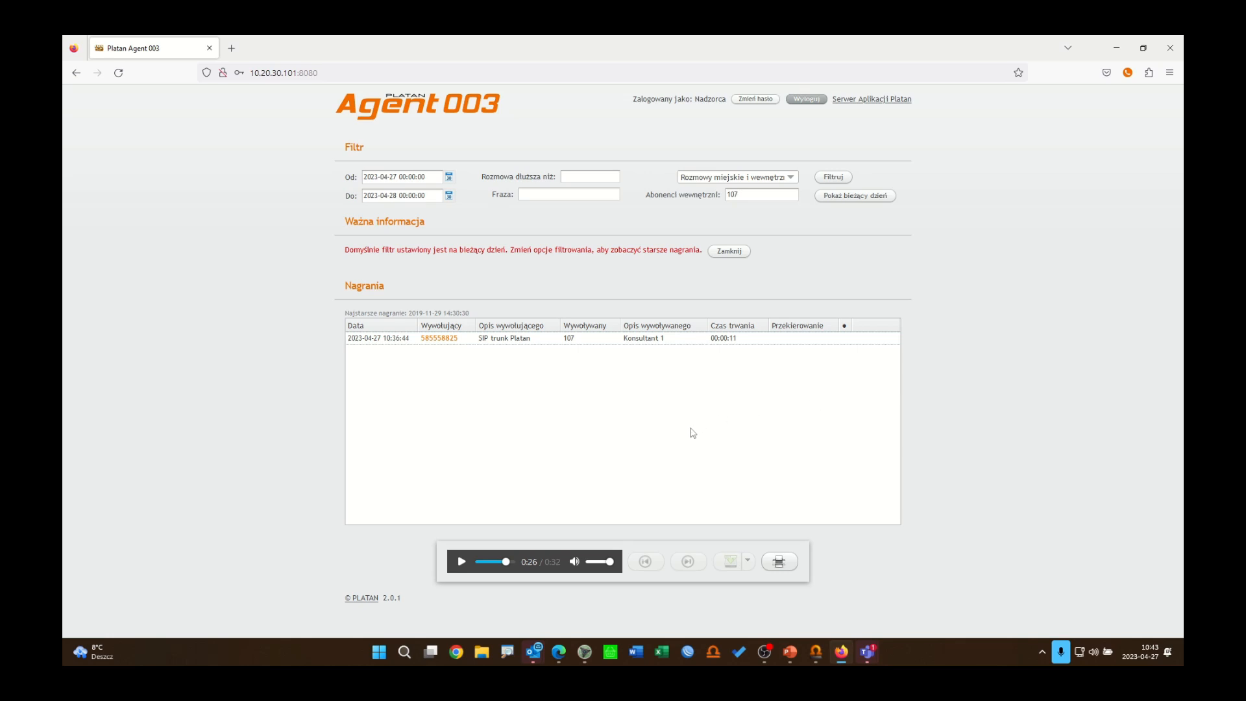
click(529, 343)
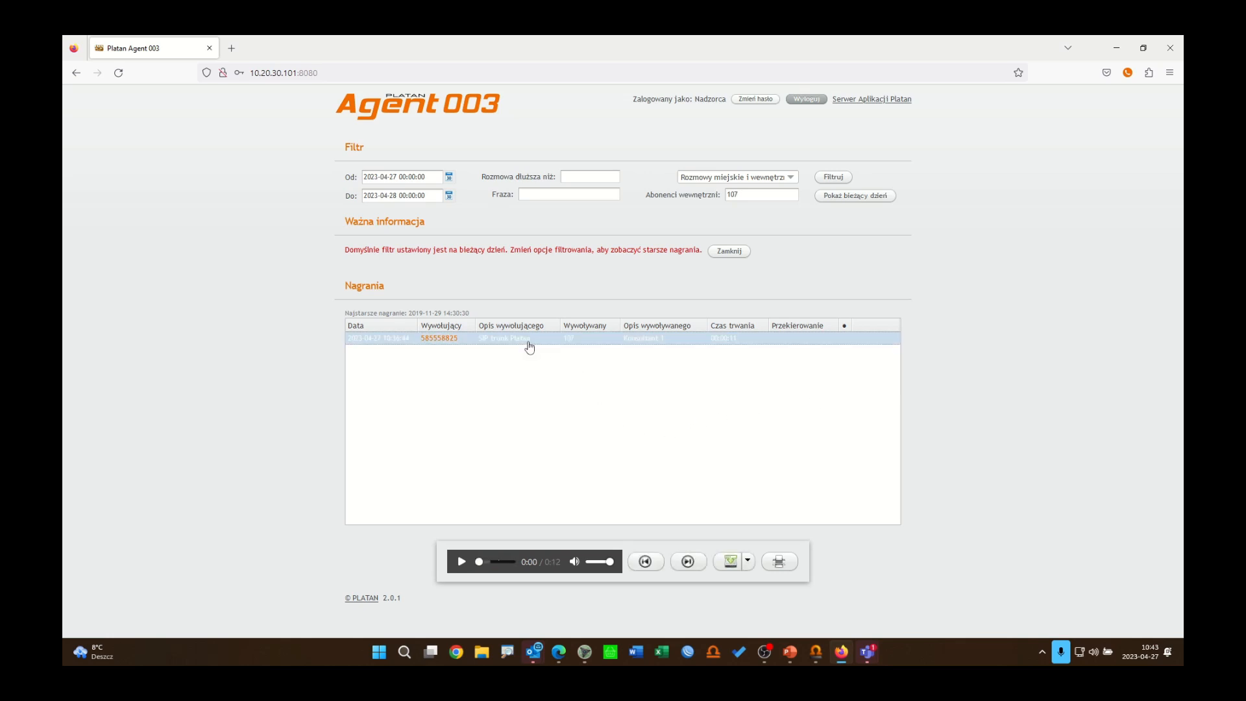
click(462, 563)
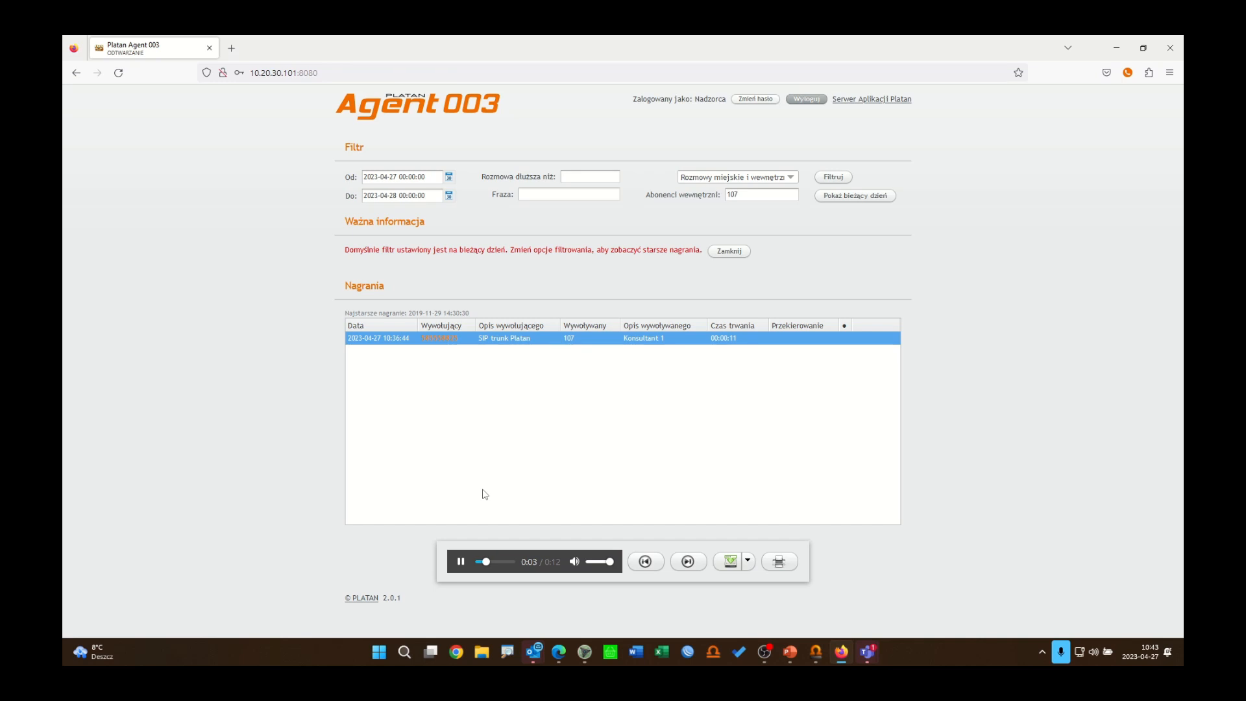
click(461, 562)
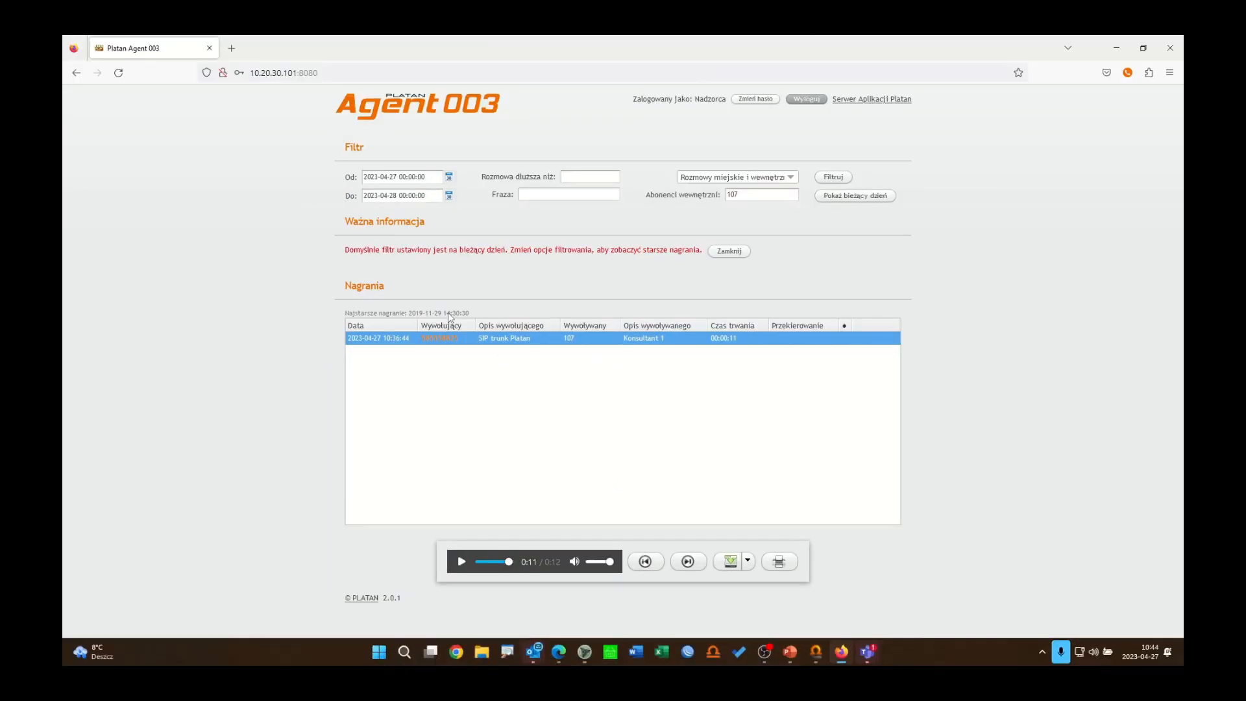
Step: Close the filter notice, remove extension 107 from the internal subscriber filter, and reapply the filter to list all recordings
click(727, 350)
click(738, 252)
click(772, 195)
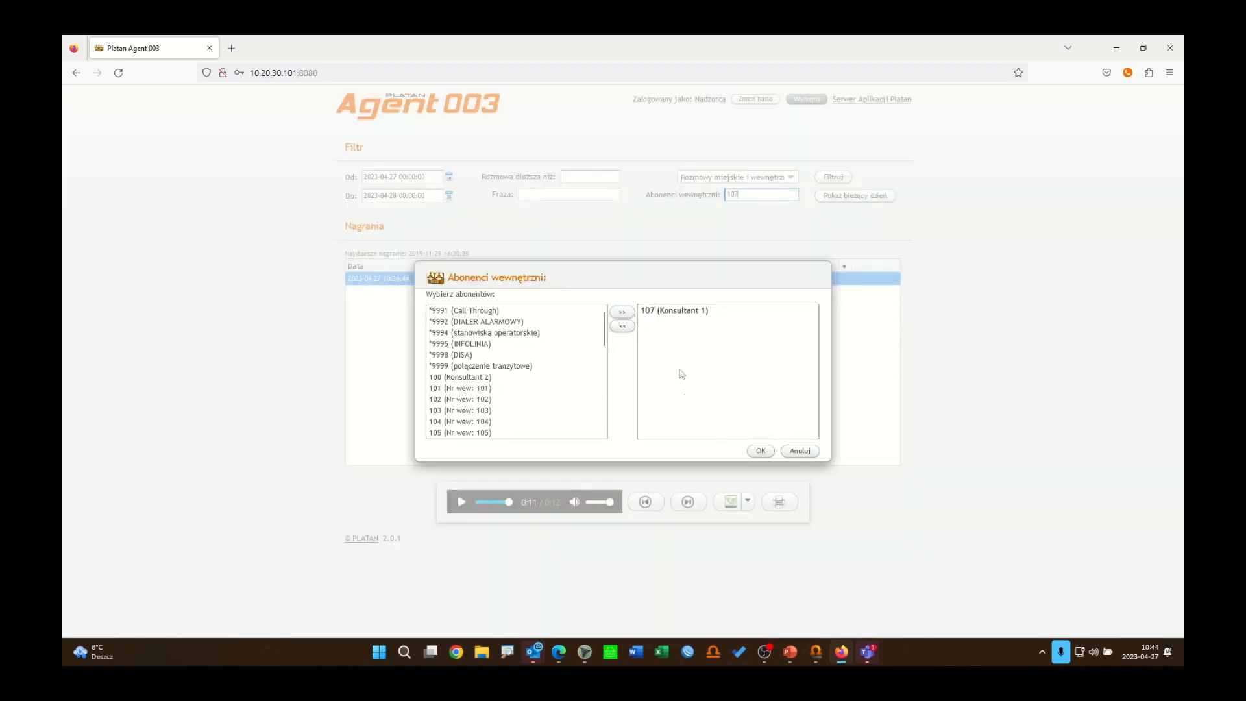
click(669, 310)
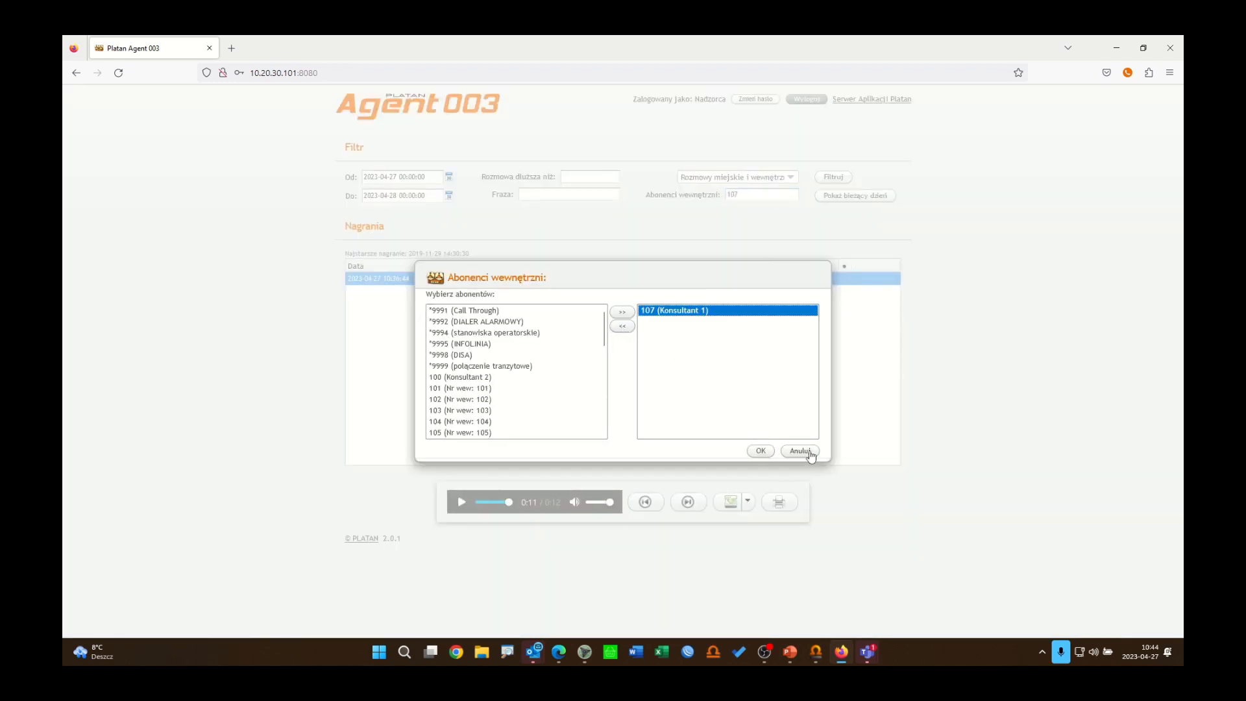
click(760, 451)
click(761, 194)
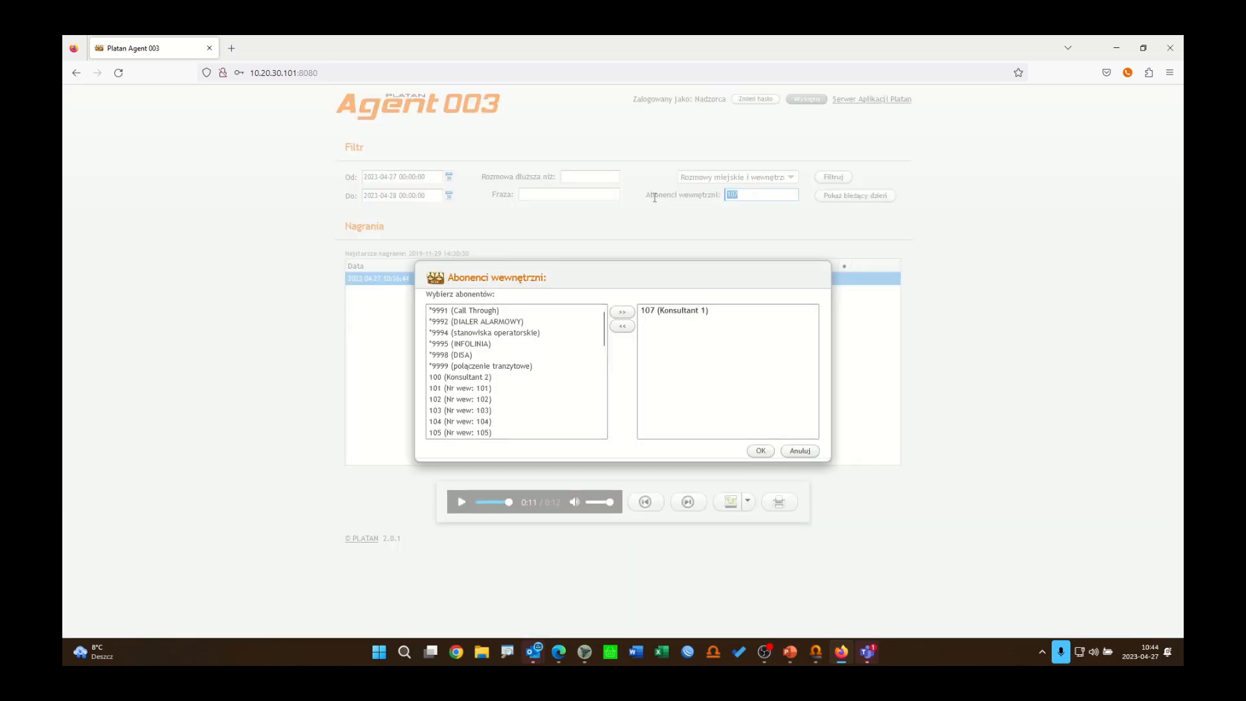
click(668, 311)
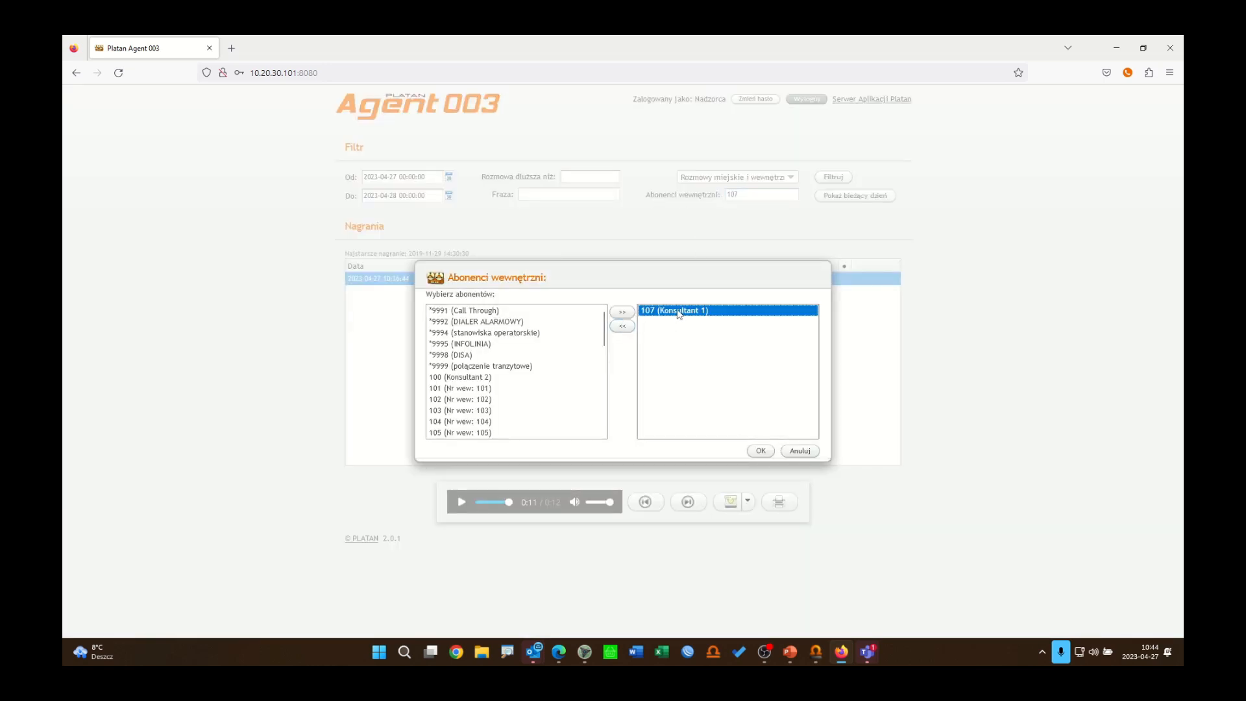
click(622, 326)
click(760, 451)
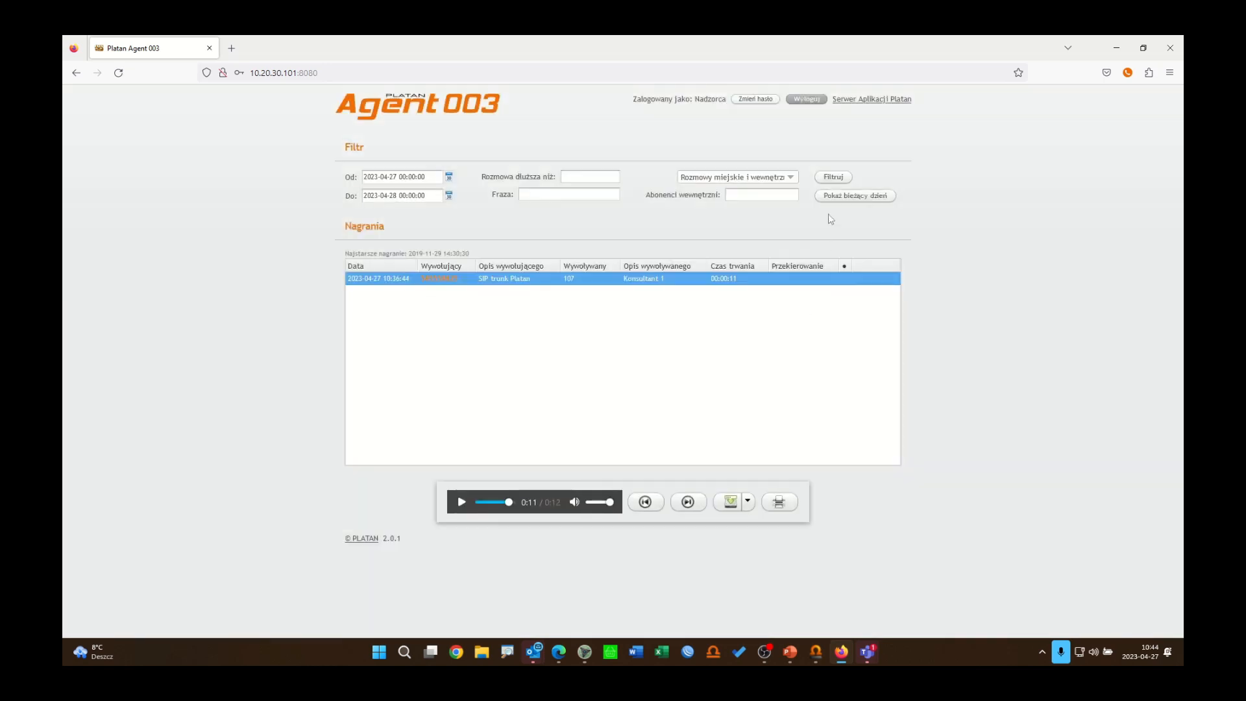
click(835, 178)
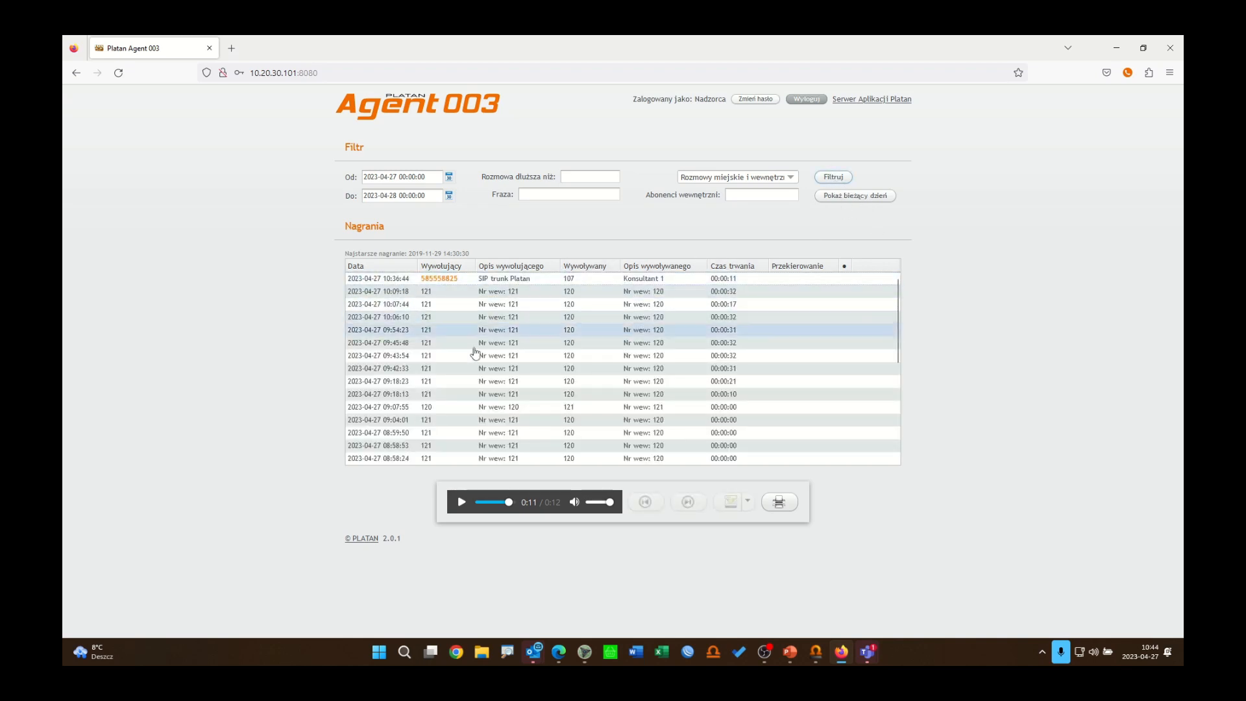
scroll(899, 345, down, 1)
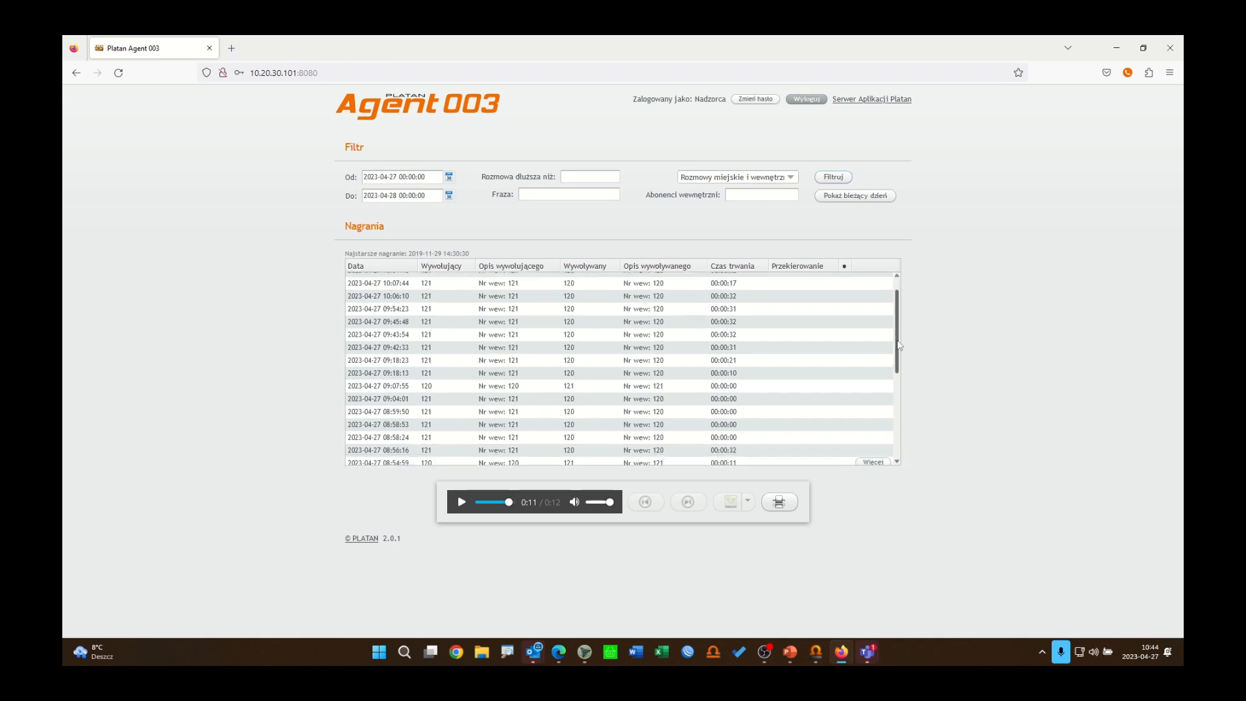
drag(898, 341, 901, 372)
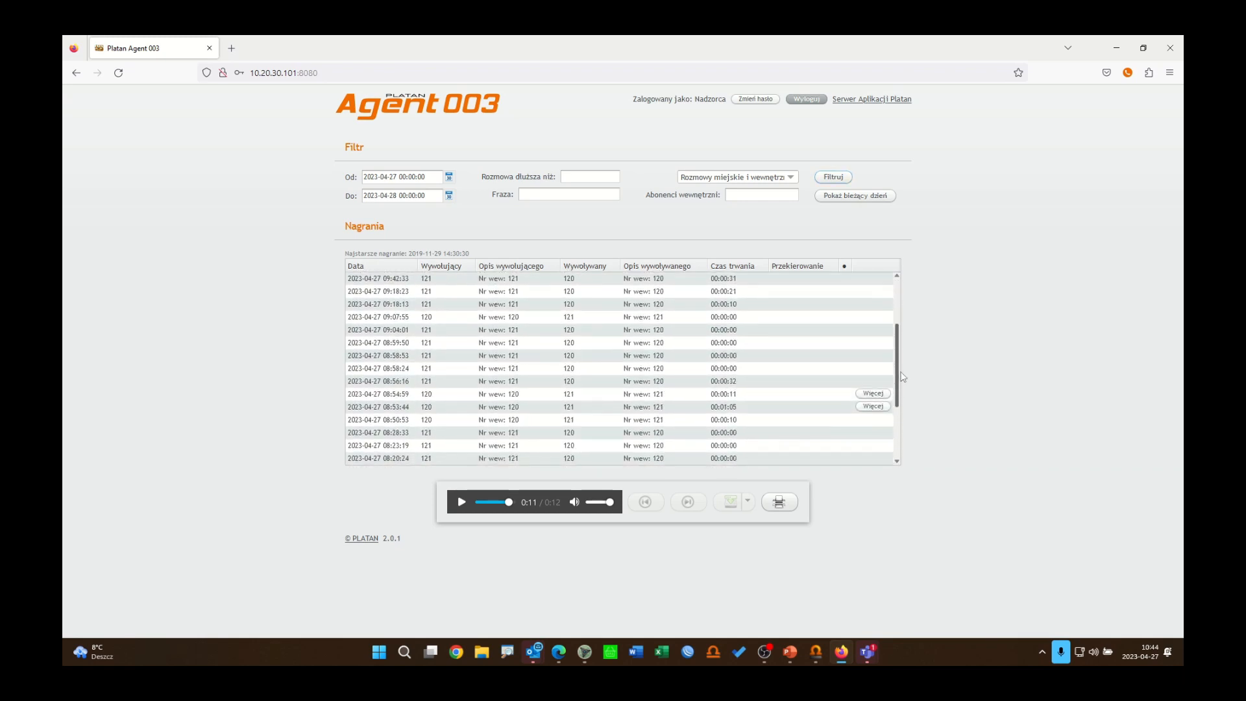
click(880, 407)
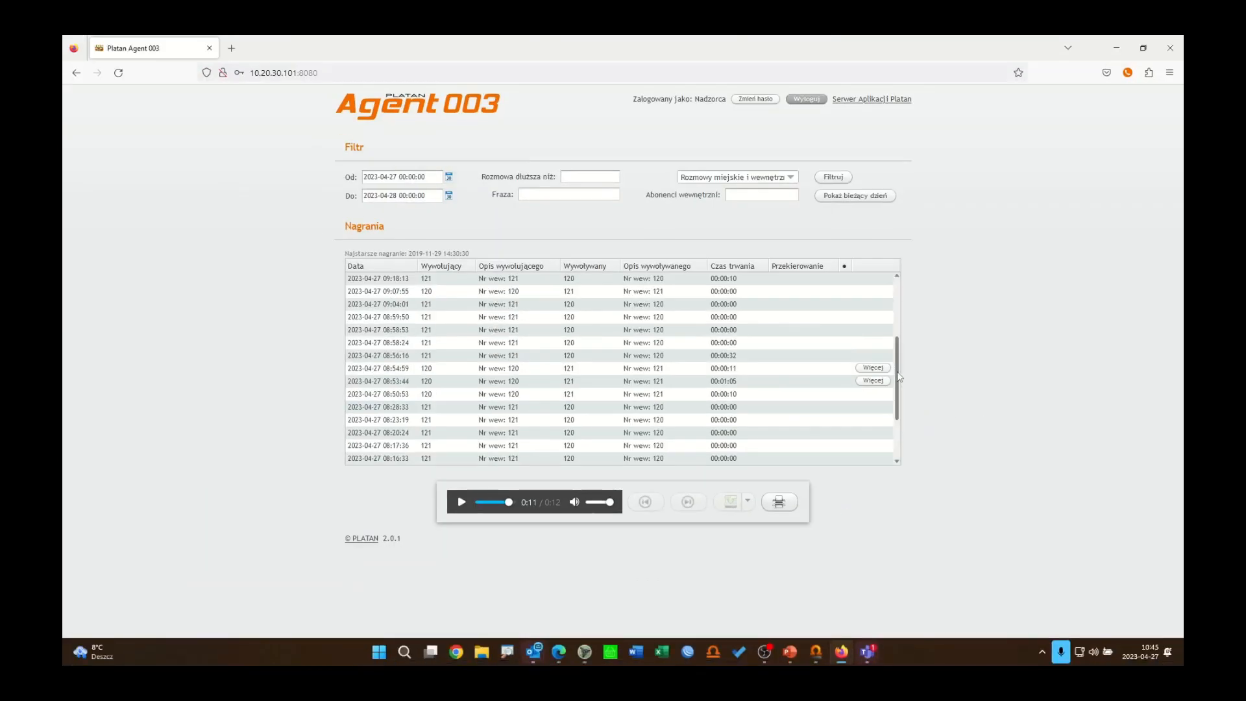
click(847, 375)
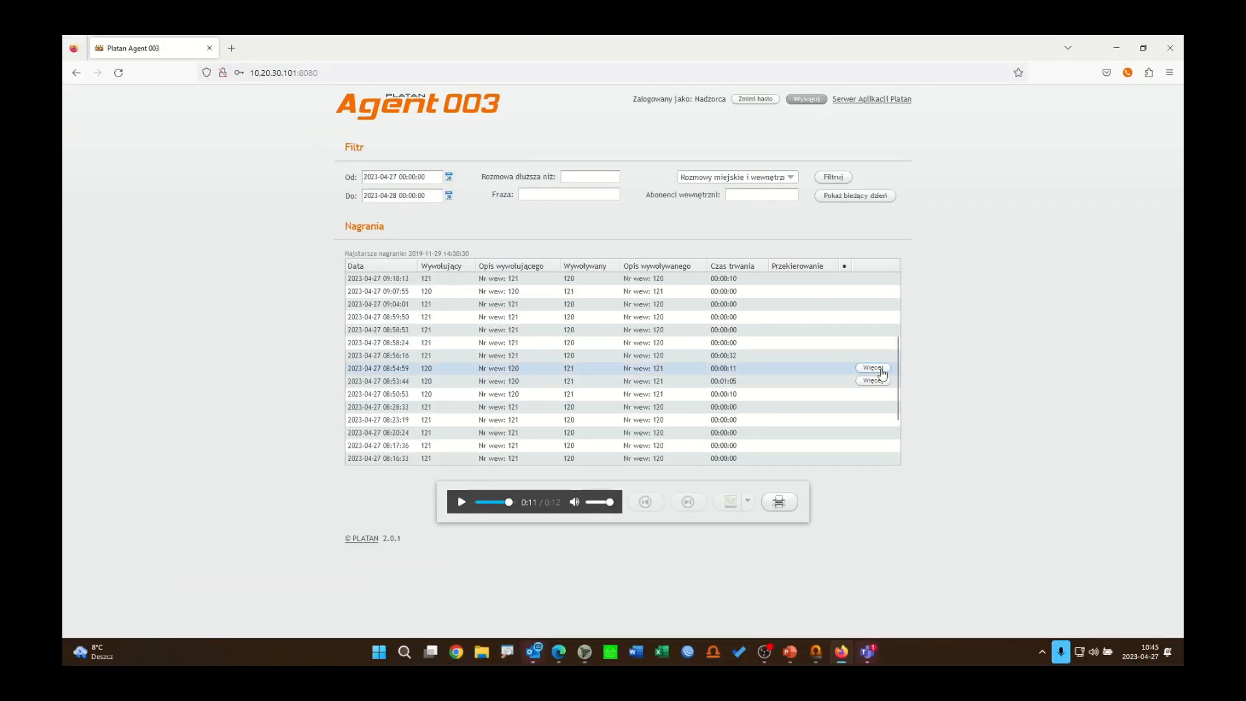
click(881, 369)
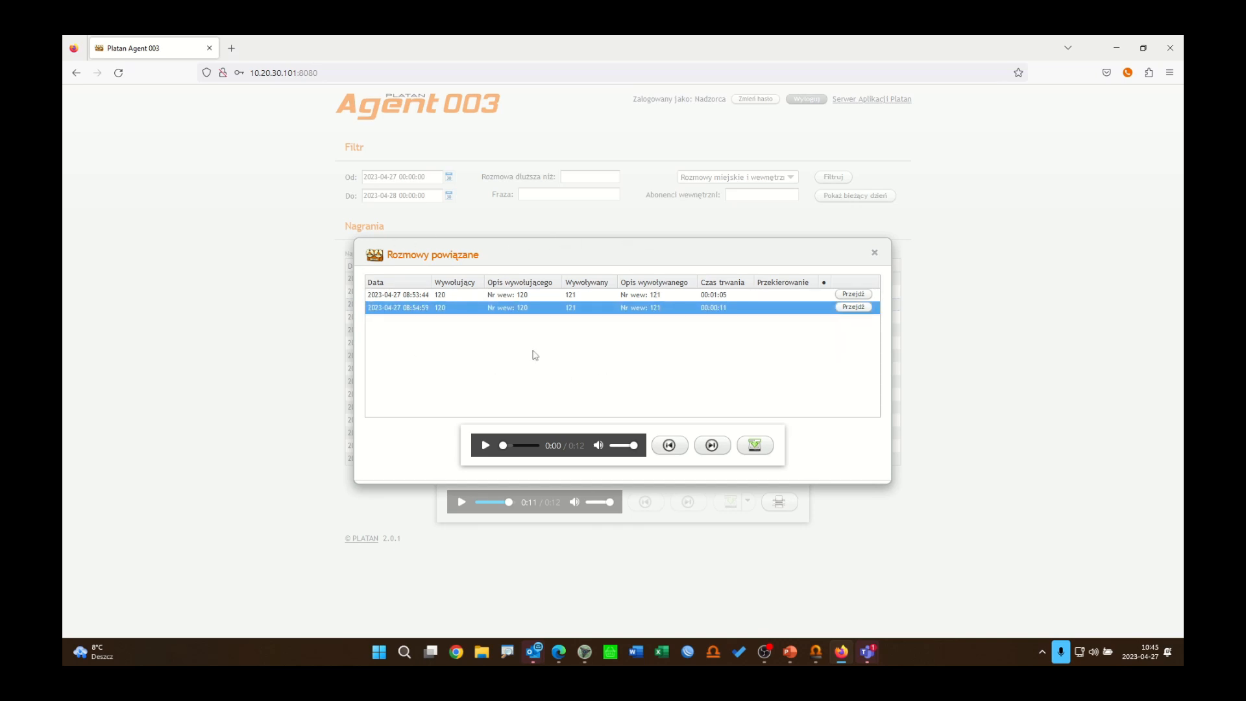
click(874, 252)
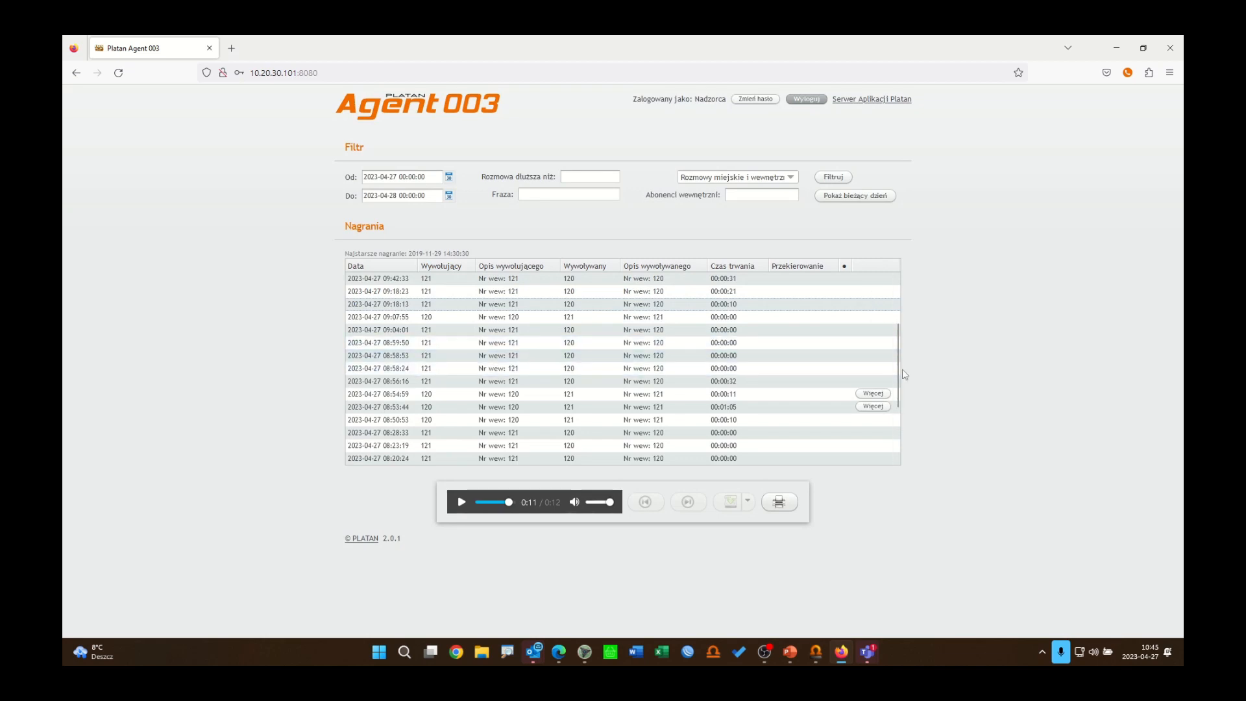
Step: Set the filter's start date to 2022-04-01 and apply the filter
click(449, 178)
click(452, 196)
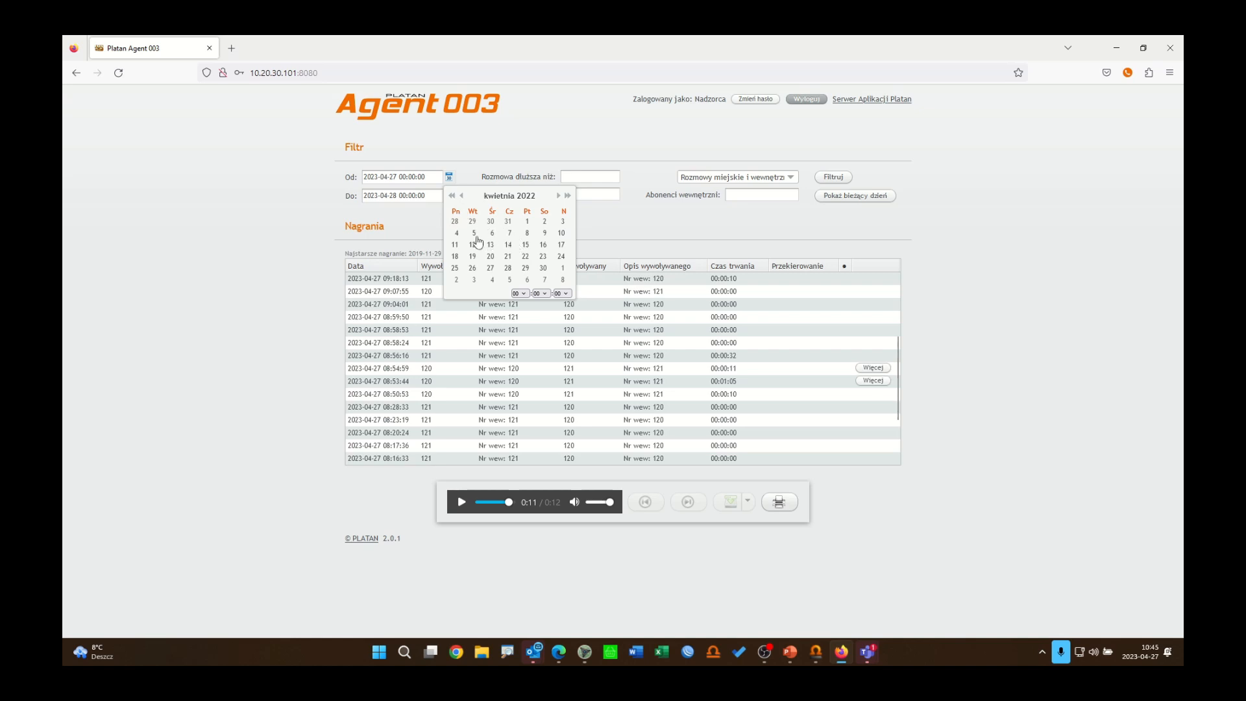
click(527, 222)
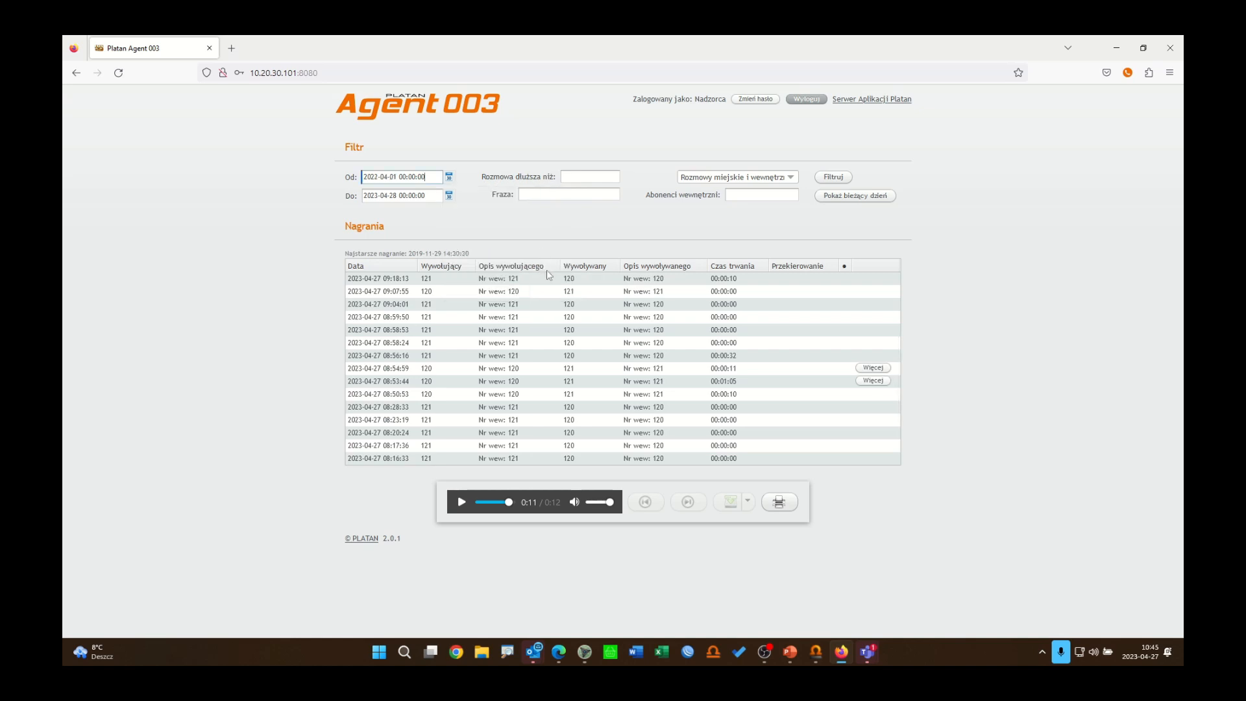
click(839, 178)
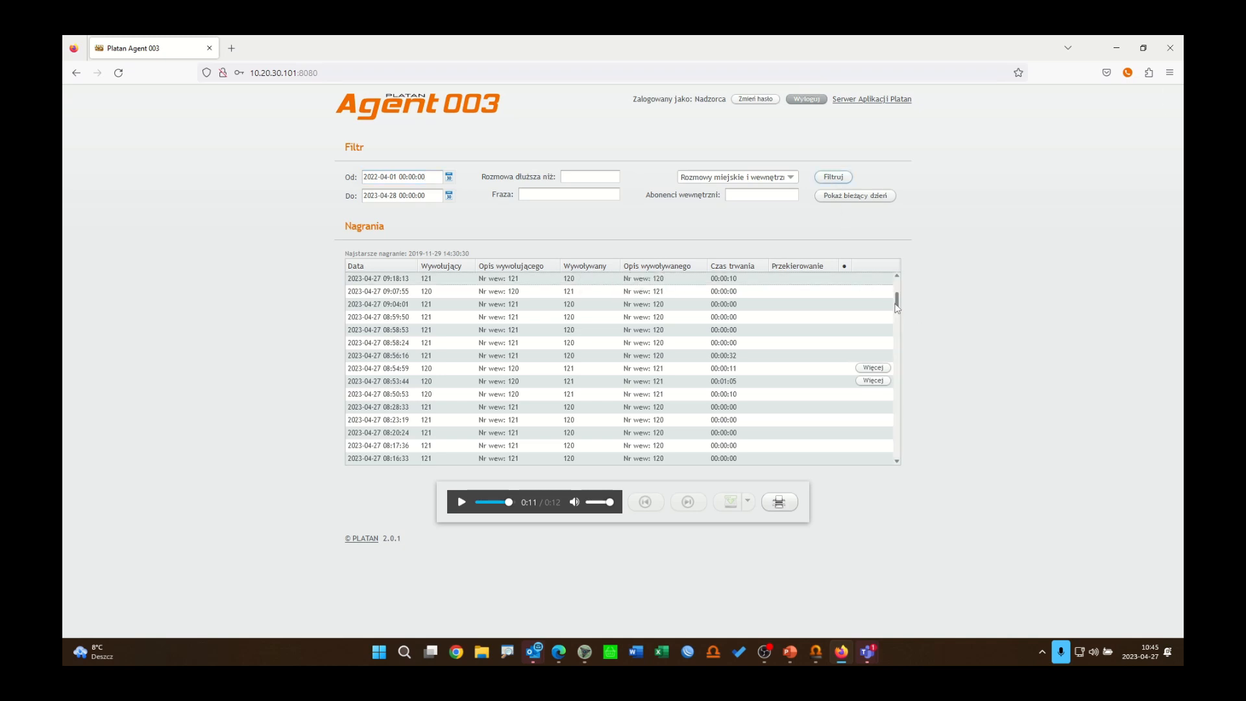
drag(898, 302, 901, 462)
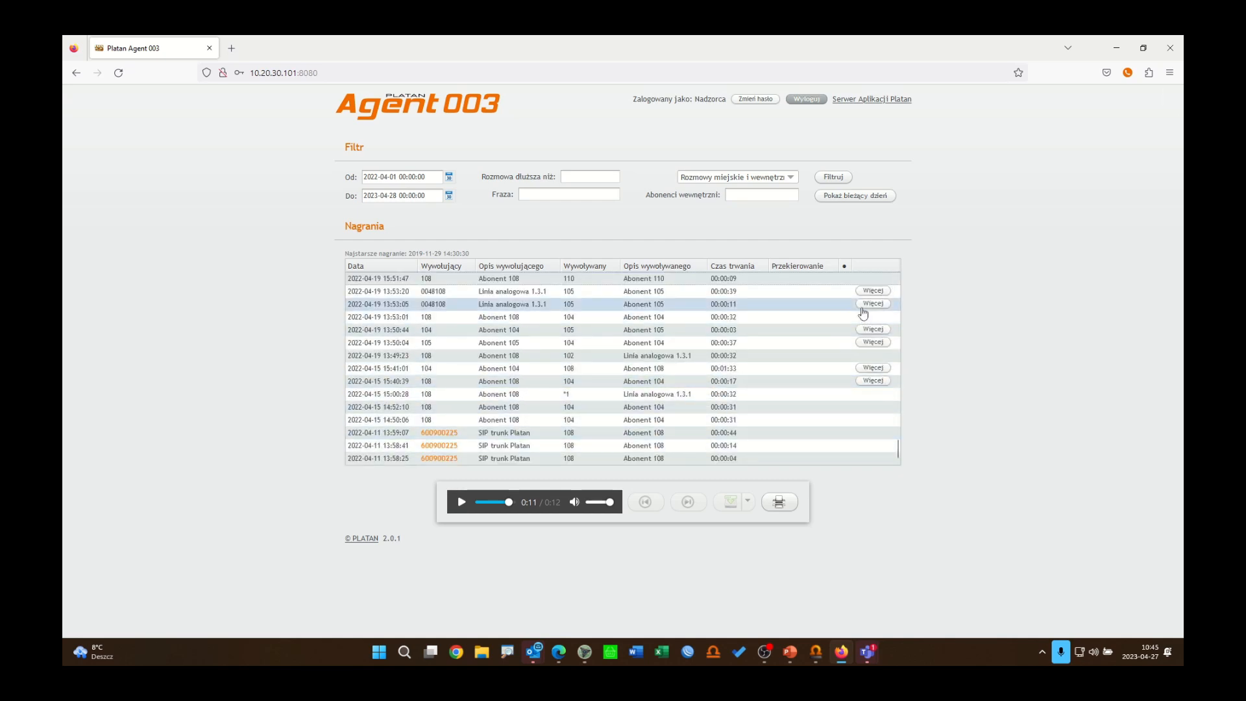
click(873, 304)
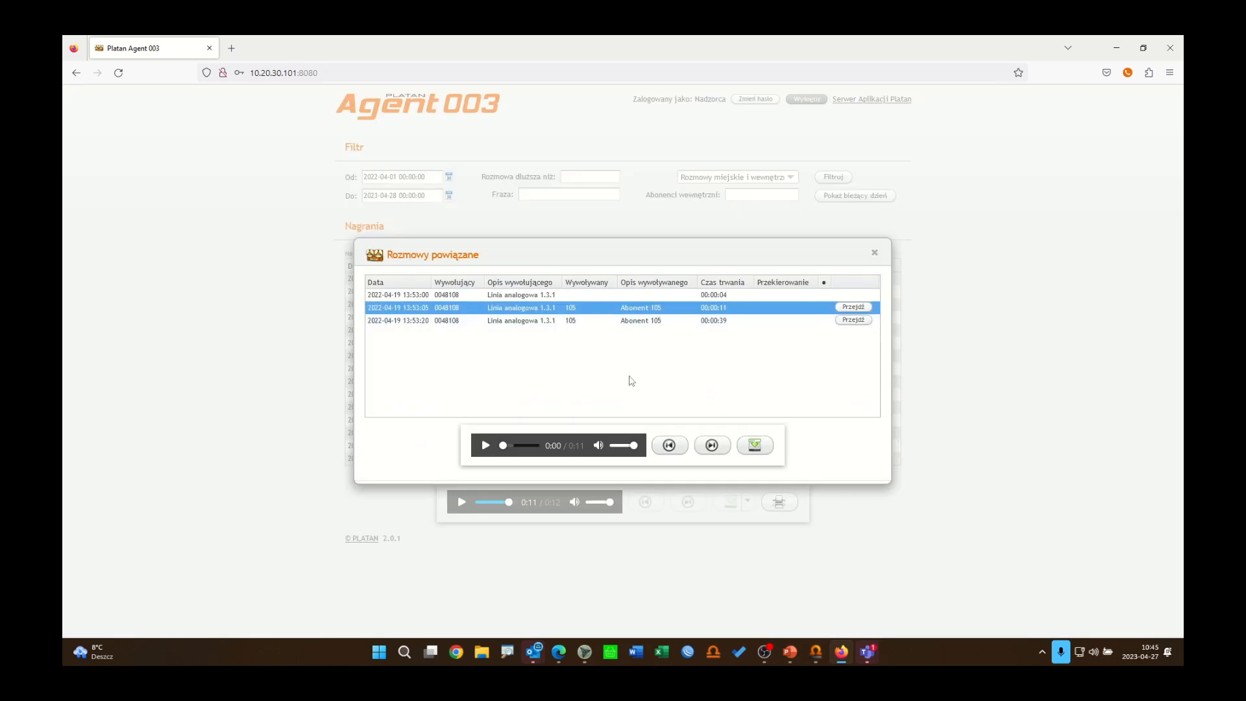
click(509, 298)
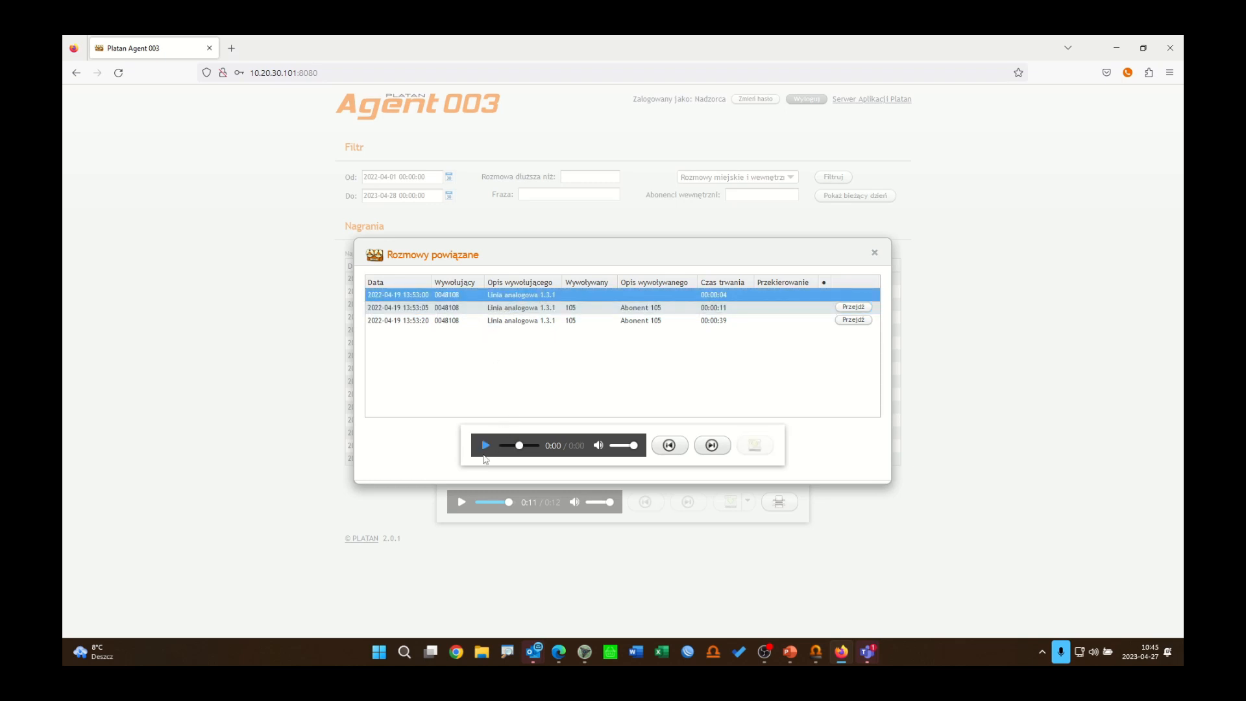
click(486, 447)
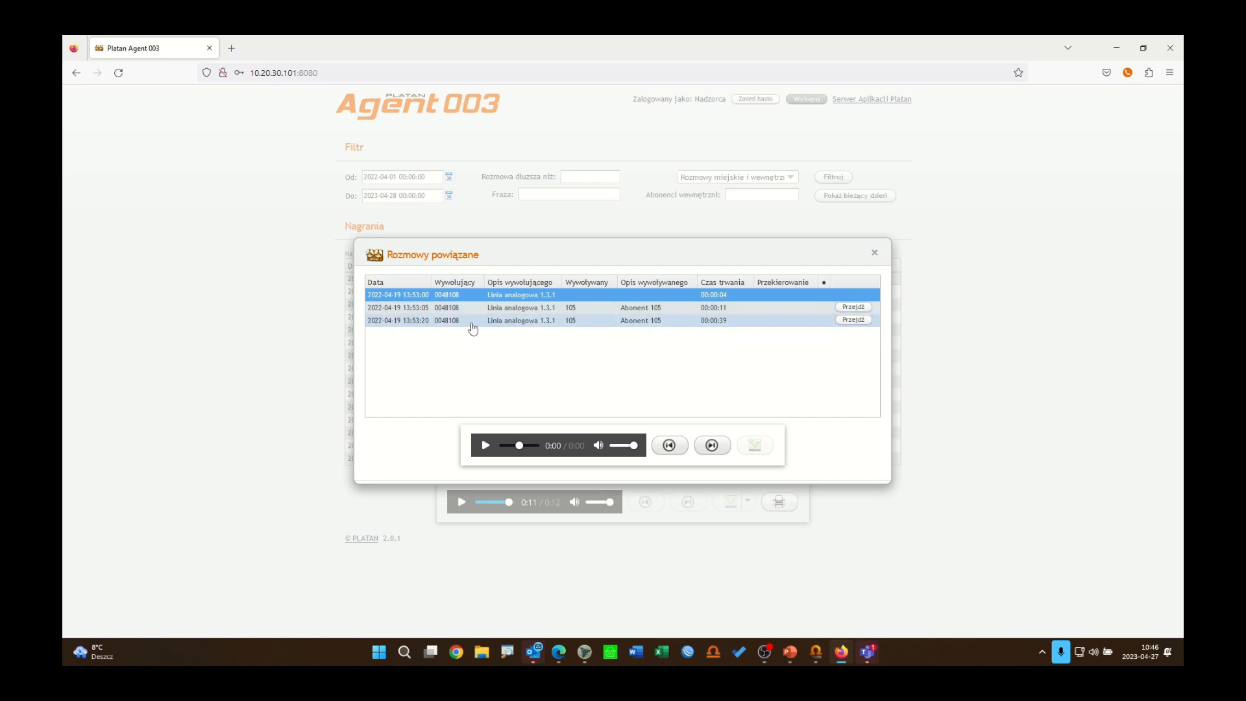
click(526, 310)
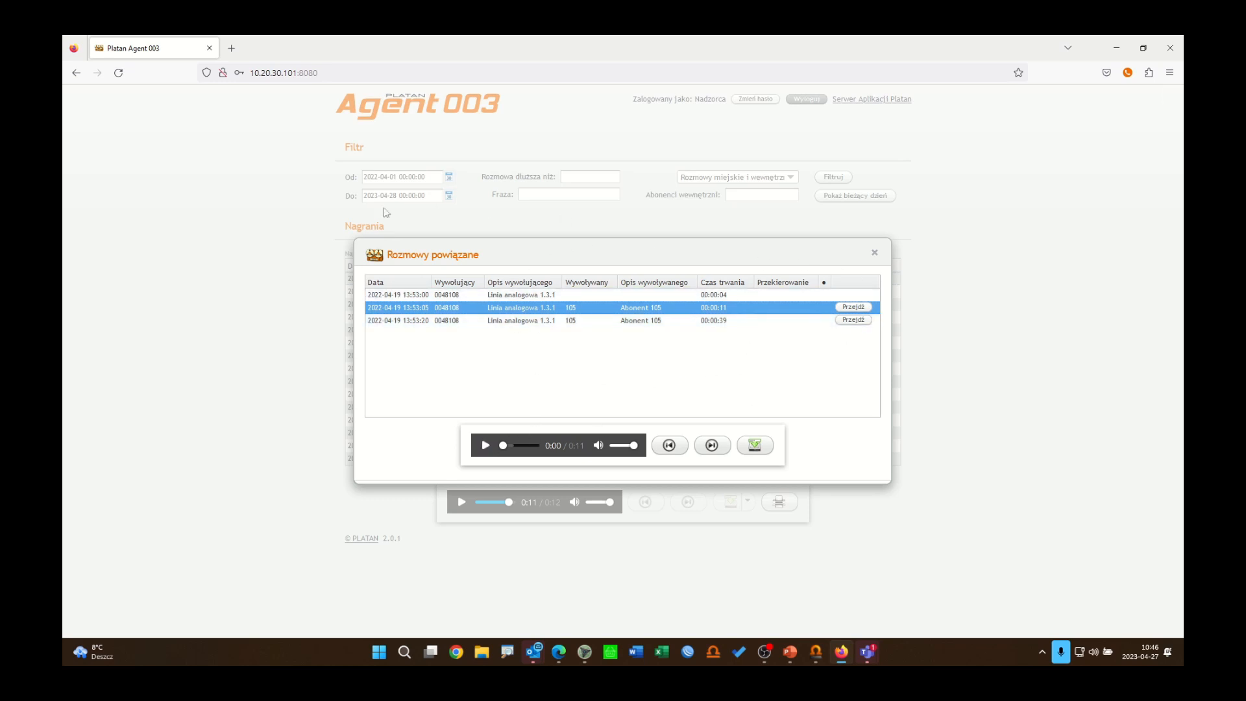
click(875, 254)
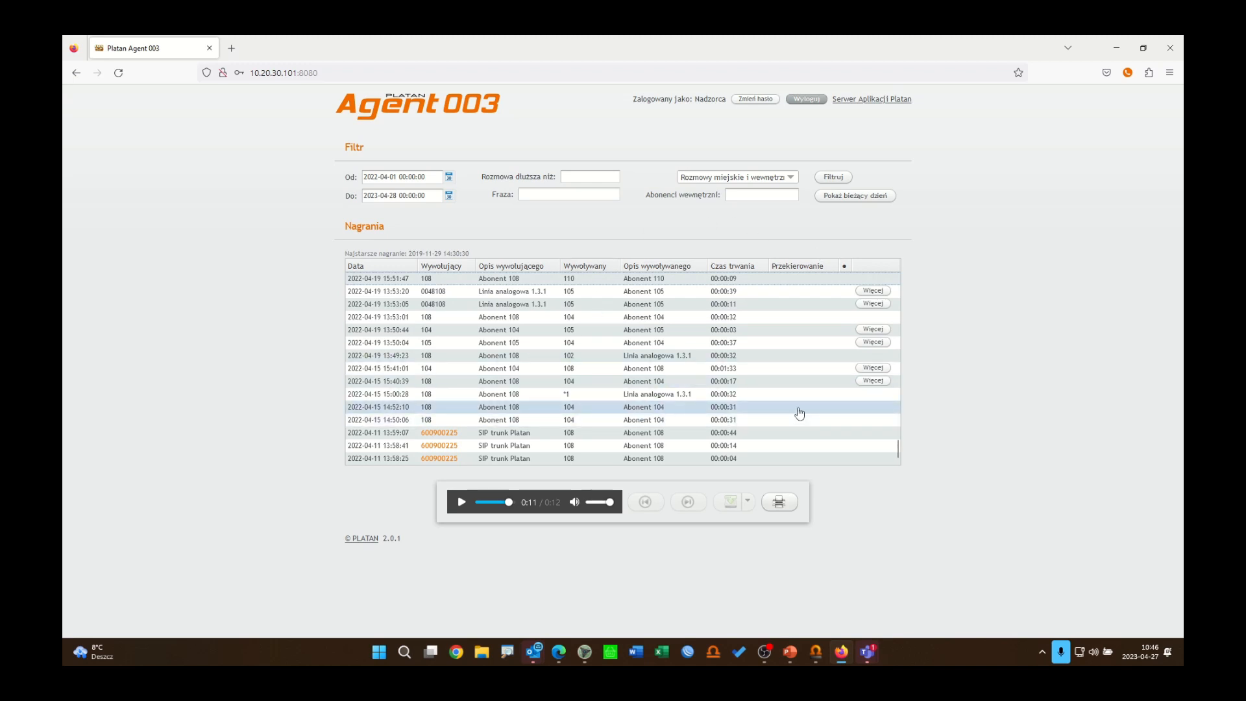
scroll(803, 396, up, 5)
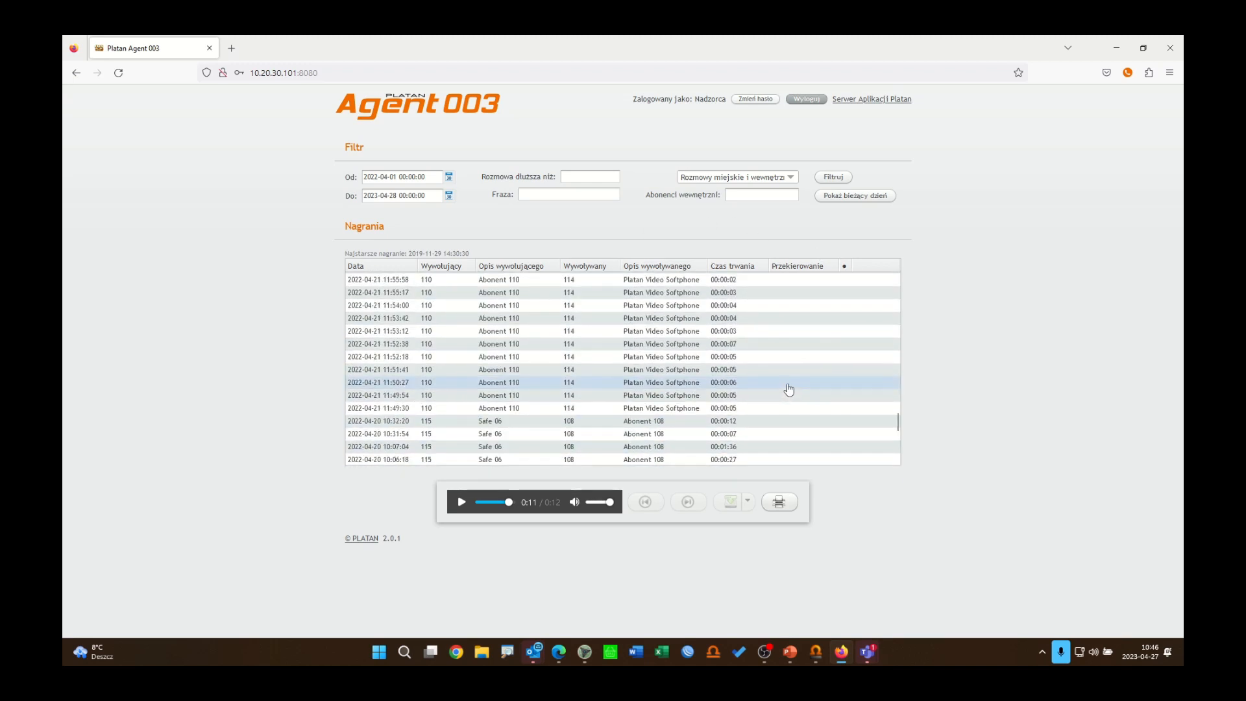
scroll(789, 390, up, 10)
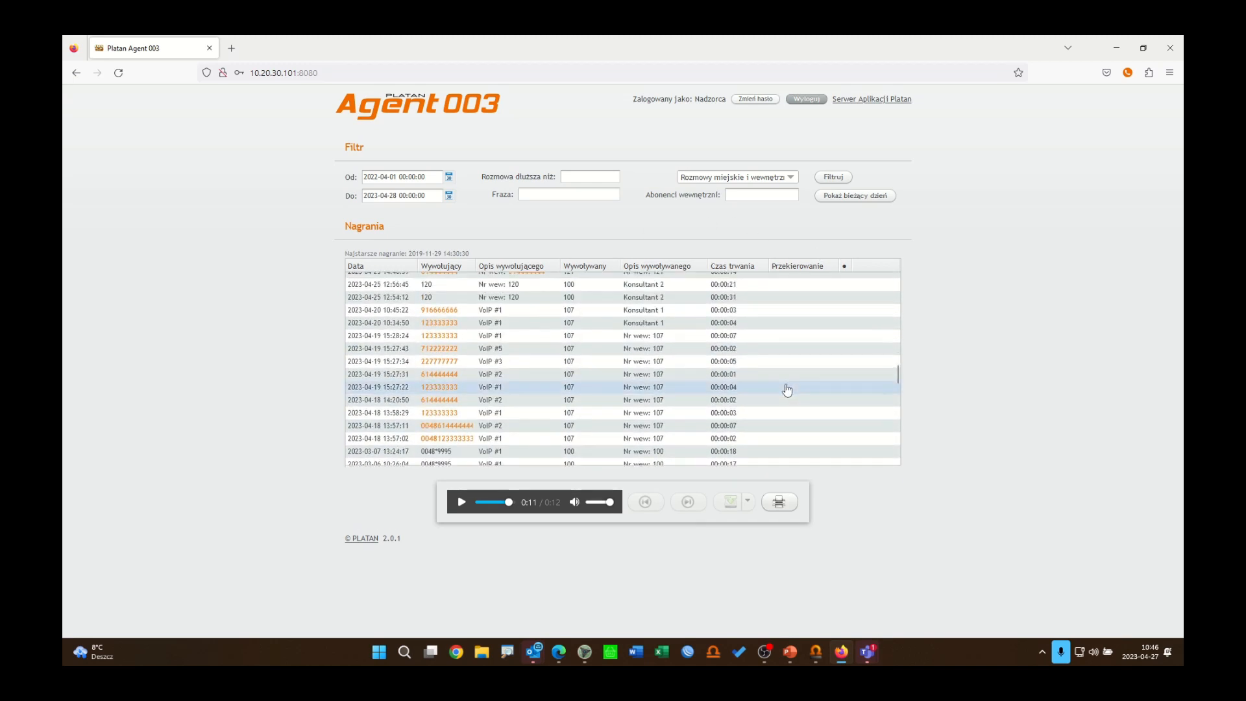
scroll(787, 390, up, 10)
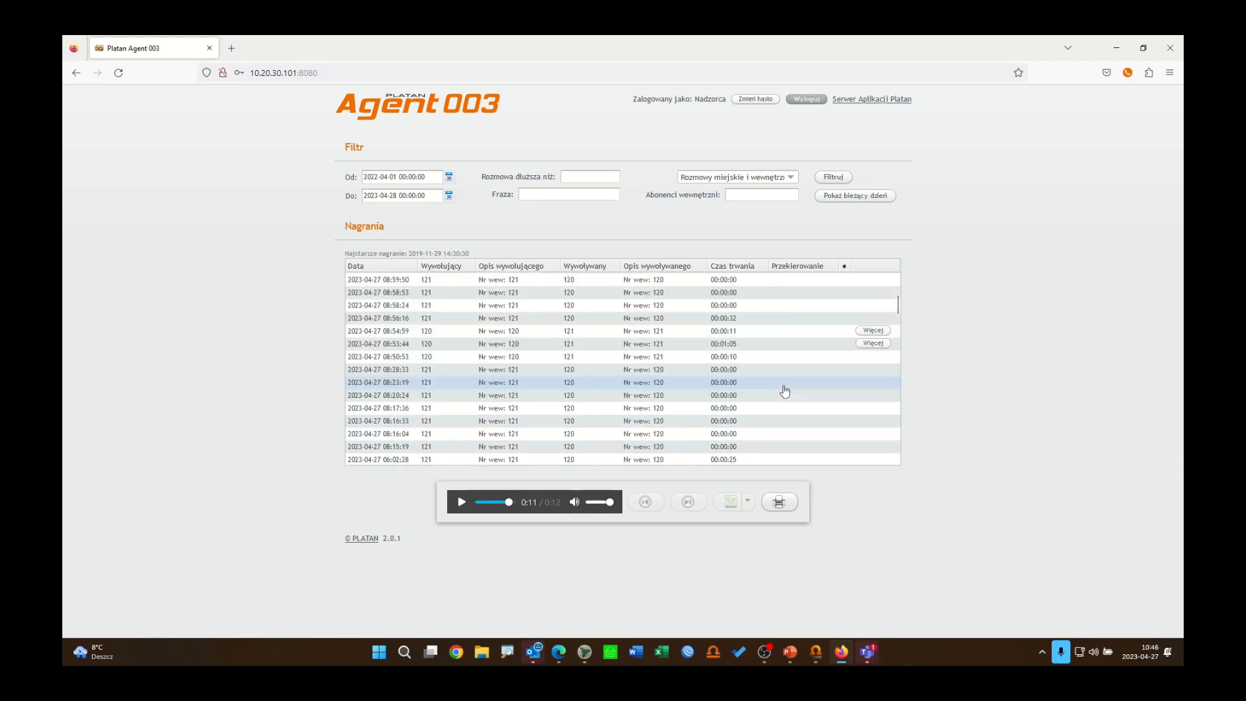
scroll(785, 392, up, 5)
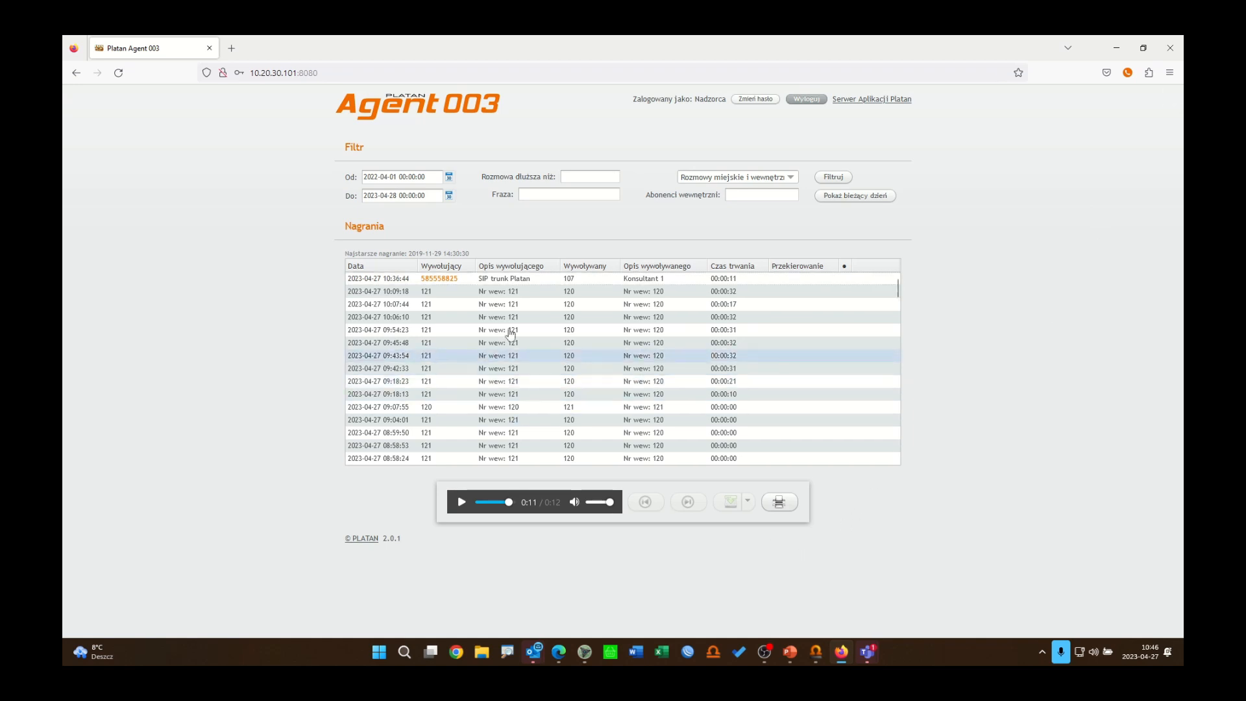
click(535, 284)
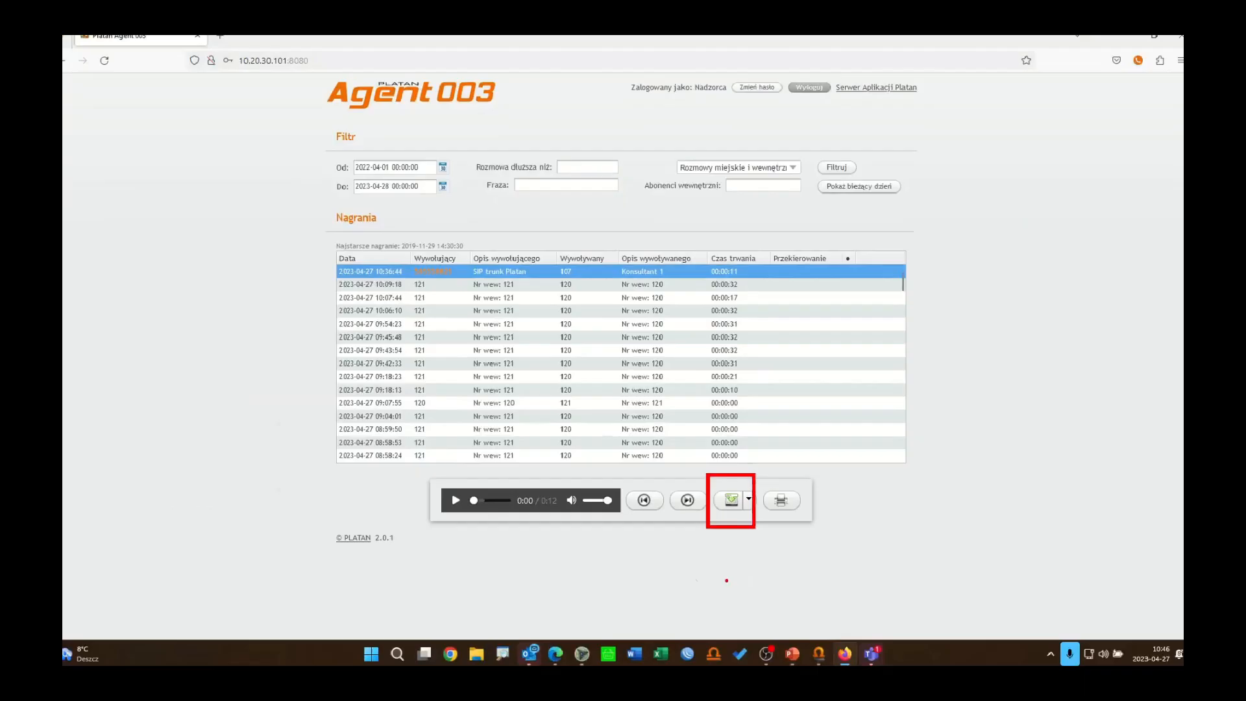
click(731, 504)
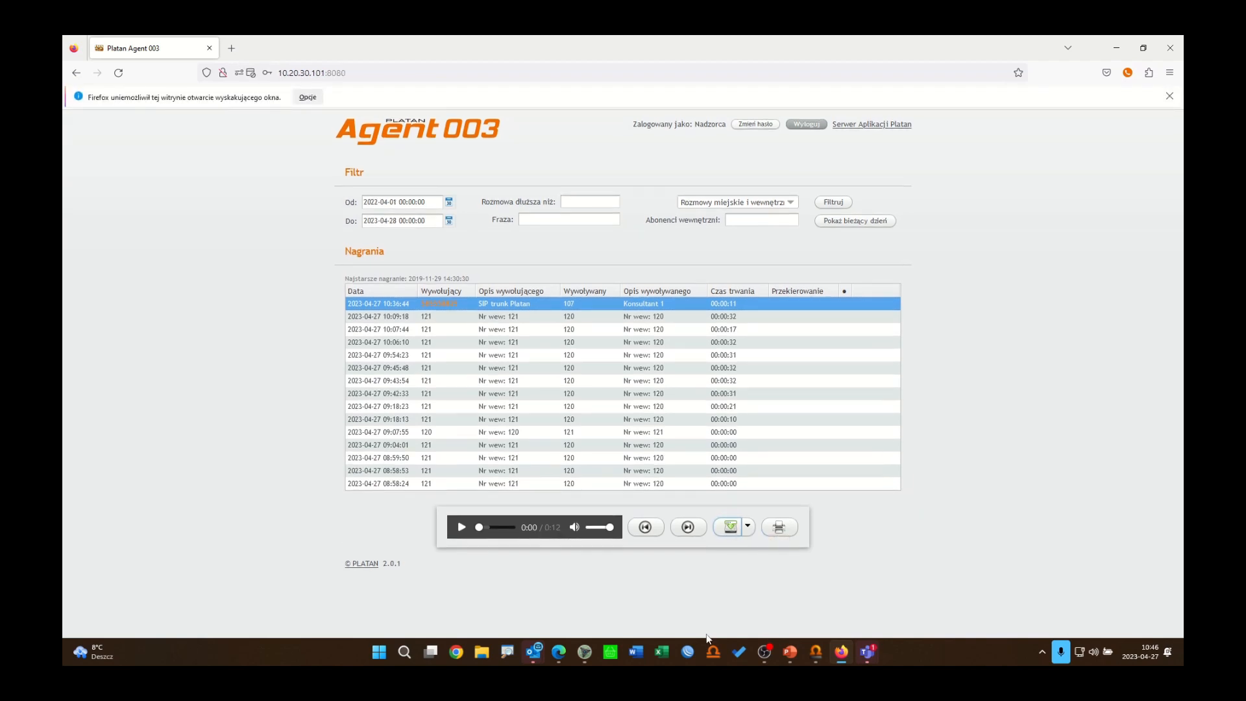
click(314, 101)
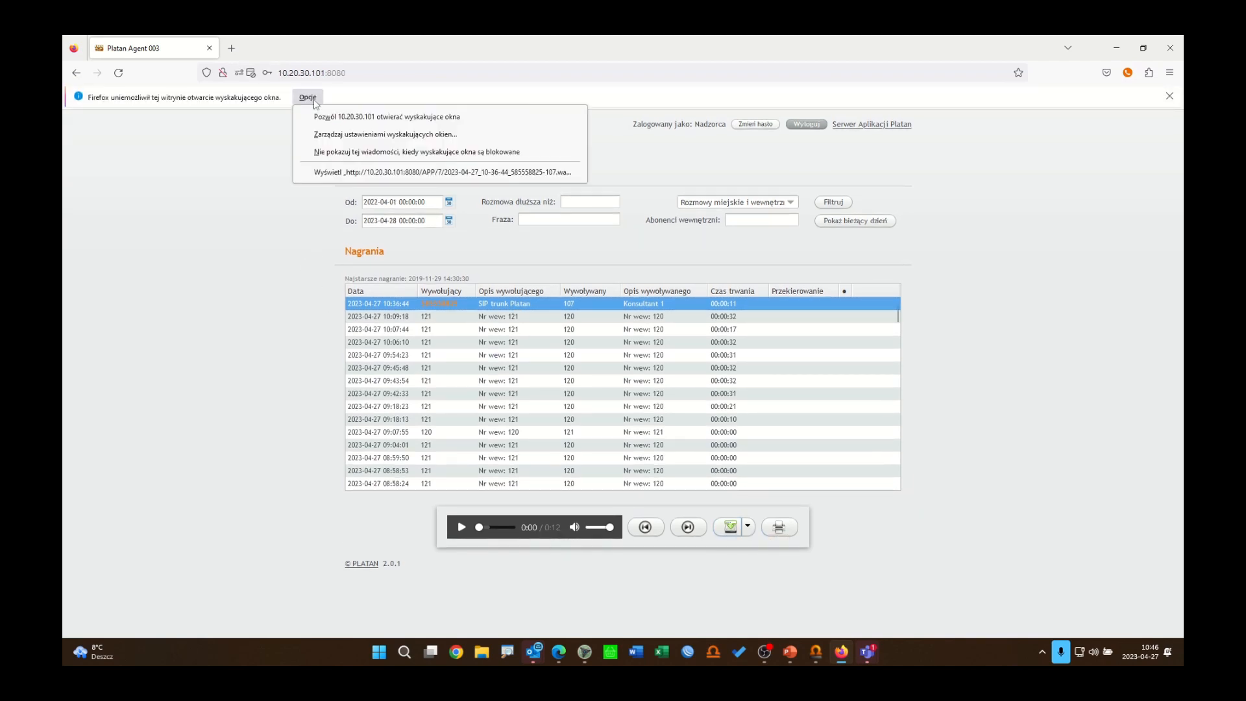
click(331, 124)
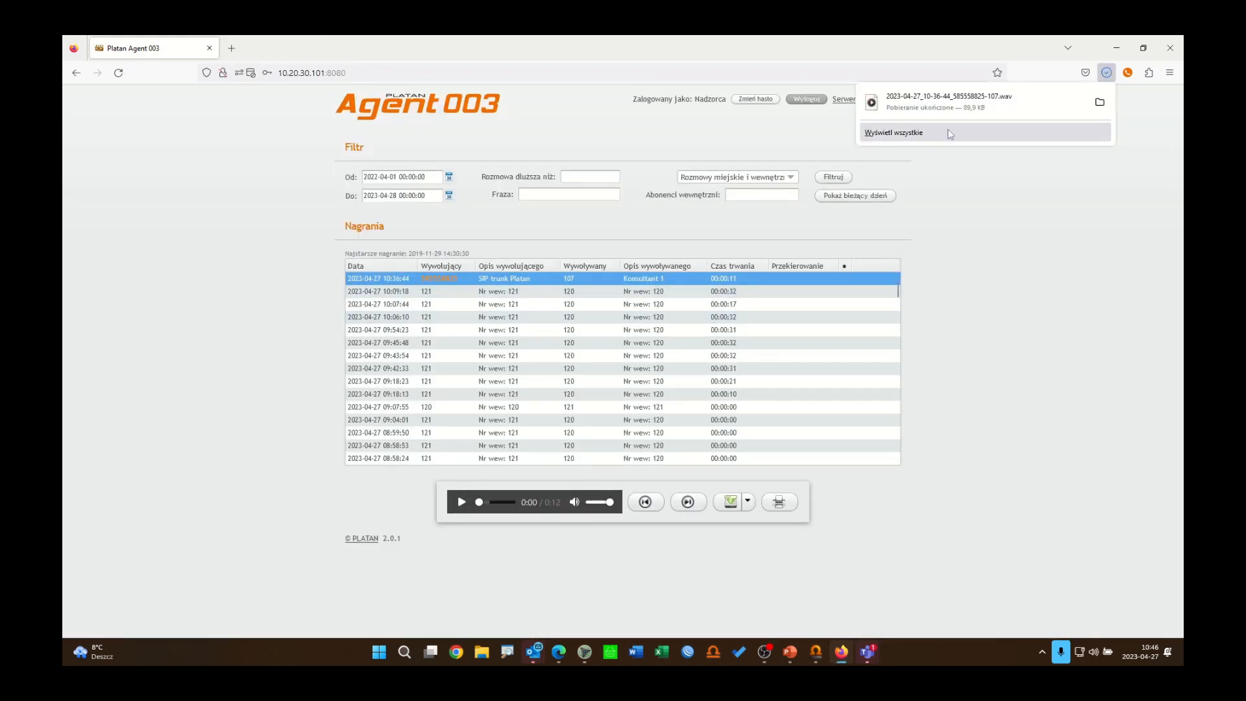
Step: Open the downloaded WAV file in the media player, pause playback, and close the player
click(921, 111)
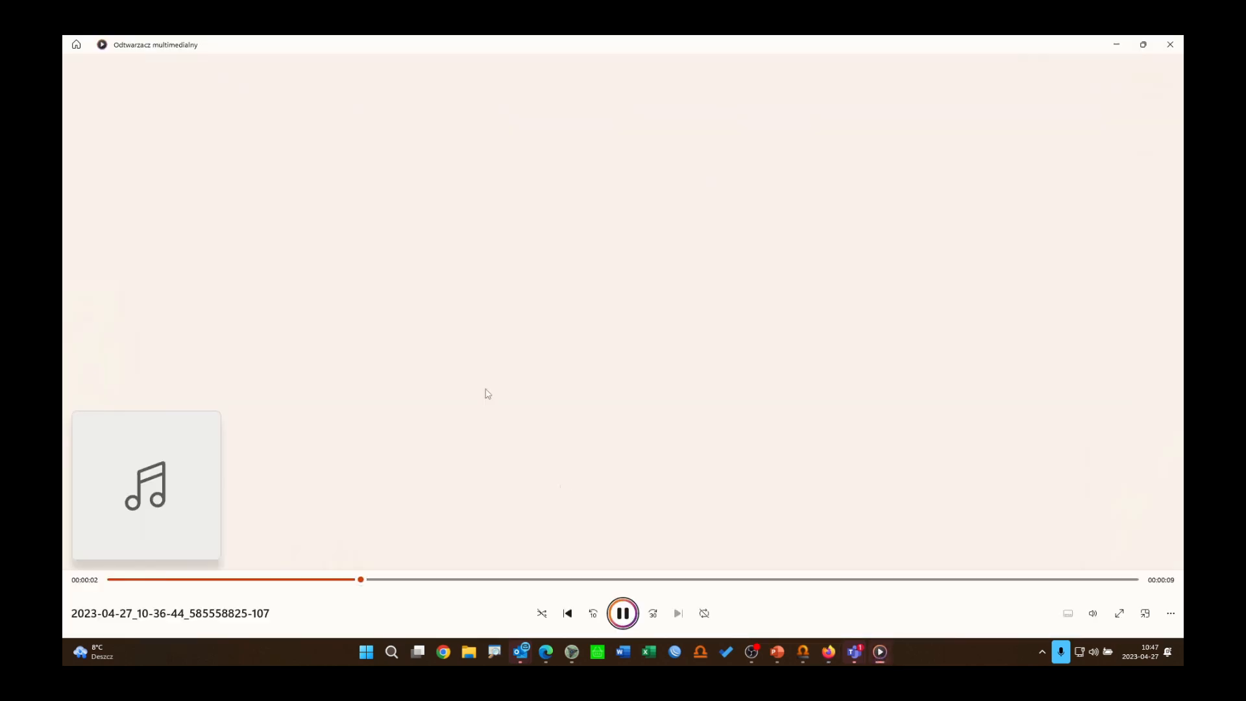
key(space)
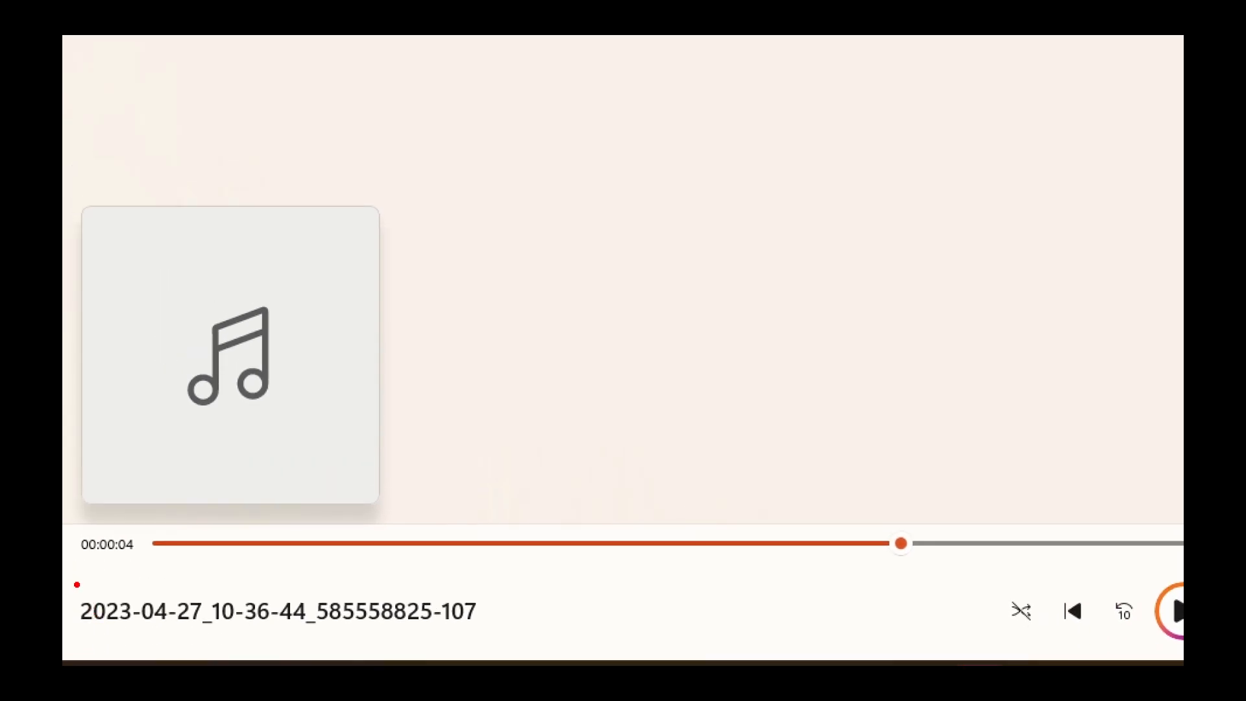
mouse_move(74, 582)
mouse_down()
mouse_move(127, 630)
mouse_move(201, 643)
mouse_move(496, 645)
mouse_up()
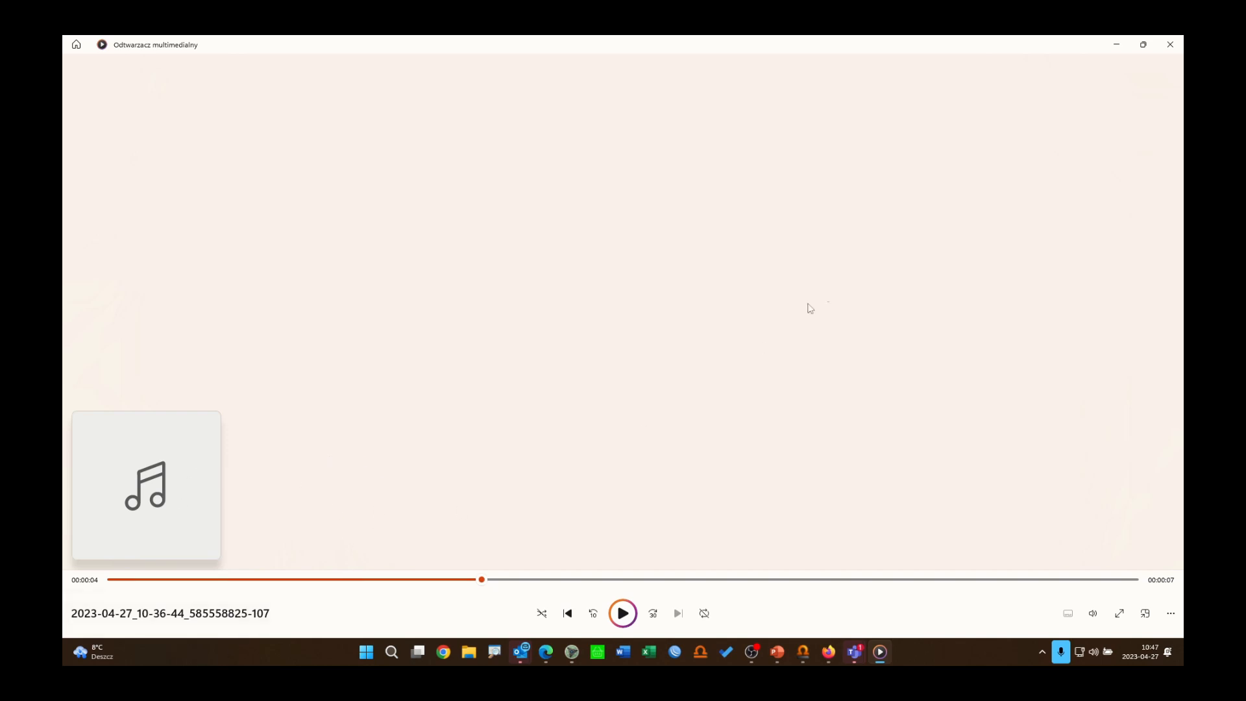
click(1174, 46)
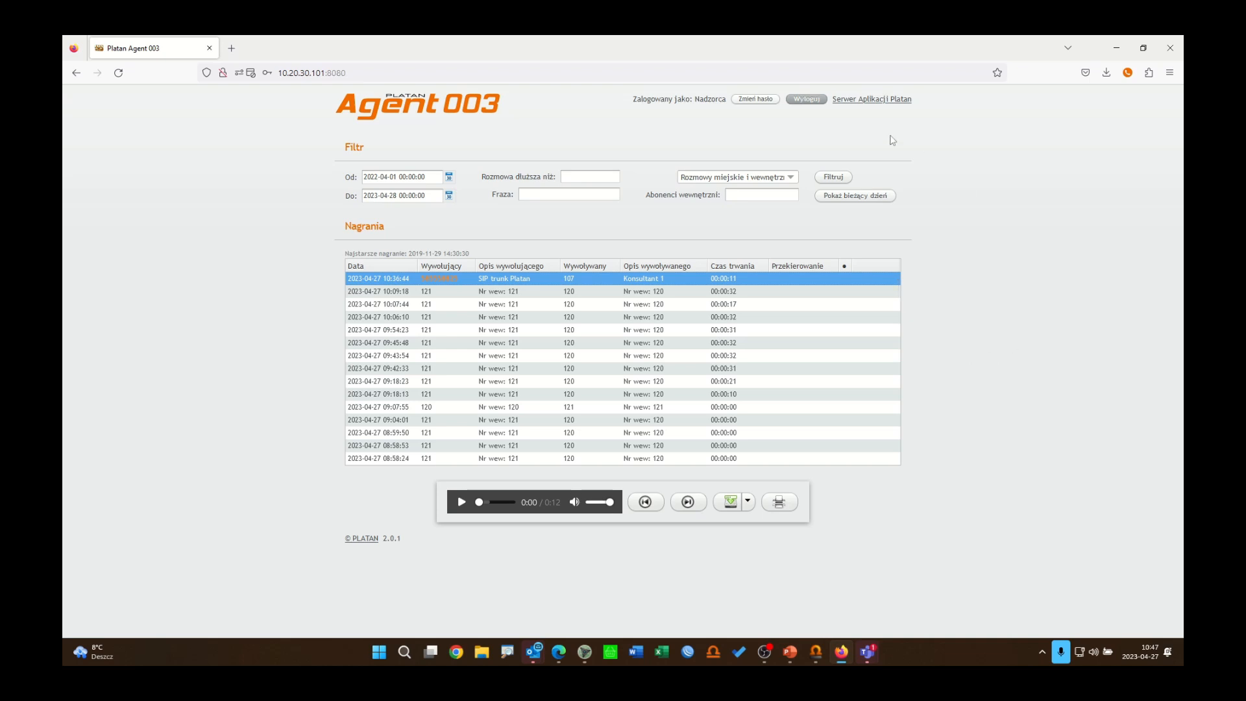
Step: Log out and log in as user Klient with the account password
click(807, 99)
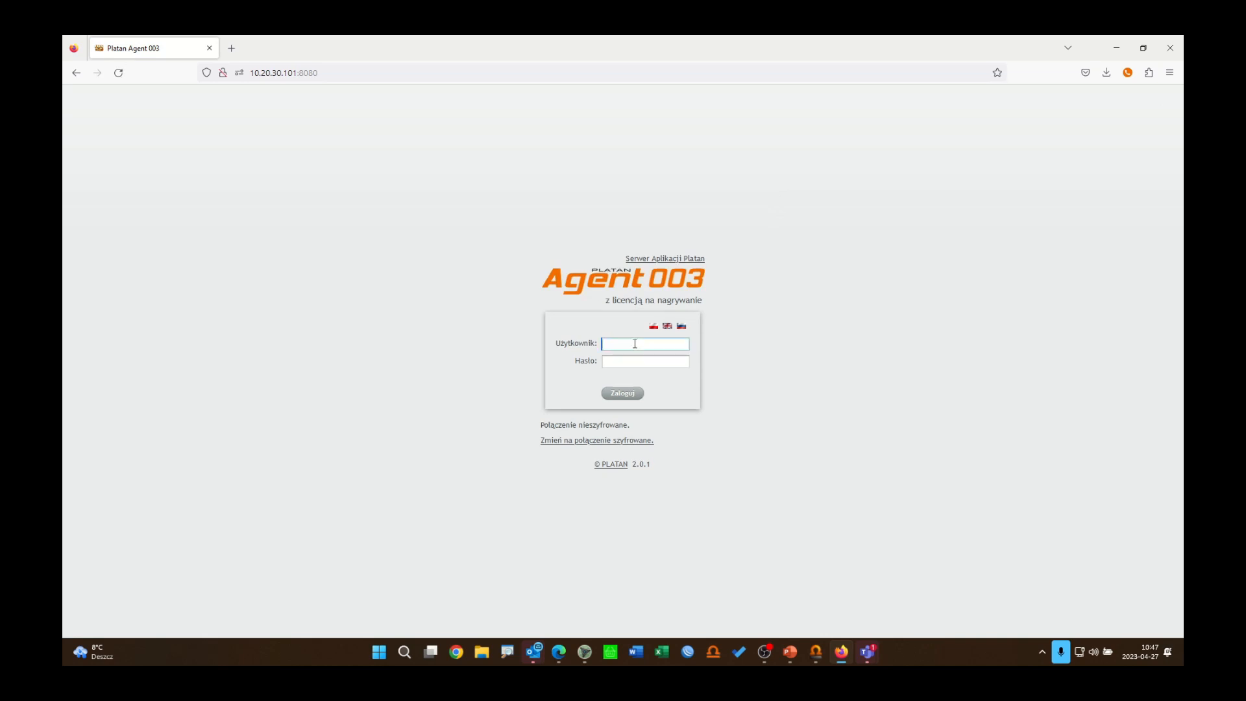
text(Klient)
click(645, 363)
text(••)
click(616, 397)
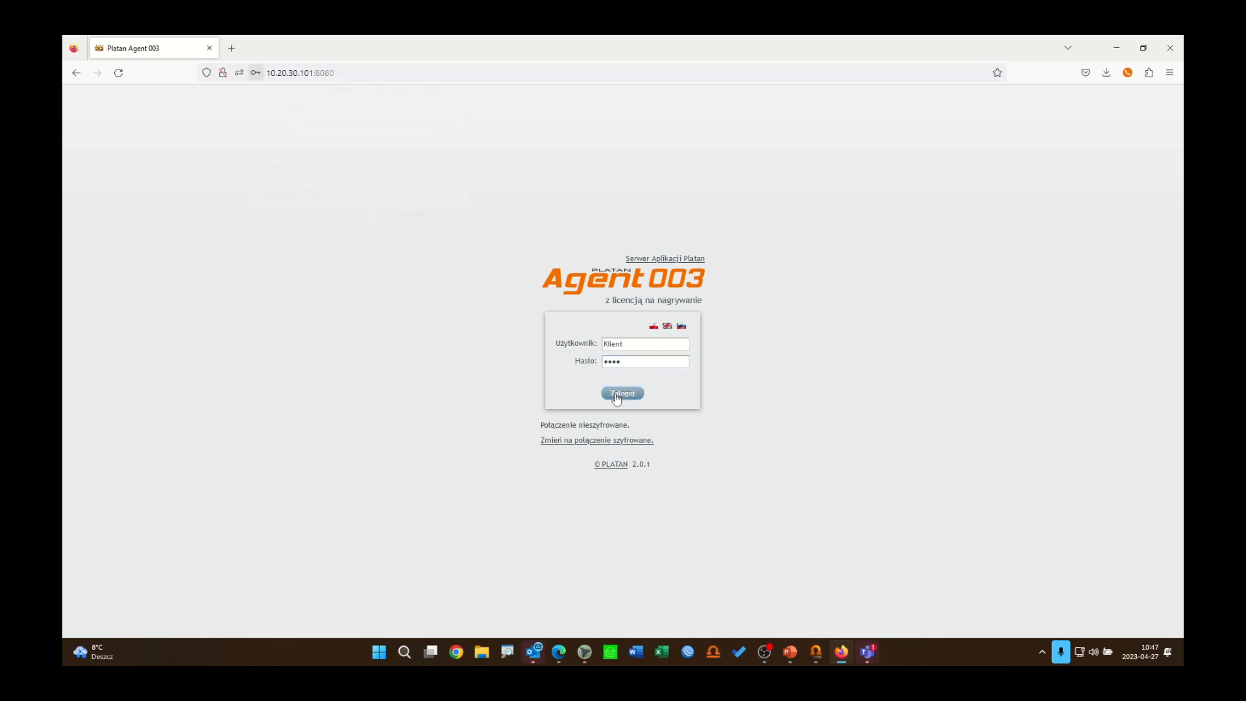
click(284, 280)
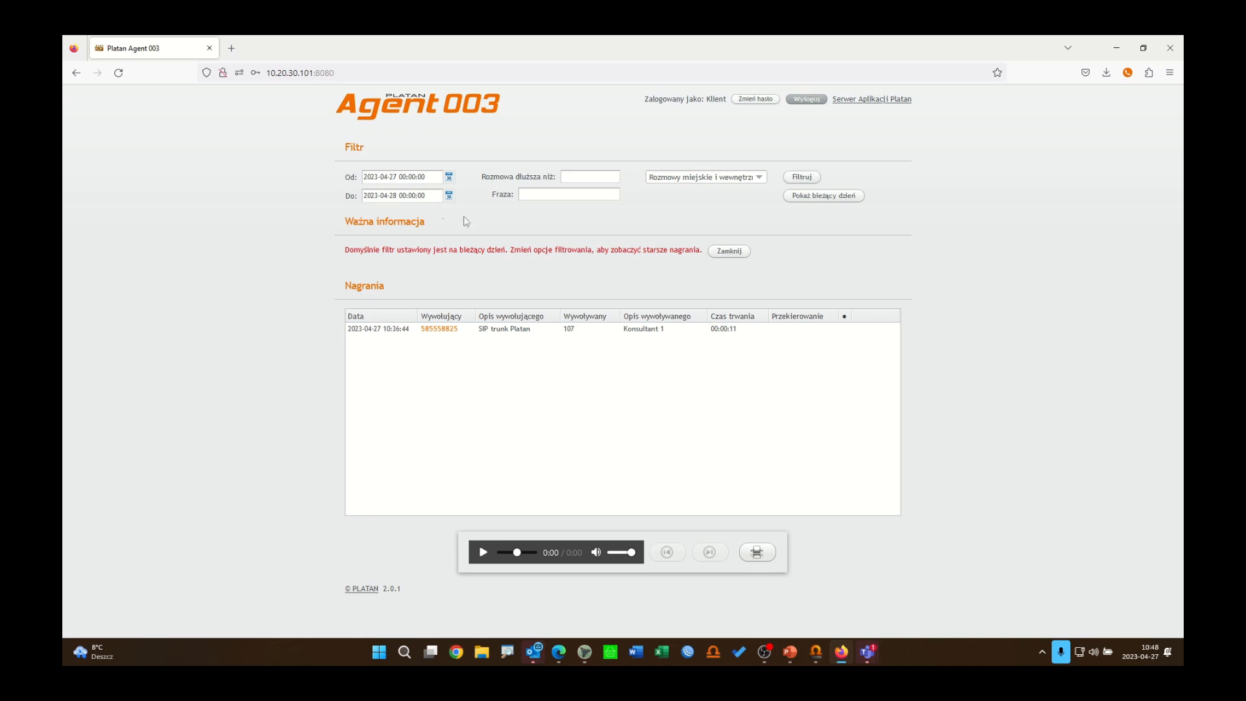
Step: Select the single recording listed for Klient, then log out
click(582, 329)
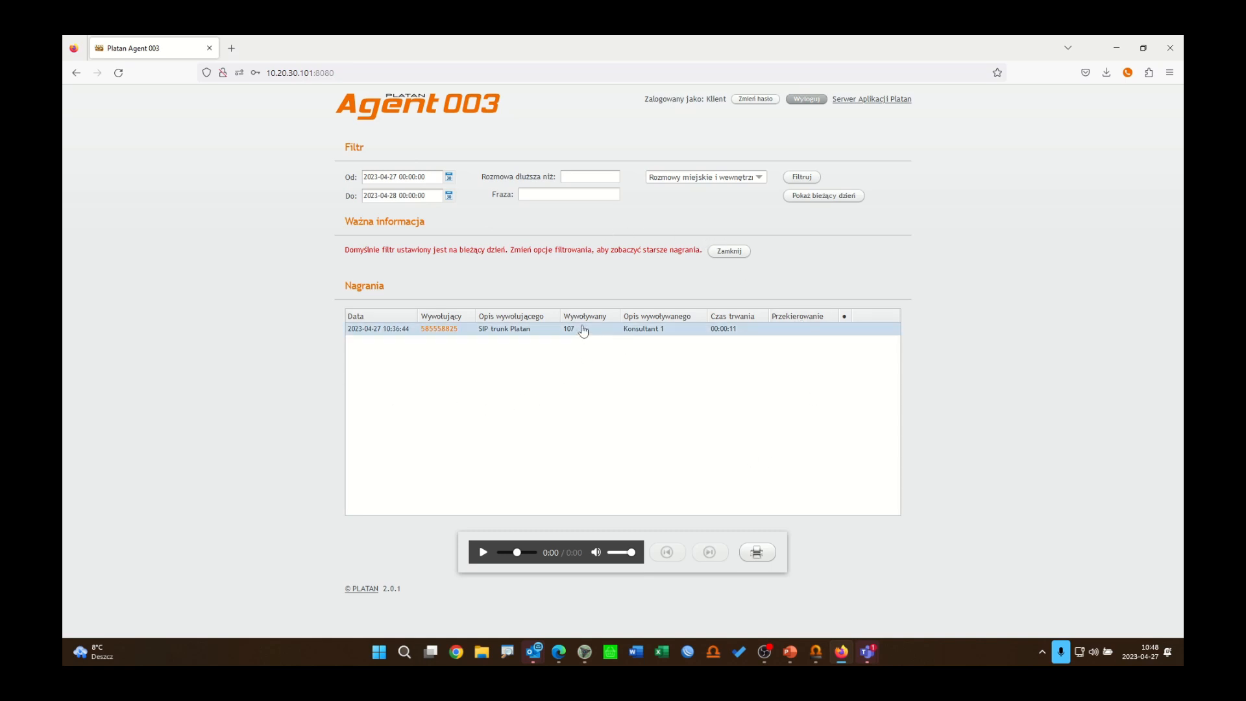
click(506, 333)
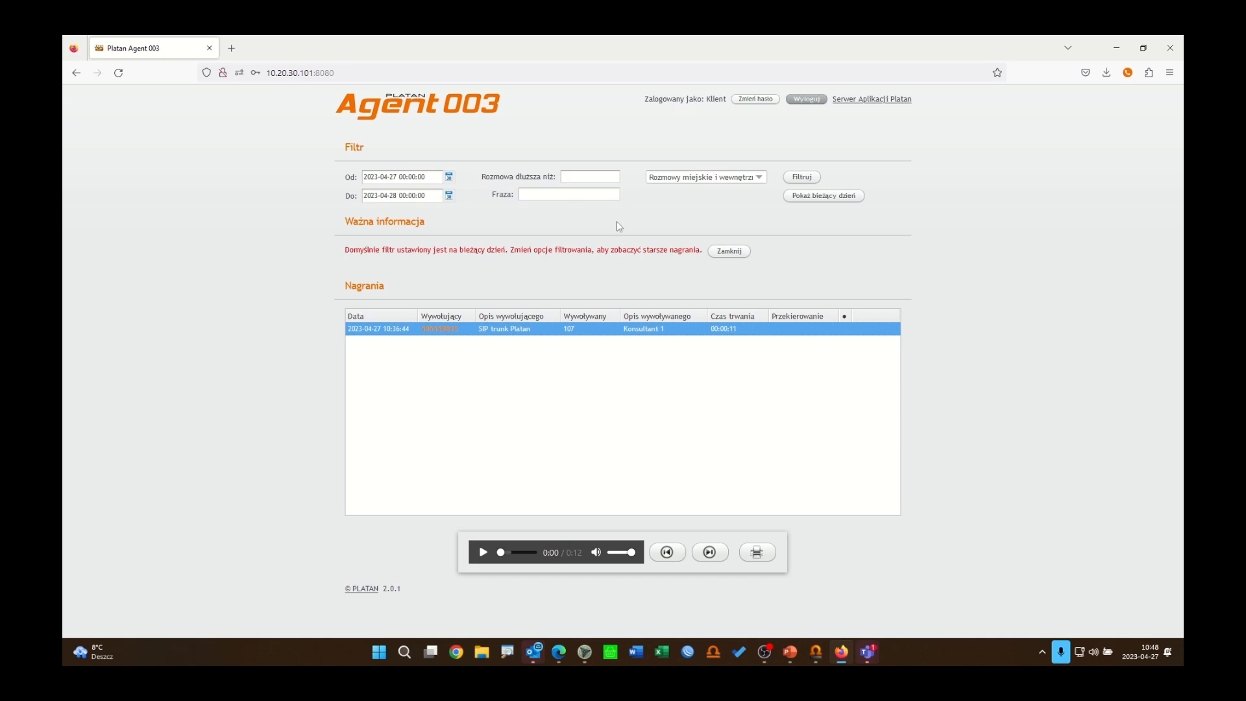
click(814, 102)
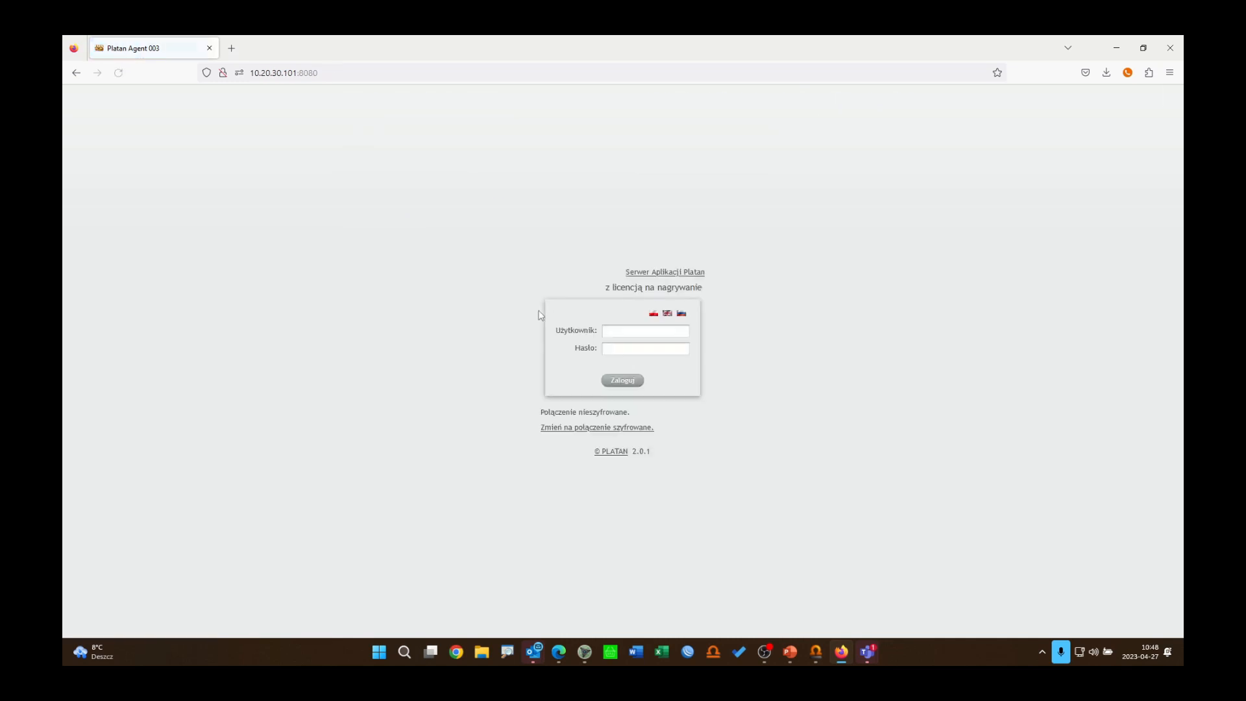
Step: Log in to Agent 003 as user archiwizator with the account password
click(644, 344)
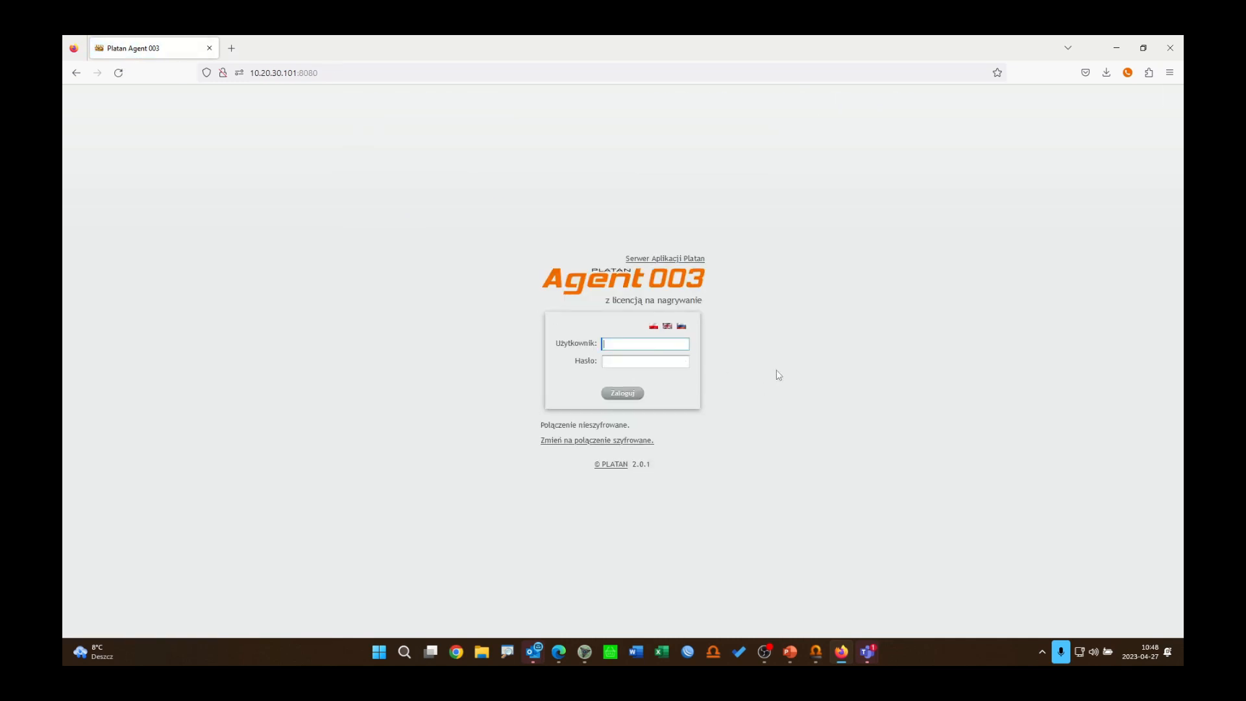
text(archiwizator)
click(661, 362)
text(••)
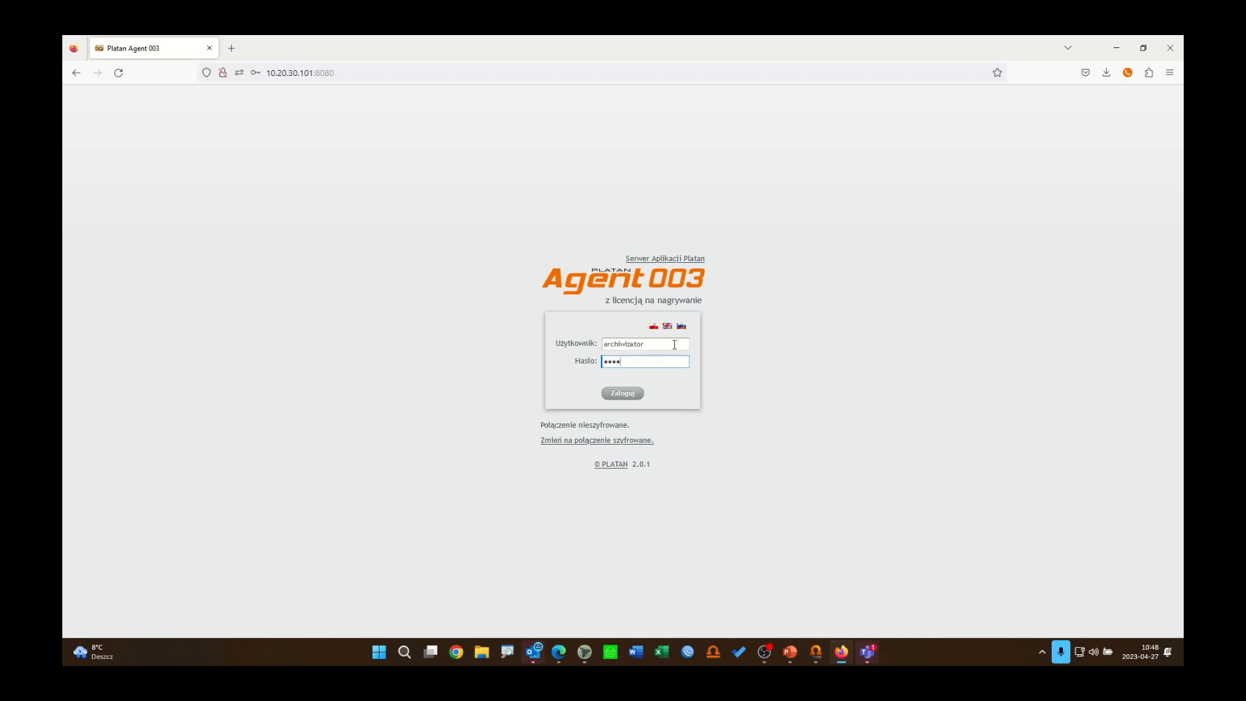
click(629, 394)
Step: Scroll through the full list of recordings available to archiwizator
click(966, 272)
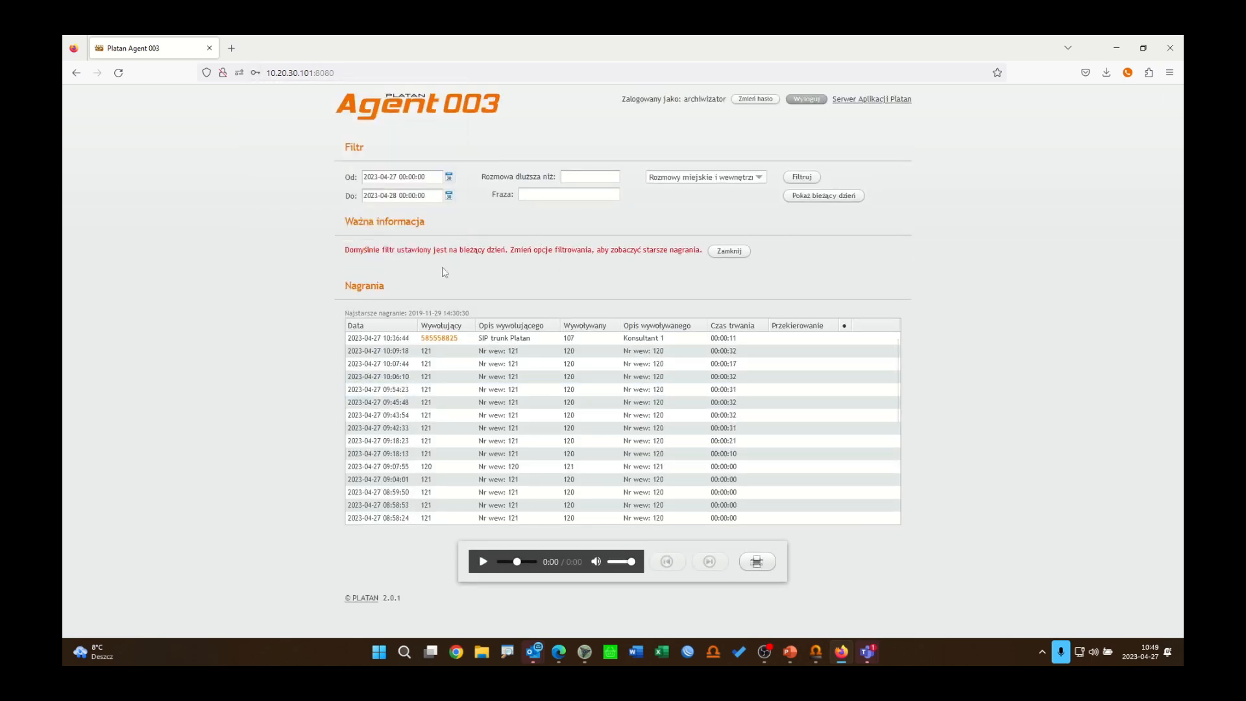
drag(897, 392, 902, 503)
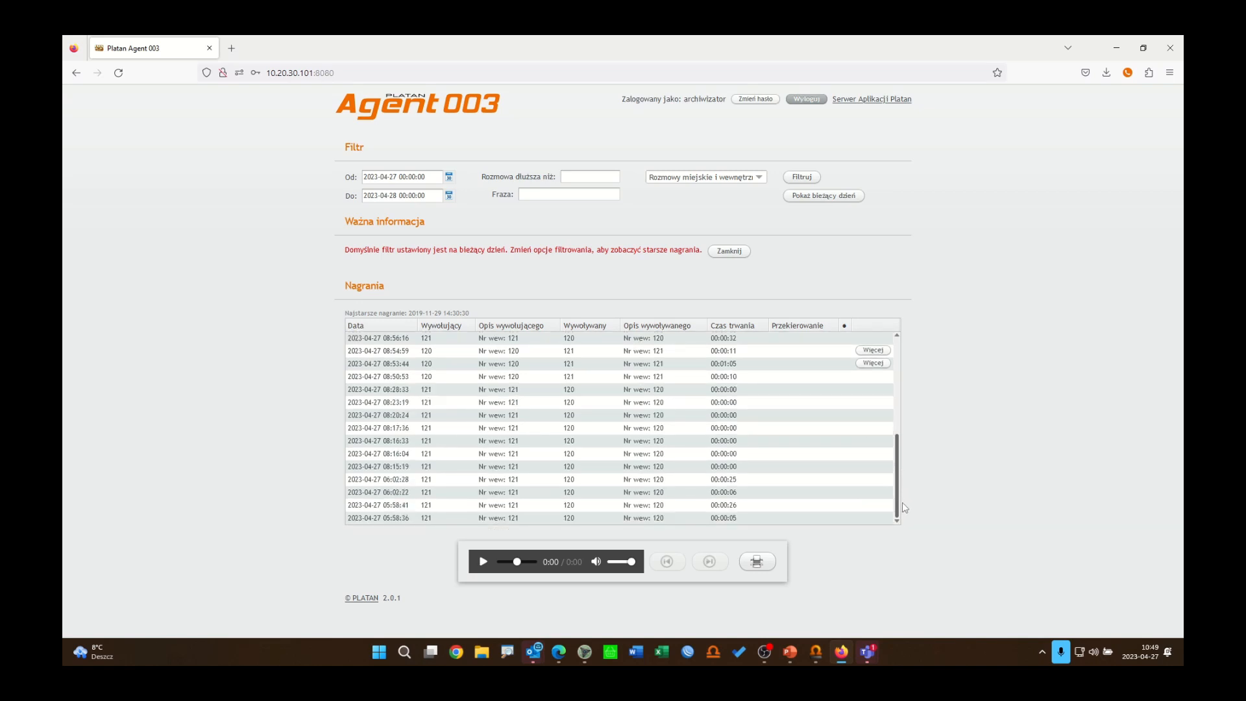
scroll(902, 495, up, 5)
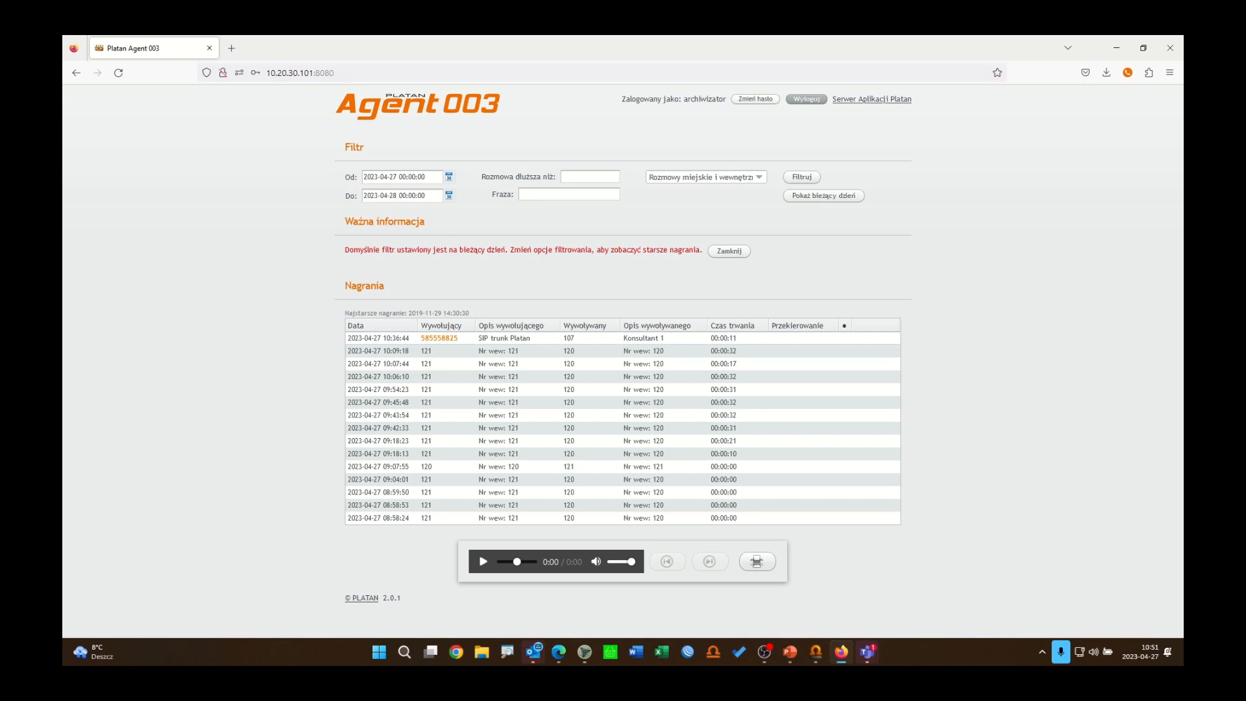
Step: Switch to ProximaWeb and open the Schemat Główny ringing scheme for editing under traffic distribution
click(817, 659)
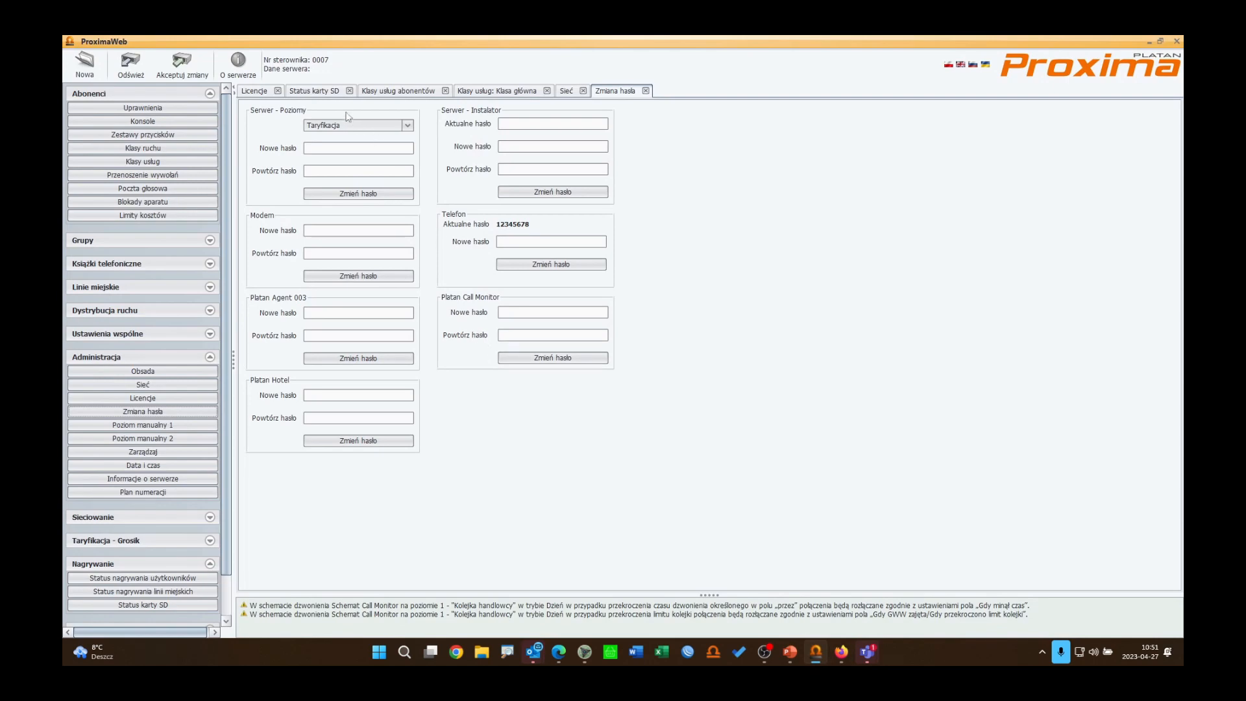
click(500, 95)
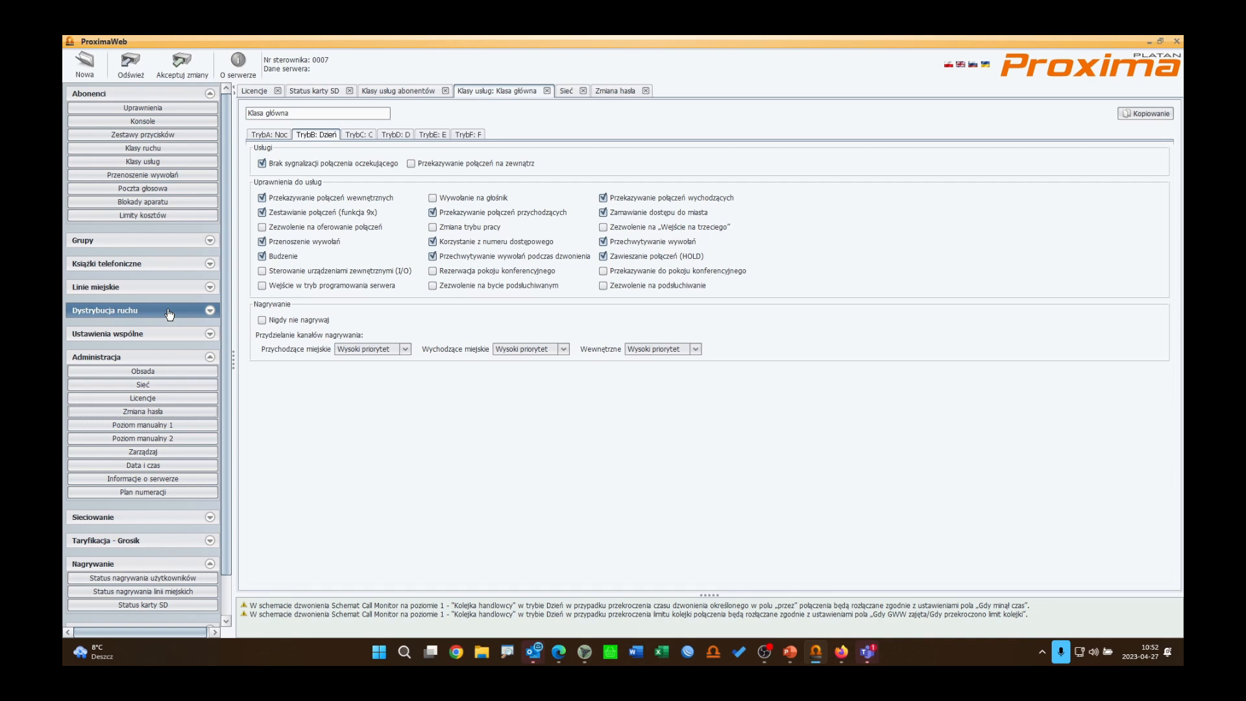
click(169, 315)
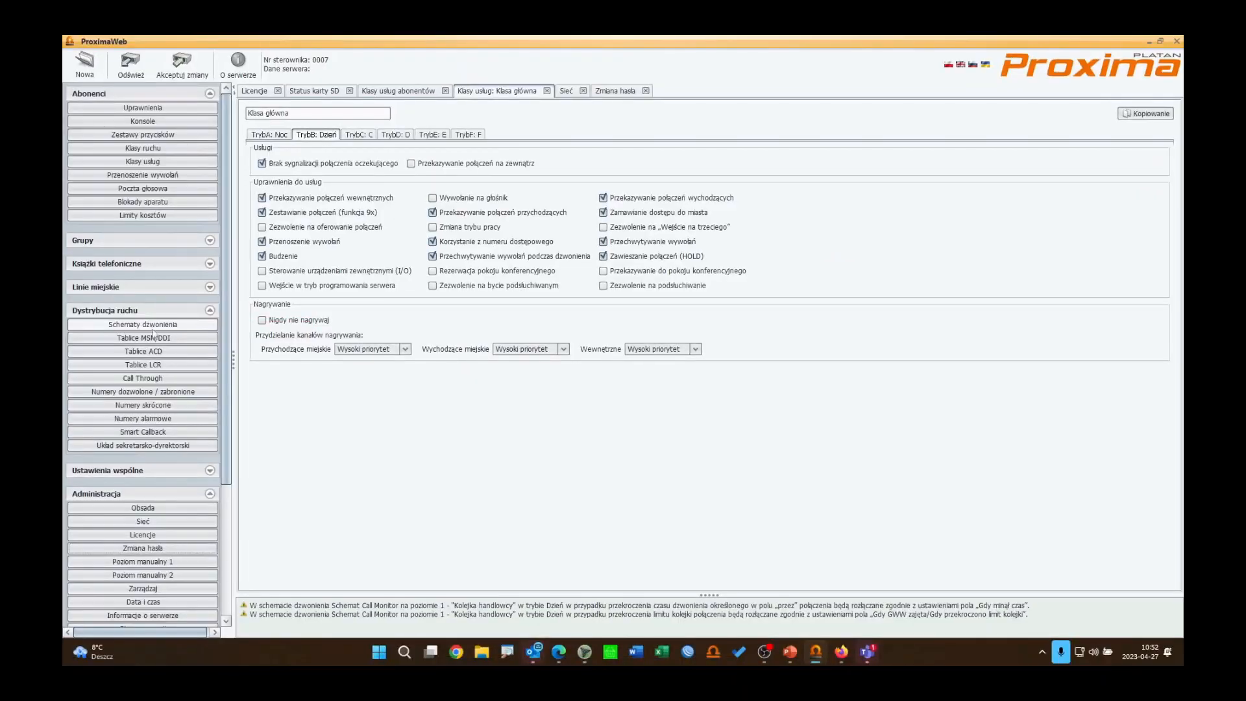
click(263, 323)
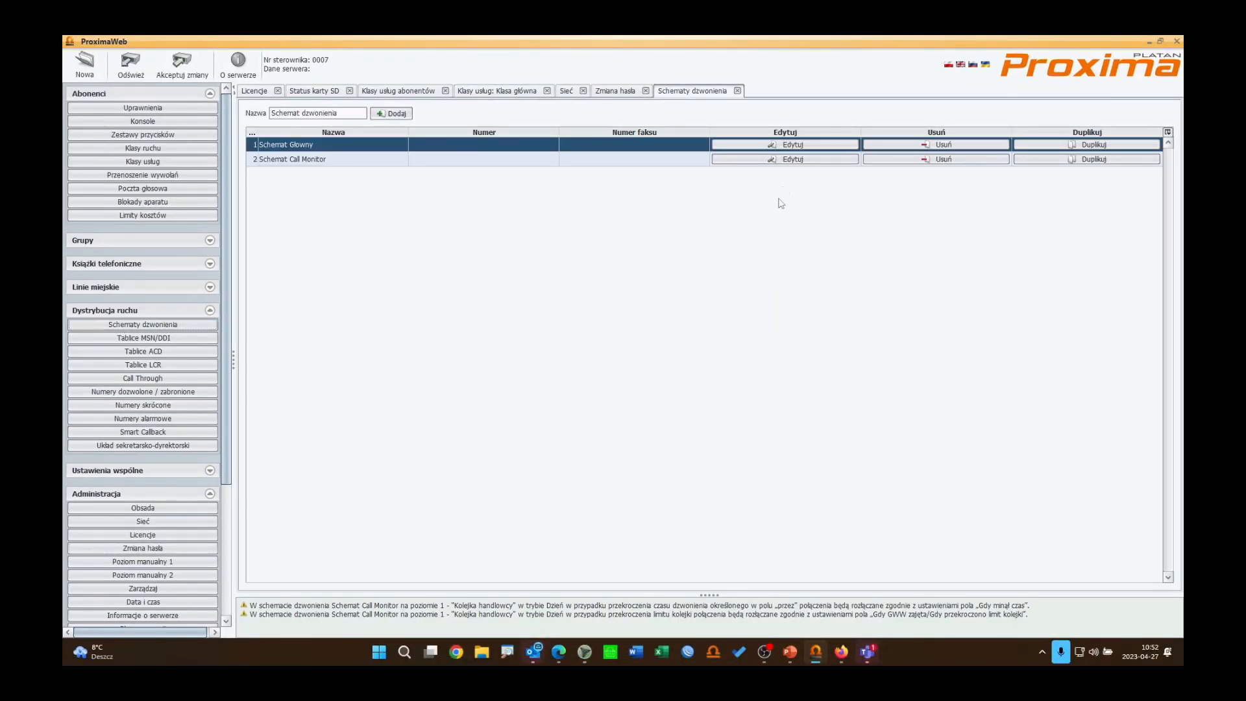
click(793, 145)
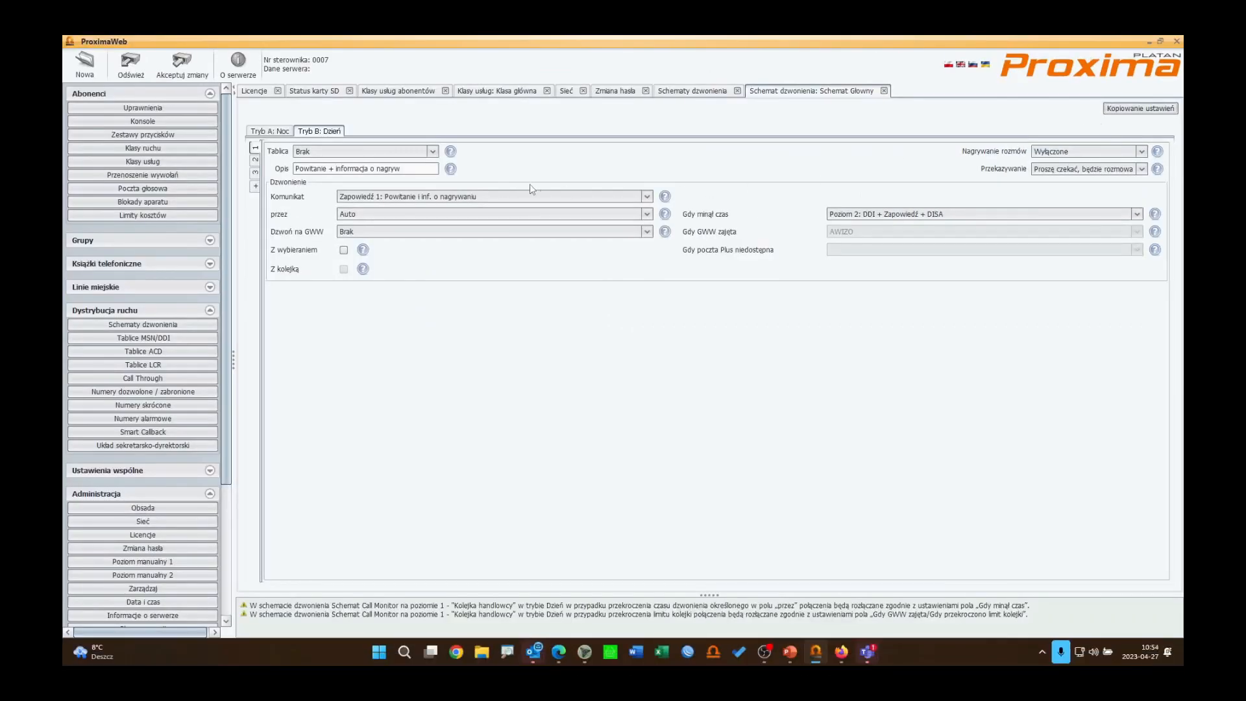
Step: Examine the settings of level 2 of the day mode in the Schemat Główny ringing scheme
click(255, 159)
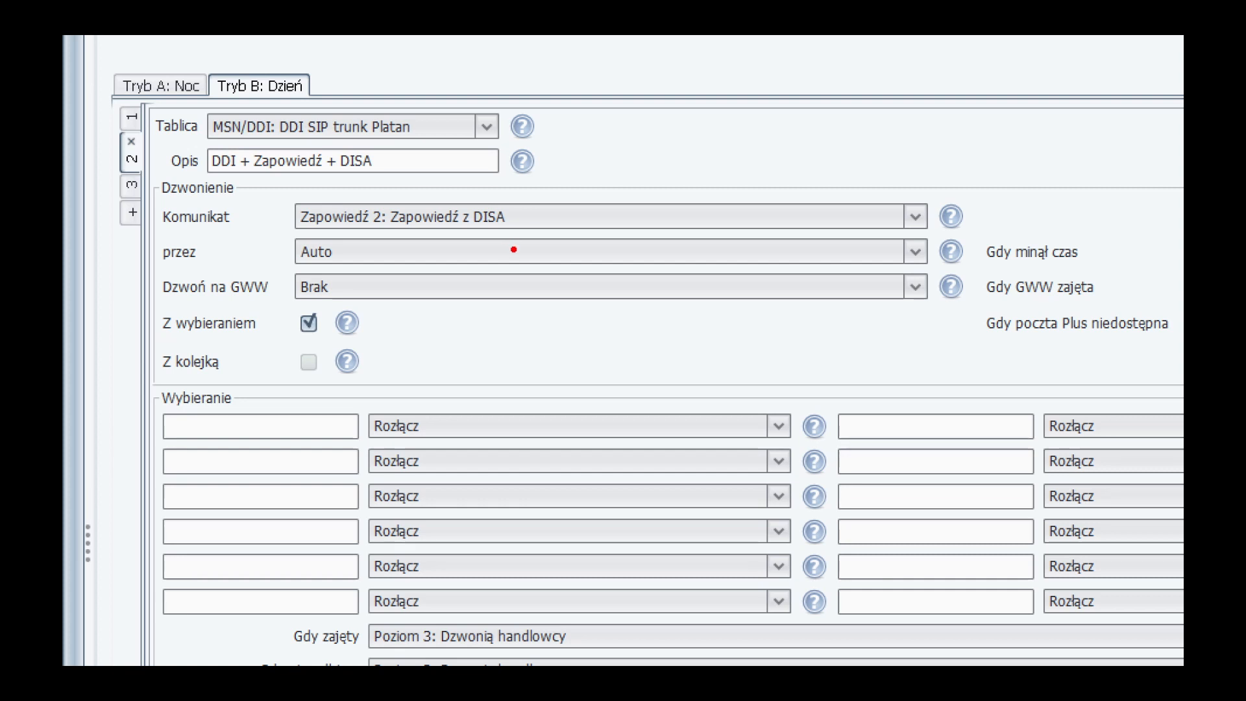
mouse_move(327, 300)
mouse_down()
mouse_move(279, 314)
mouse_move(345, 319)
mouse_move(328, 300)
mouse_up()
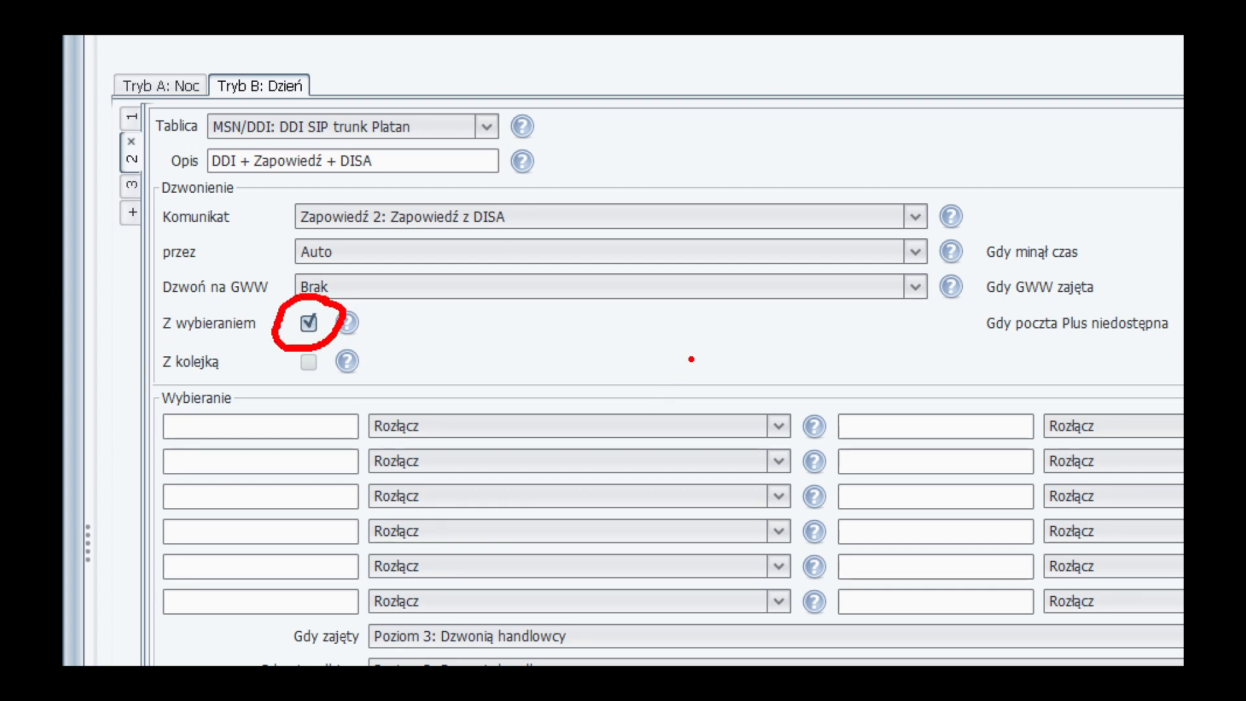
key(Escape)
key(ctrl+1)
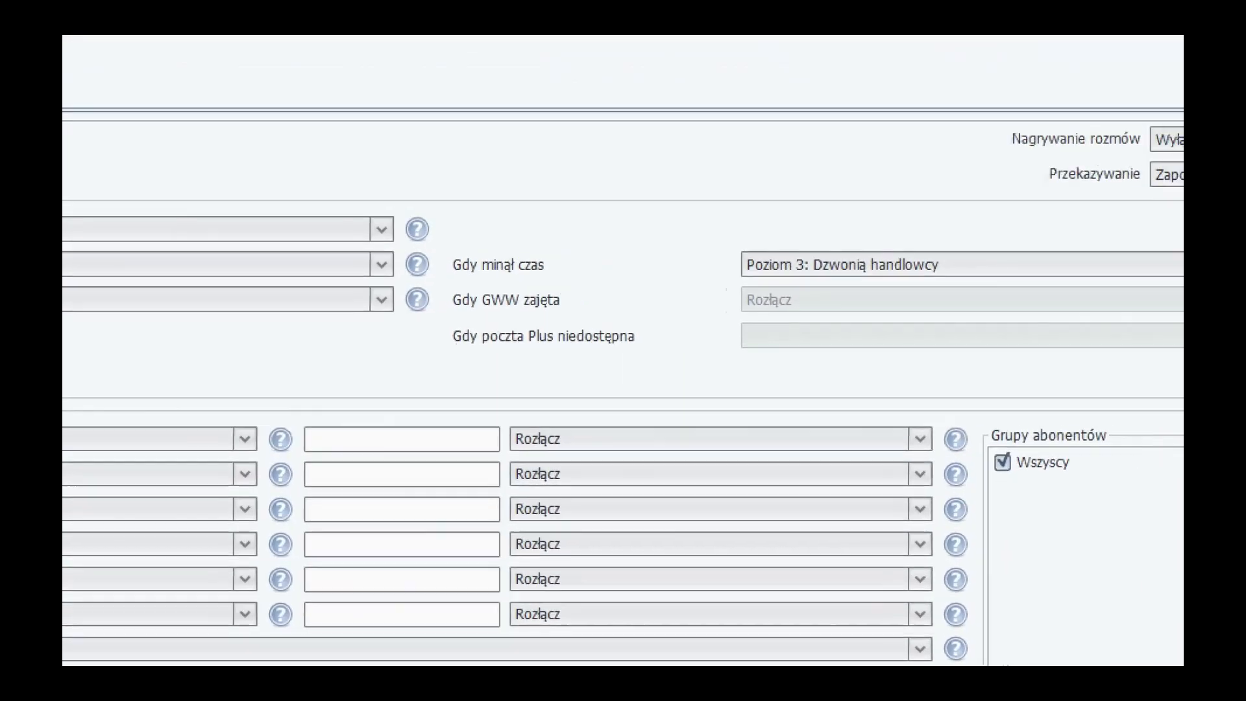
click(1080, 143)
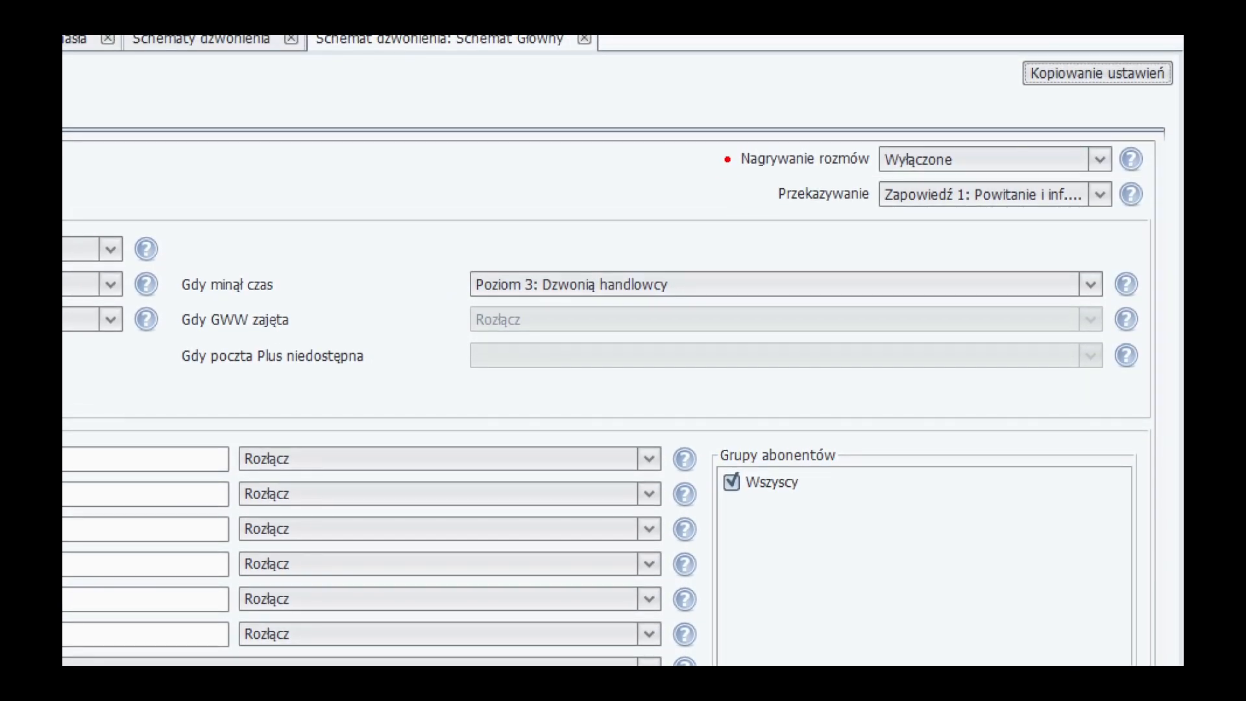
drag(727, 159, 569, 159)
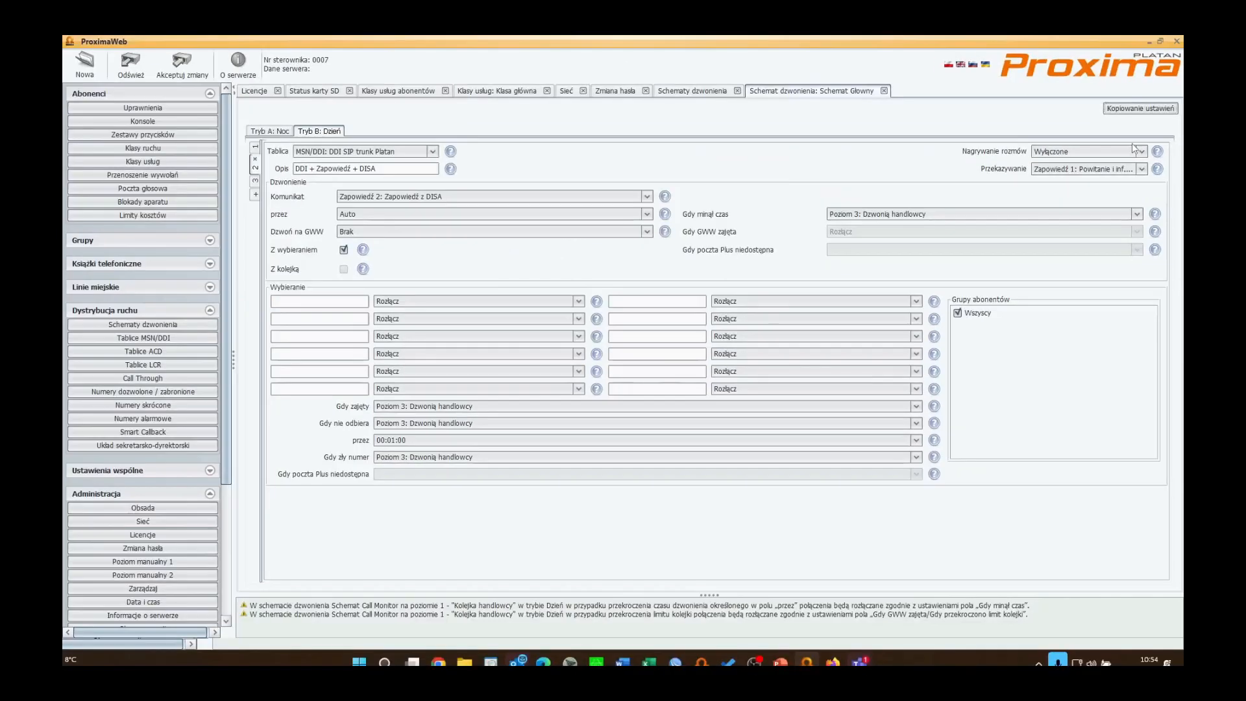
Step: Review the Klasa główna service class settings, including its recording options, and return to the ringing scheme
click(398, 92)
click(483, 91)
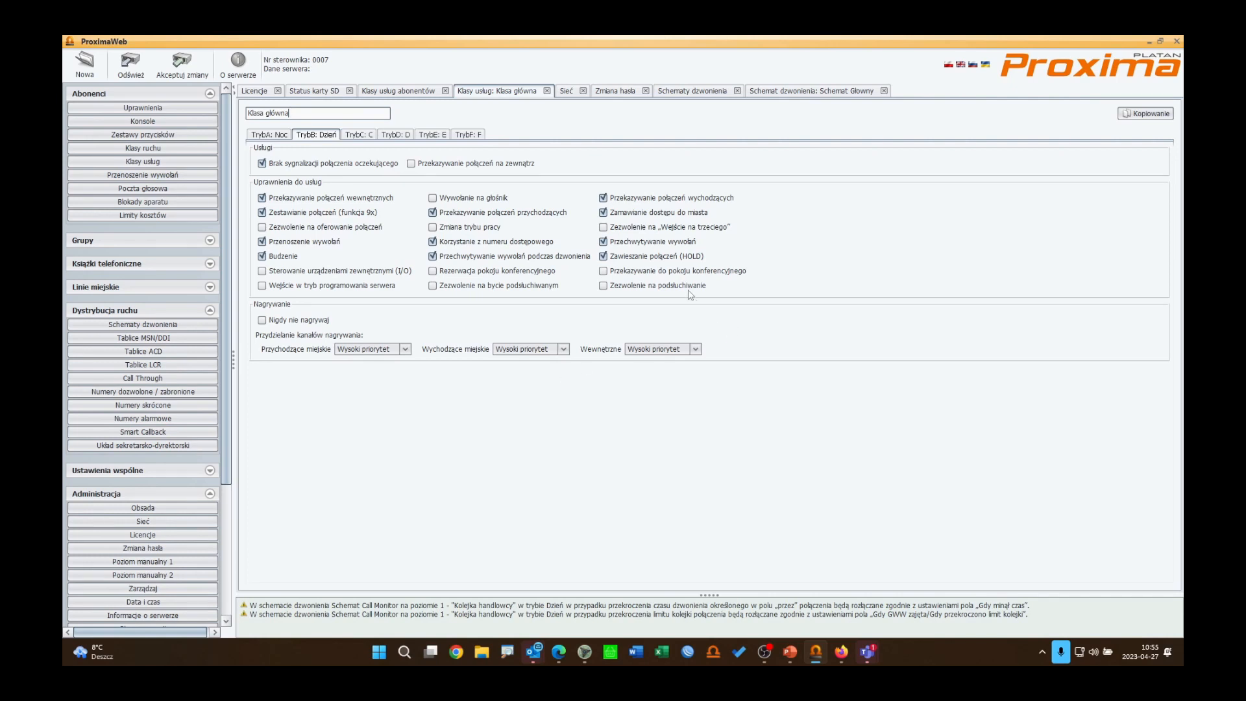
click(786, 94)
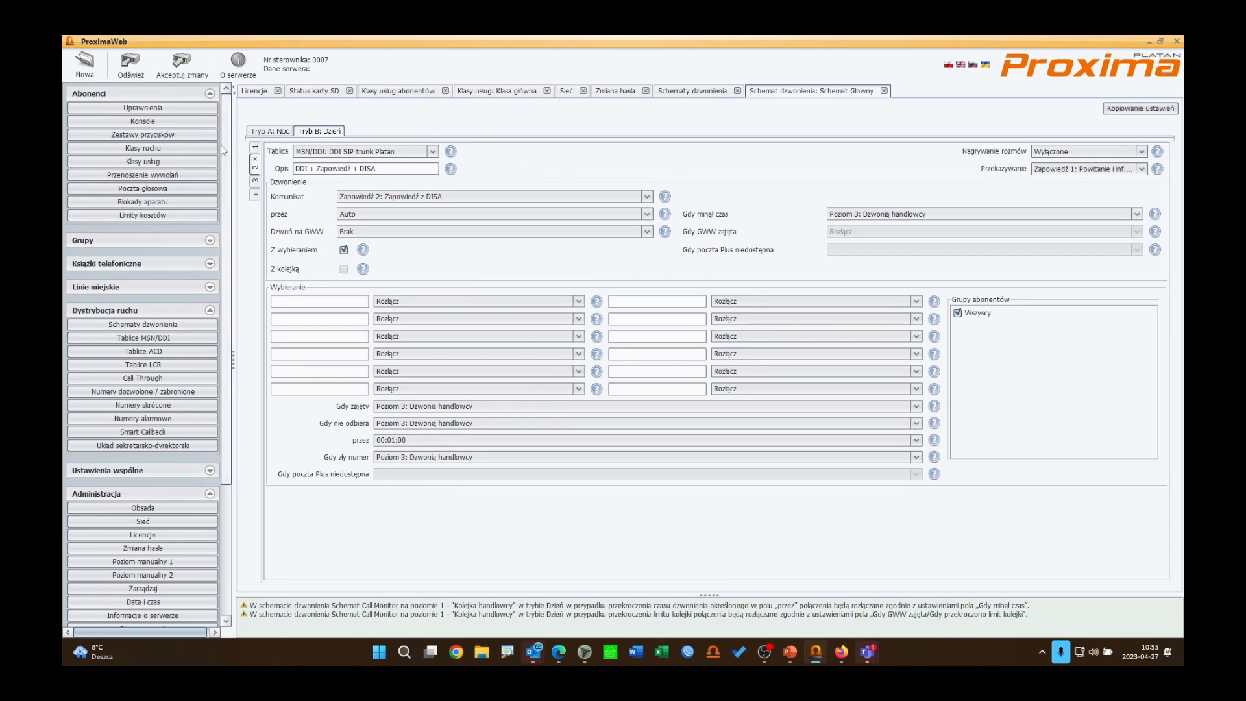
Step: On level 1 of the day mode, set call recording (Nagrywanie rozmów) to Wysoki priorytet
click(256, 154)
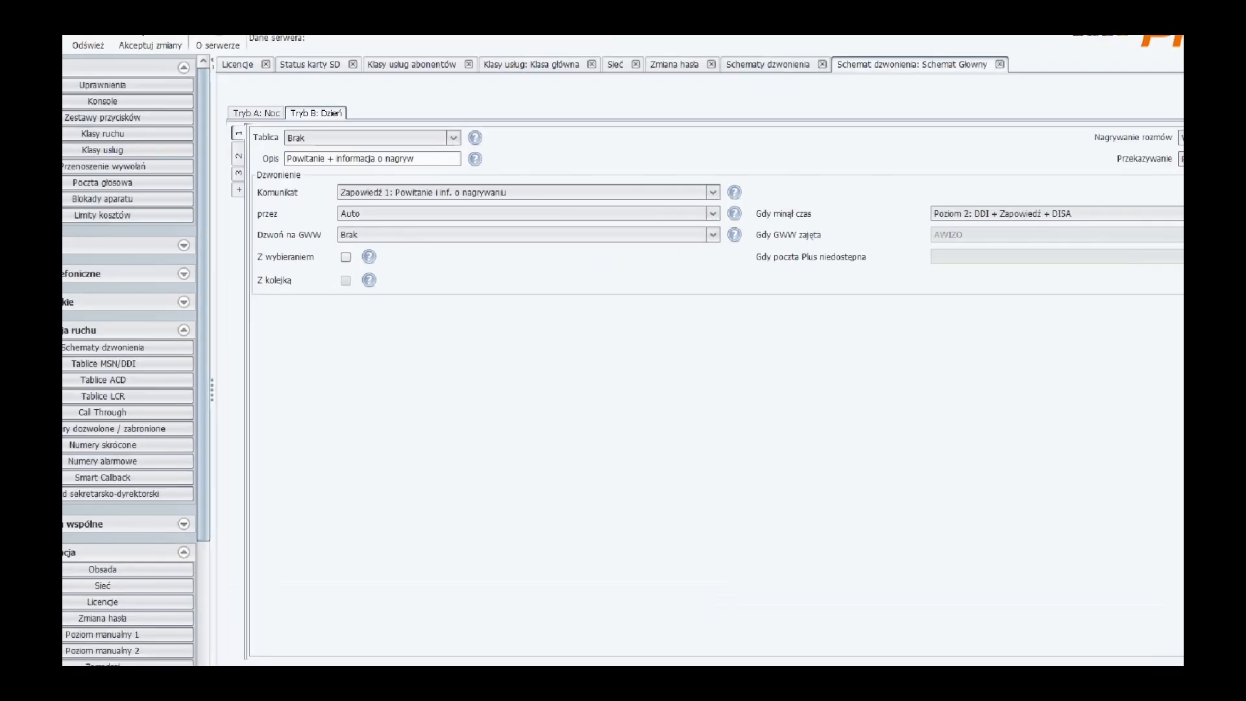
mouse_move(363, 269)
drag(343, 184, 684, 236)
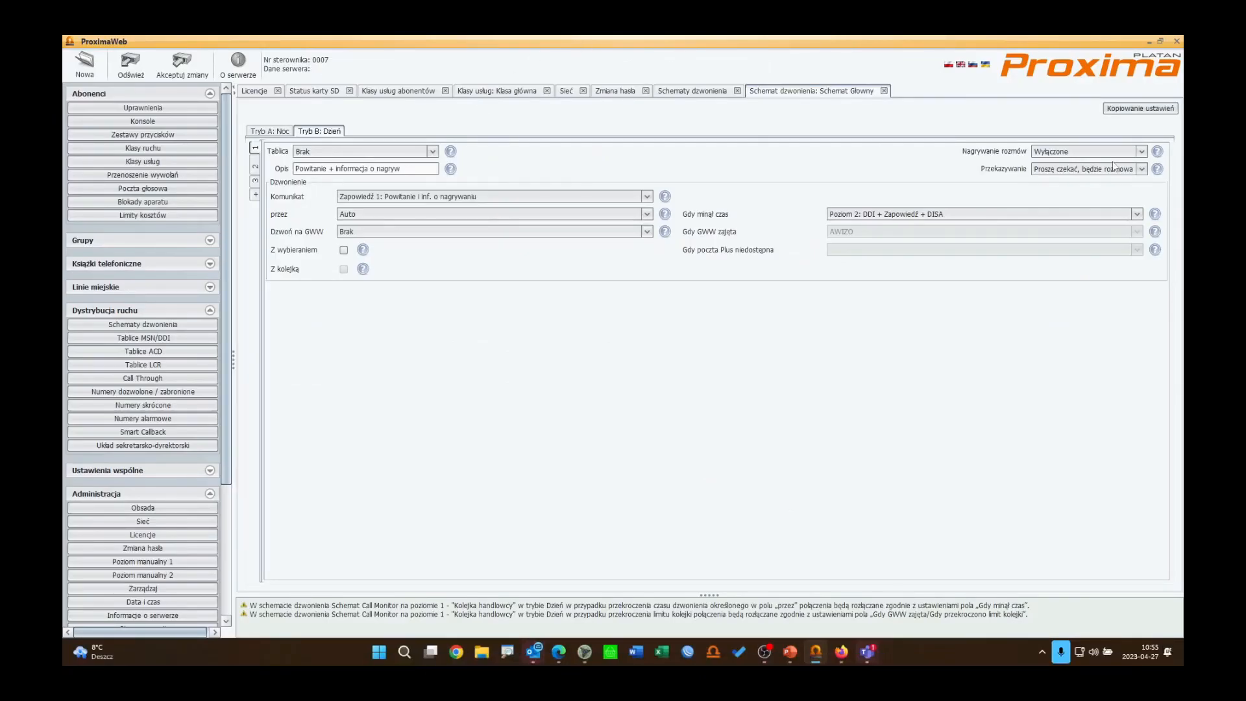
click(1097, 151)
click(1081, 187)
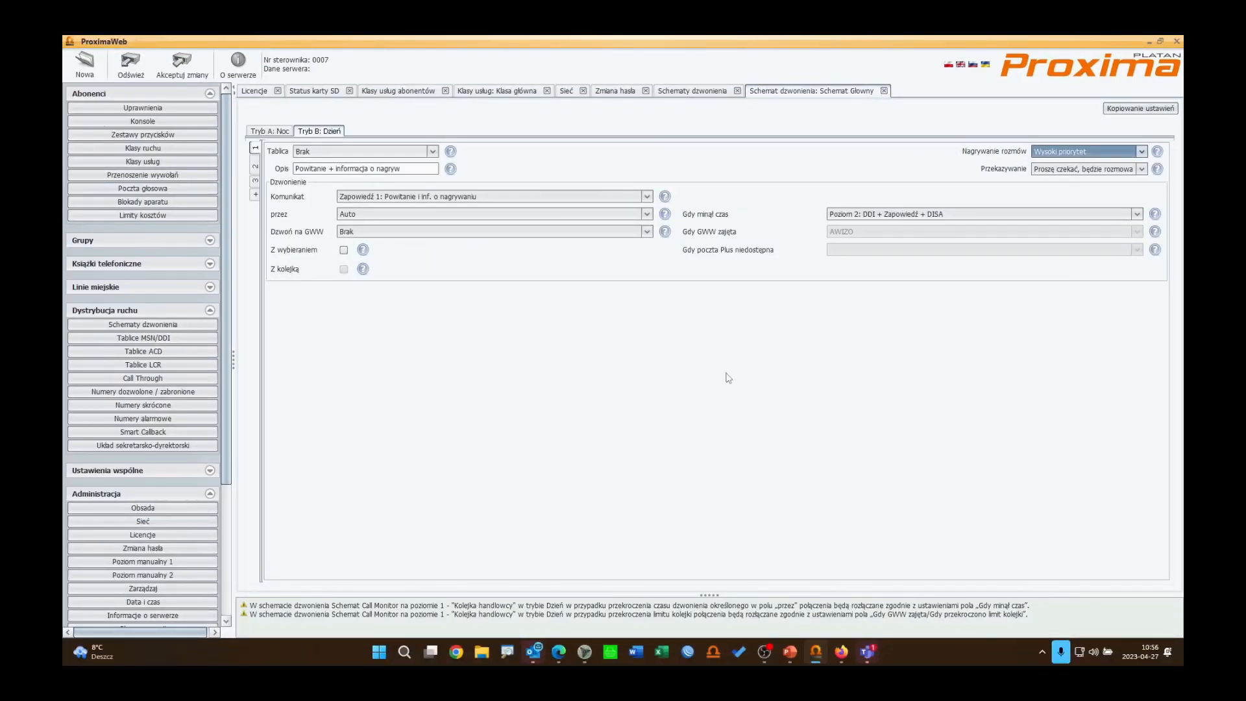
click(1072, 155)
click(1074, 156)
click(1075, 155)
click(589, 335)
Step: Open the licences tab, then switch to Agent 003 in the browser
click(263, 93)
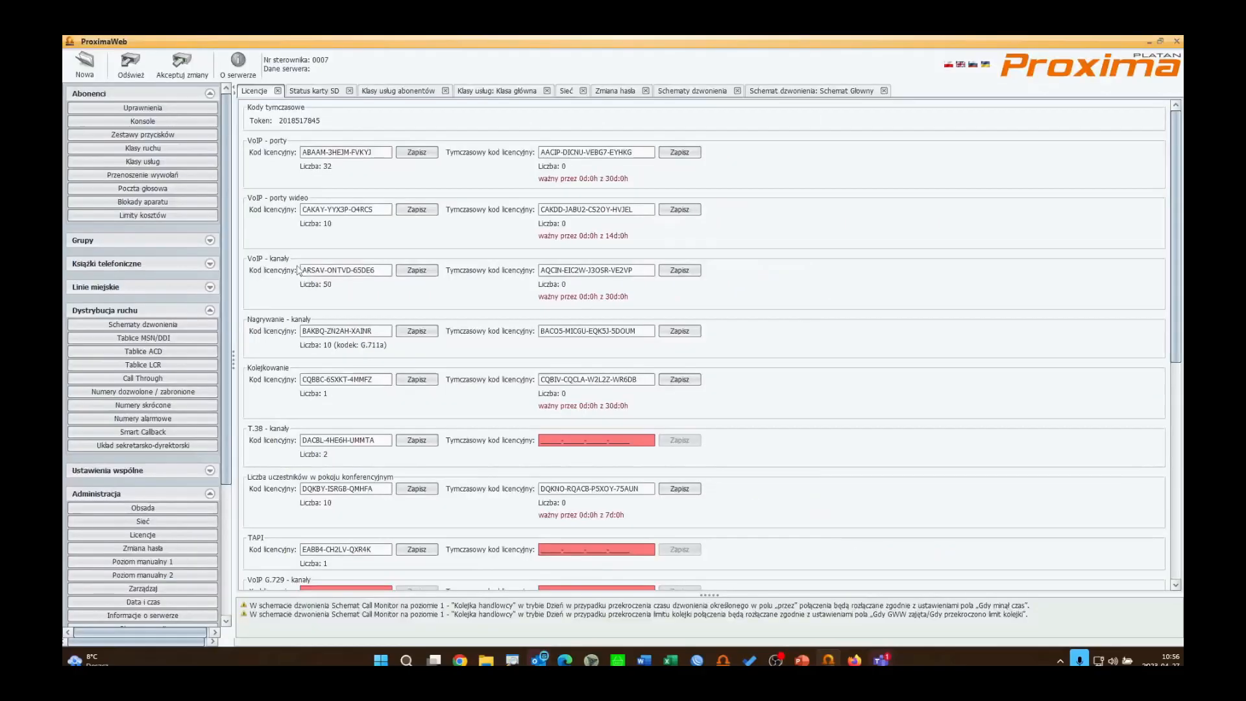
click(842, 652)
click(899, 101)
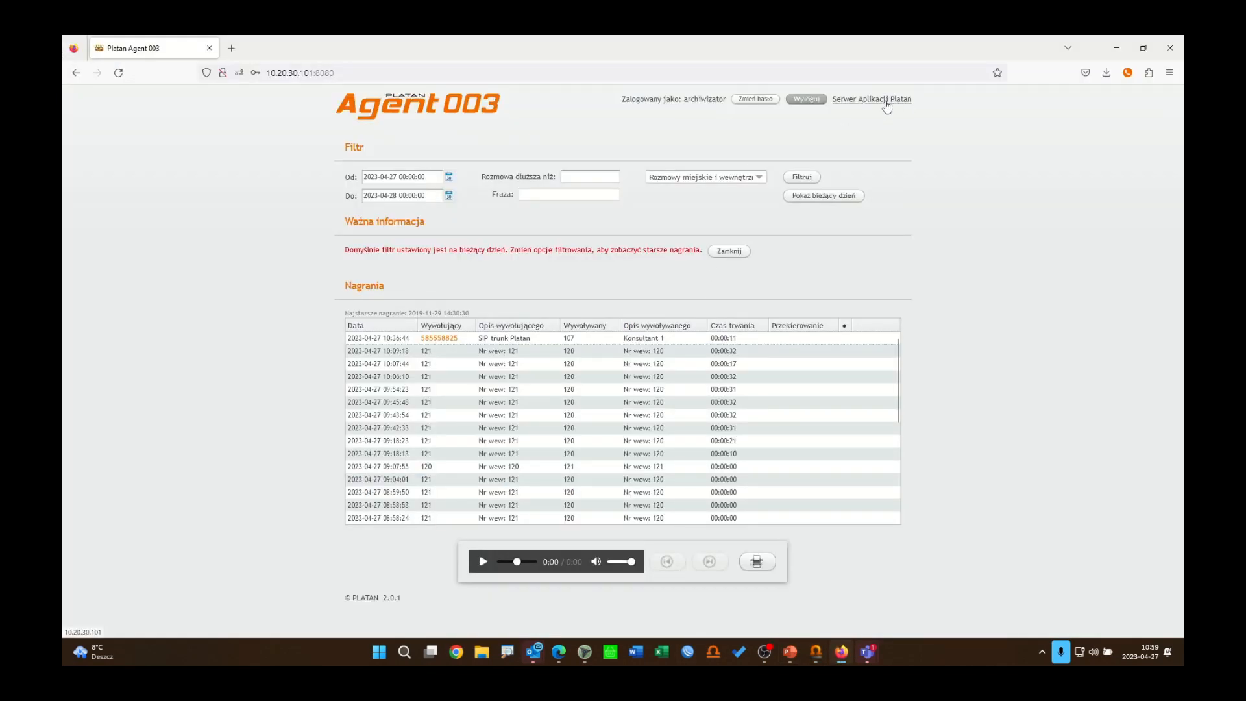